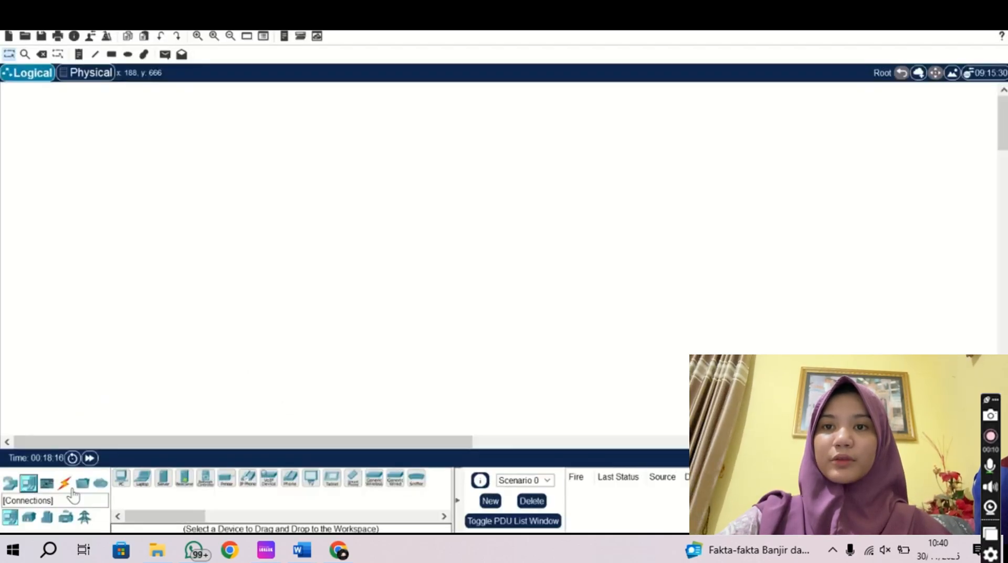
- Place four generic PCs side by side in a horizontal row on the empty logical workspace
left_click_drag(121, 478, 211, 189)
left_click_drag(121, 478, 259, 204)
left_click_drag(121, 478, 383, 205)
left_click_drag(262, 220, 309, 192)
left_click_drag(379, 208, 358, 196)
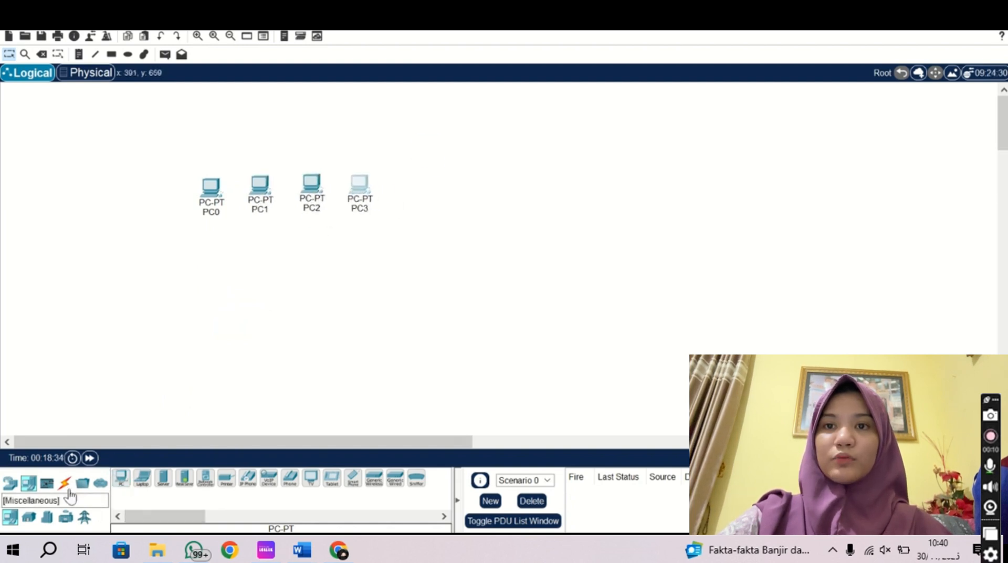
- Add a 2960 switch to the workspace, centred below the row of PCs
left_click(10, 482)
left_click(29, 517)
left_click_drag(121, 477, 287, 272)
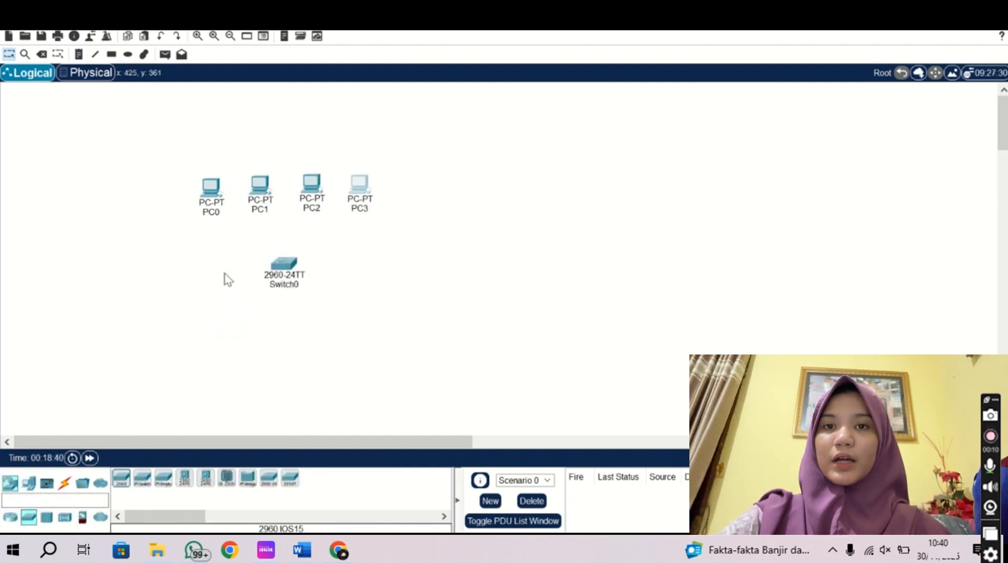
- Cable PC0, PC1, PC2 and PC3 to Switch0 using the automatically chosen connection type
left_click(65, 482)
left_click(121, 477)
left_click(213, 189)
left_click(287, 262)
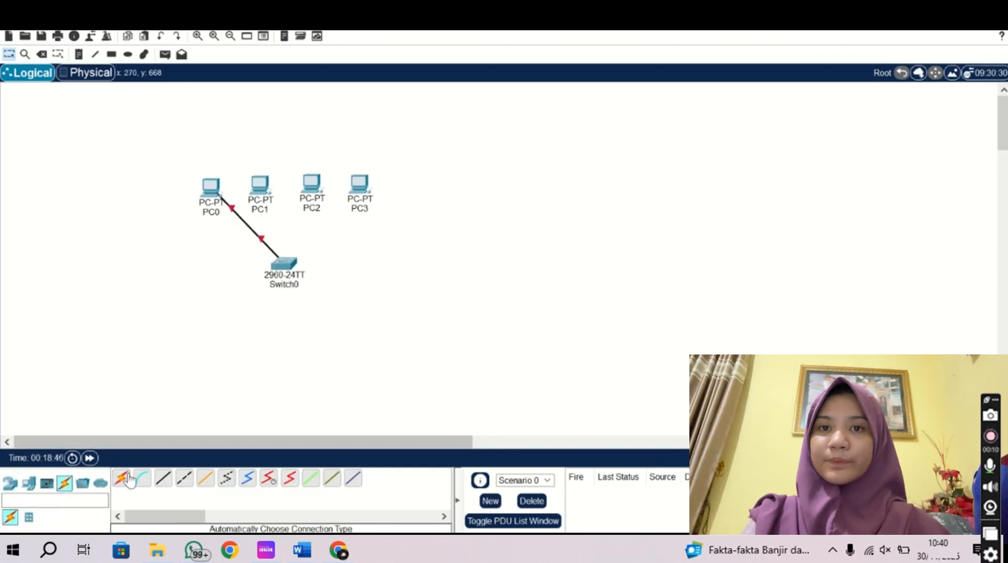
left_click(261, 189)
left_click(284, 261)
left_click(121, 478)
left_click(312, 183)
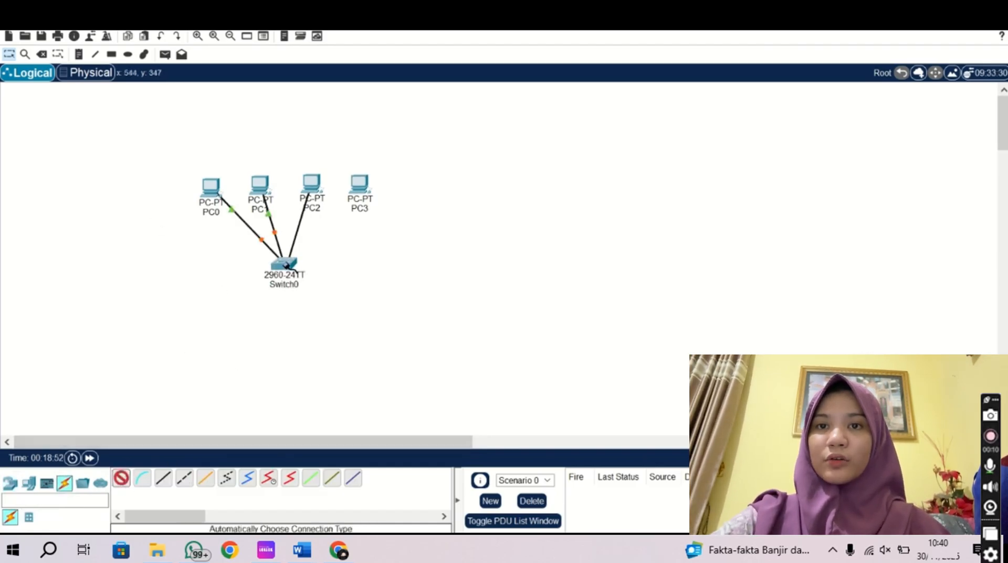
left_click(286, 263)
left_click(121, 477)
left_click(359, 184)
left_click(288, 262)
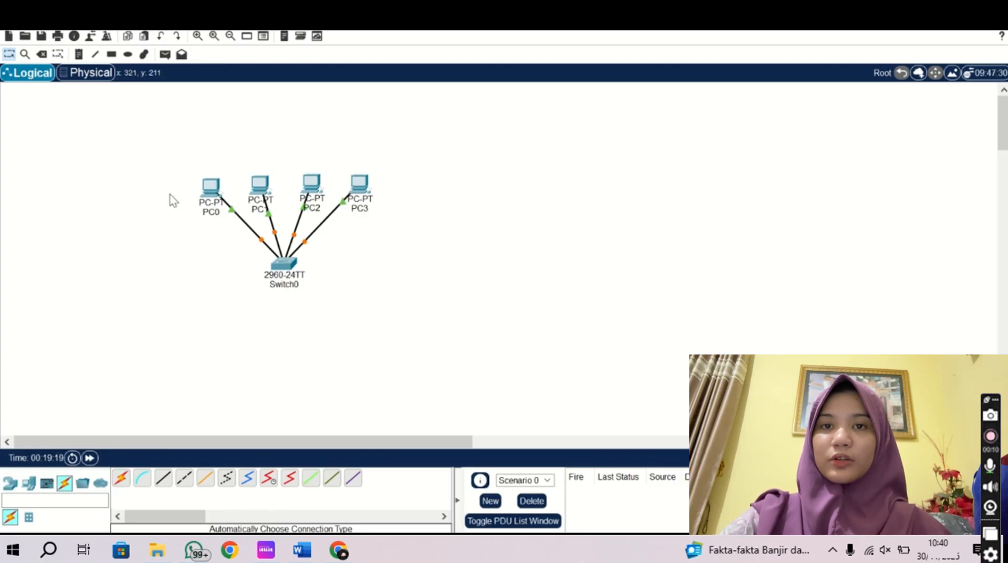
- Give PC0's FastEthernet0 interface the static IPv4 address 192.168.1.1 with the default subnet mask
left_click(210, 186)
left_click(422, 135)
left_click(434, 206)
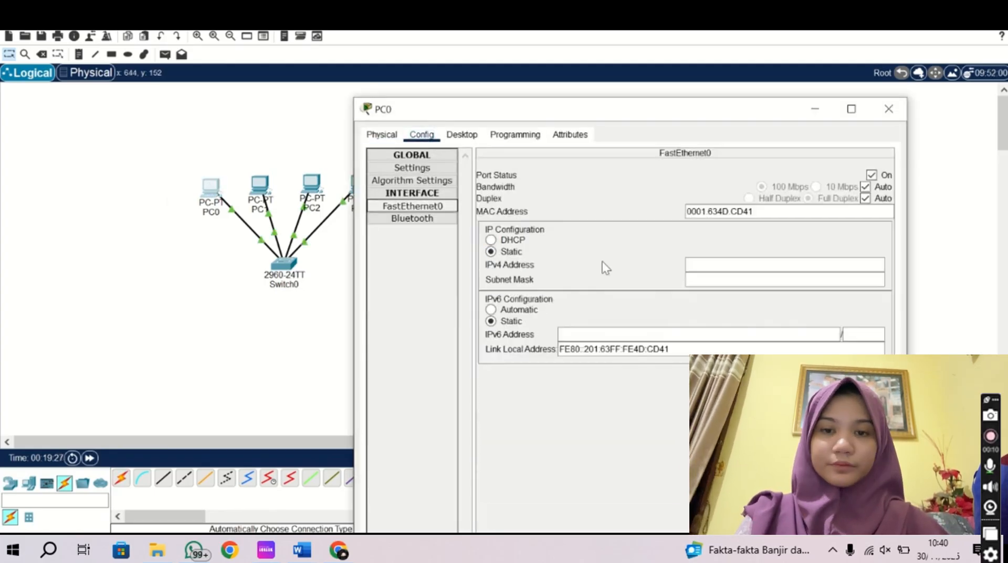
left_click(702, 264)
type("192.168.1.1")
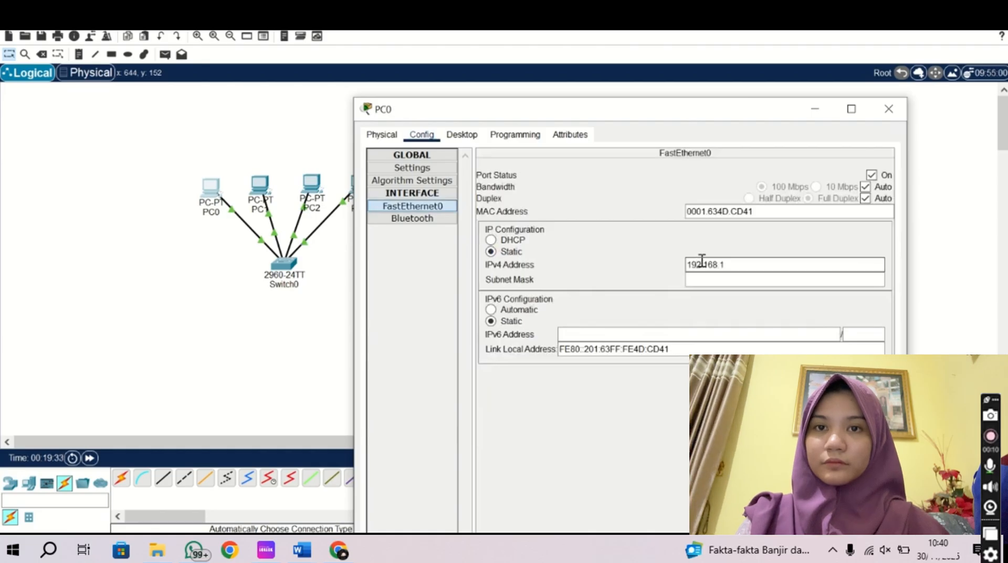
key("Tab")
left_click(888, 108)
- Give PC1's FastEthernet0 interface the static IPv4 address 192.168.1.2 with subnet mask 255.255.255.0
left_click(252, 204)
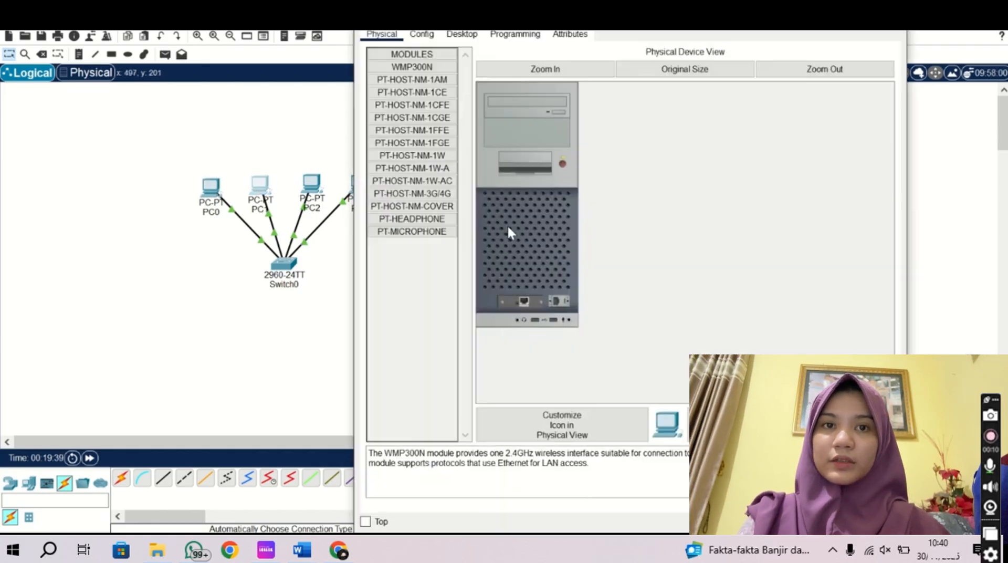
left_click(421, 35)
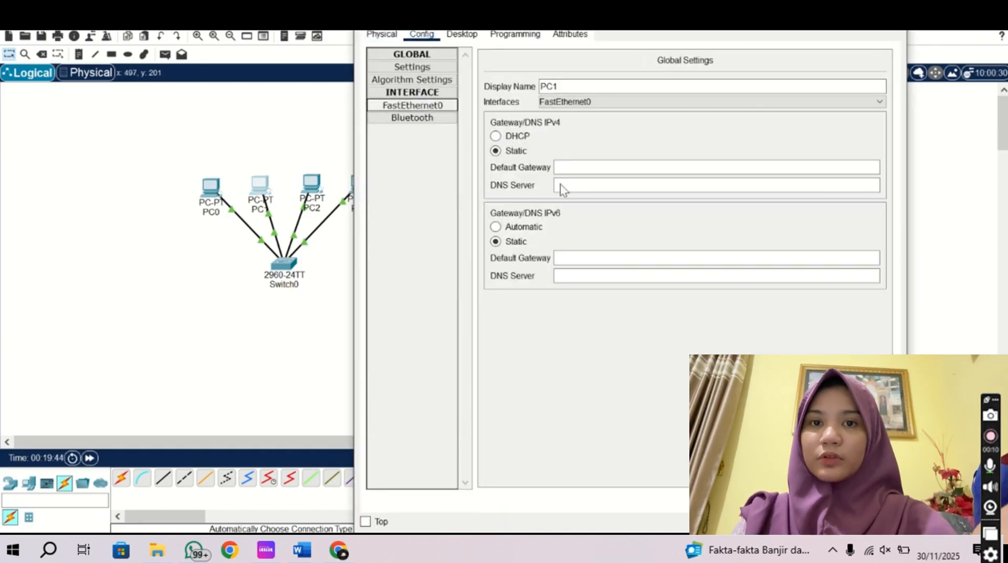
left_click(412, 105)
left_click(704, 163)
type("192.168.1.2")
key("Return")
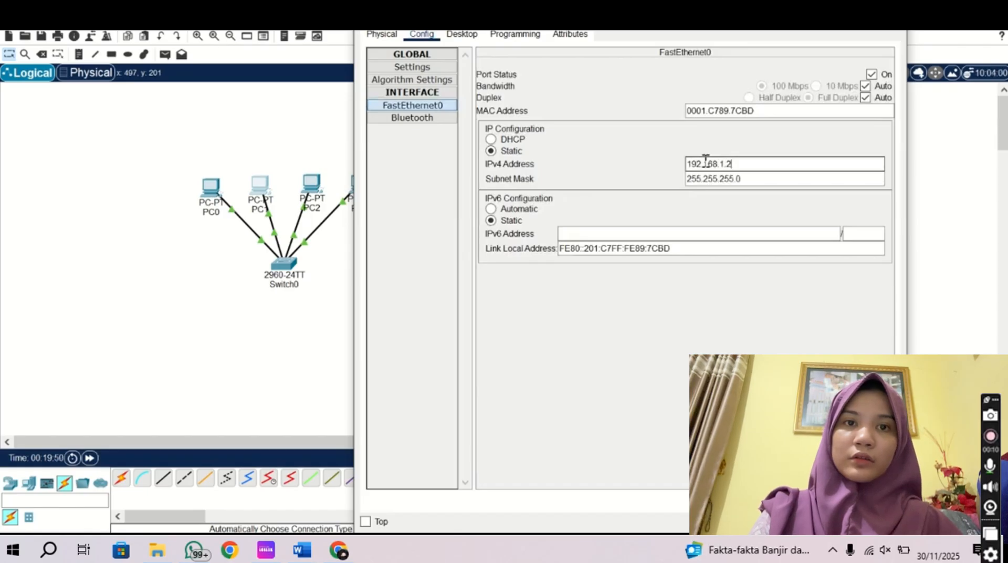
left_click(890, 15)
- Give PC2's FastEthernet0 interface the static IPv4 address 192.168.1.3 with subnet mask 255.255.255.0
left_click(311, 185)
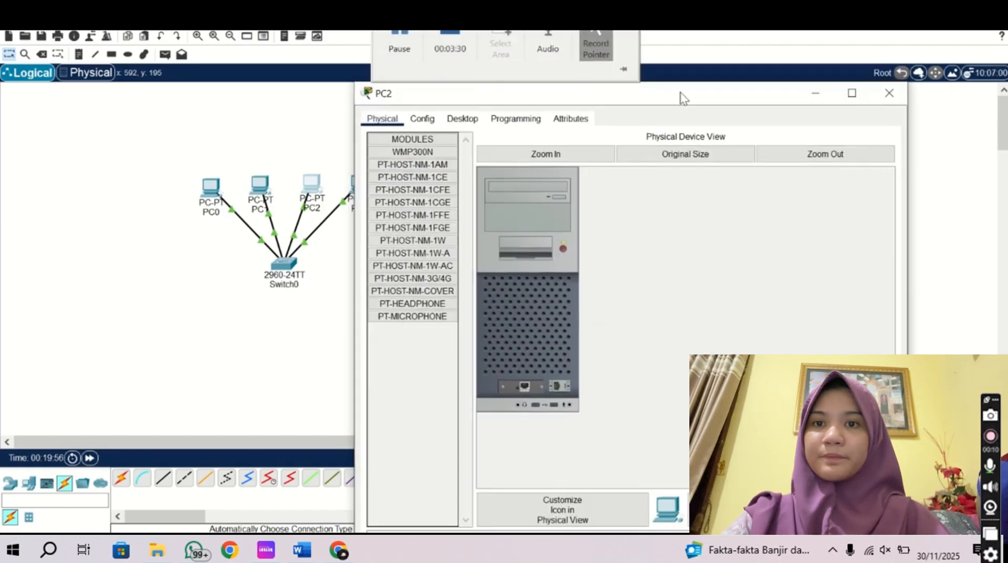
left_click(423, 130)
left_click(413, 202)
left_click(713, 261)
type("192.168.1.3")
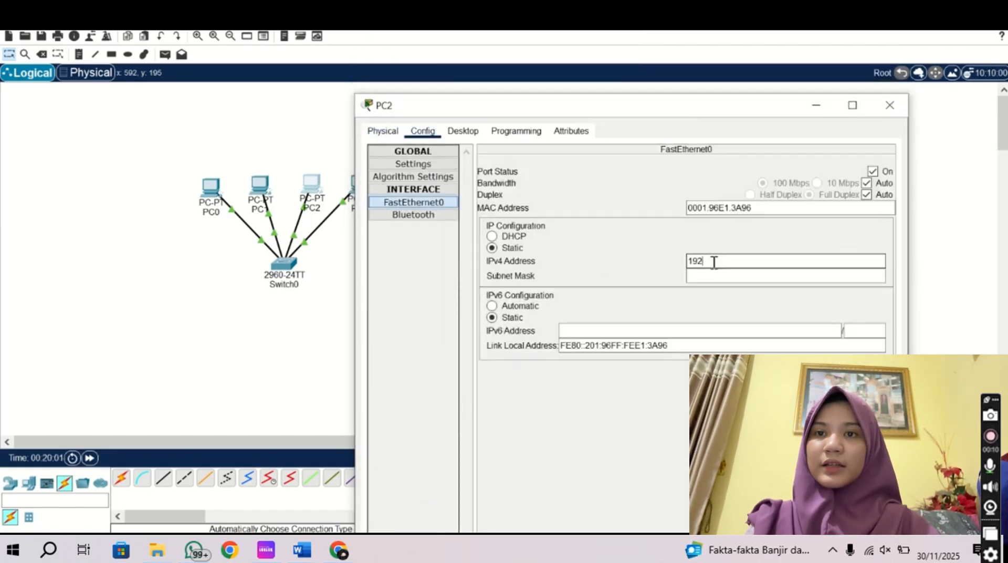
double_click(713, 261)
key("Return")
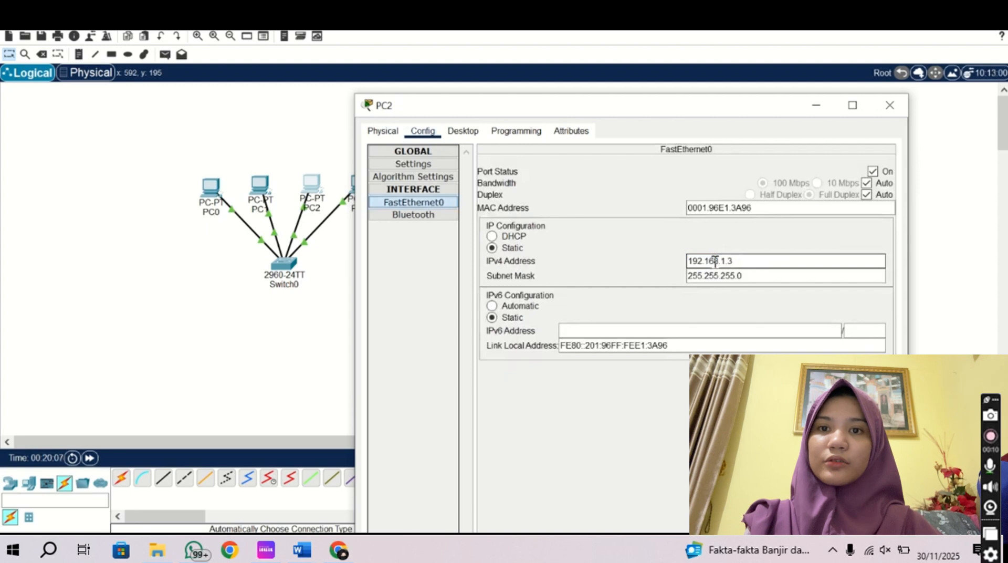
left_click(890, 105)
- Give PC3's FastEthernet0 interface the static IPv4 address 192.168.1.4
left_click(360, 184)
left_click(421, 34)
left_click(433, 104)
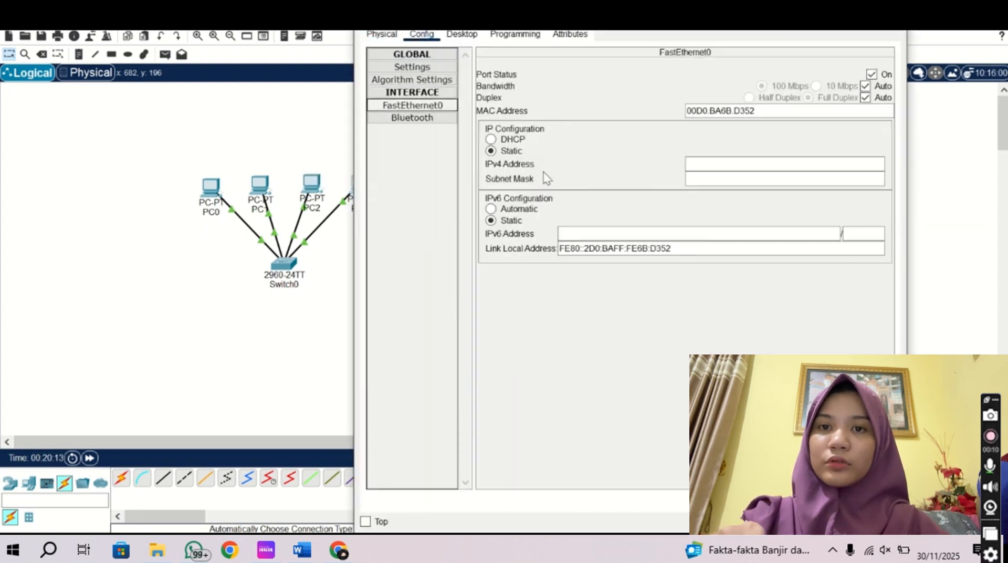
left_click(704, 165)
type("192.168.1.4")
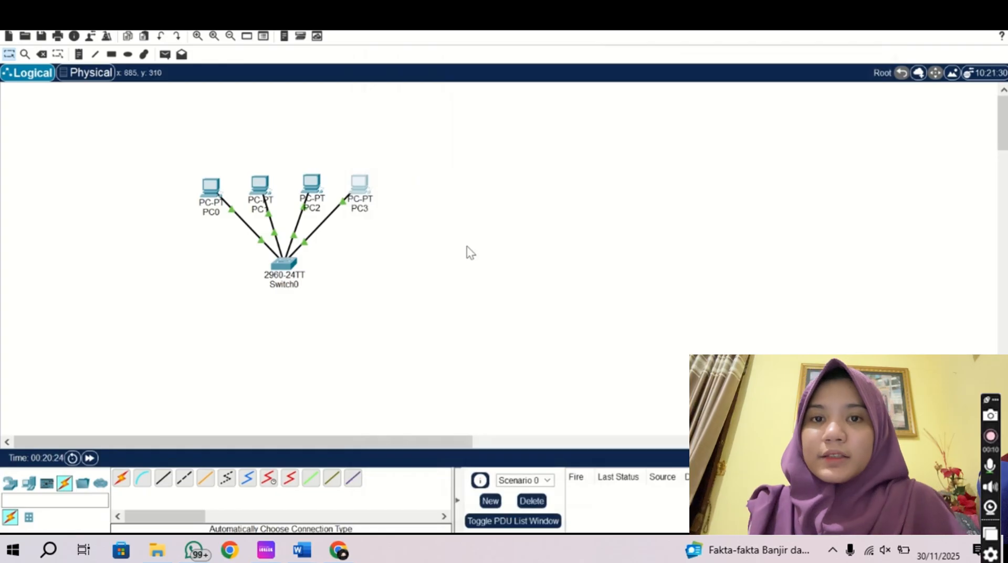
- Open the Command Prompt on PC0 and ping PC1 at 192.168.1.2
left_click(213, 185)
left_click(462, 34)
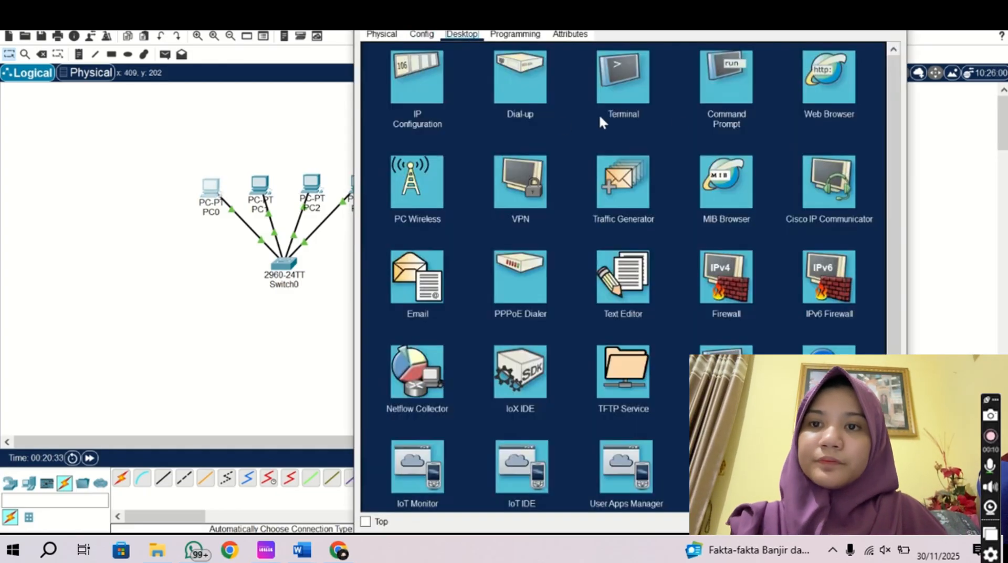
left_click(726, 74)
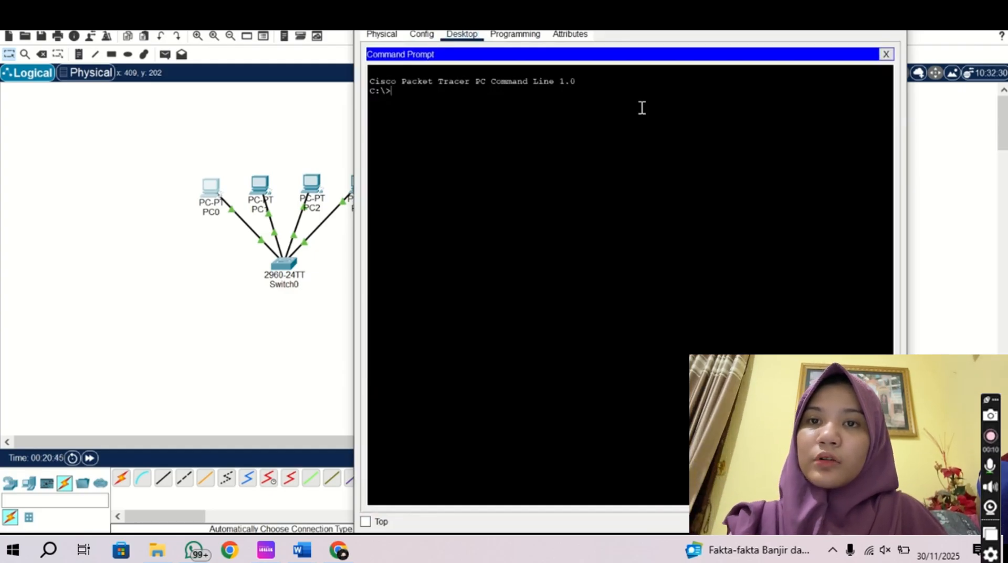
type("ping 192.168.1.2")
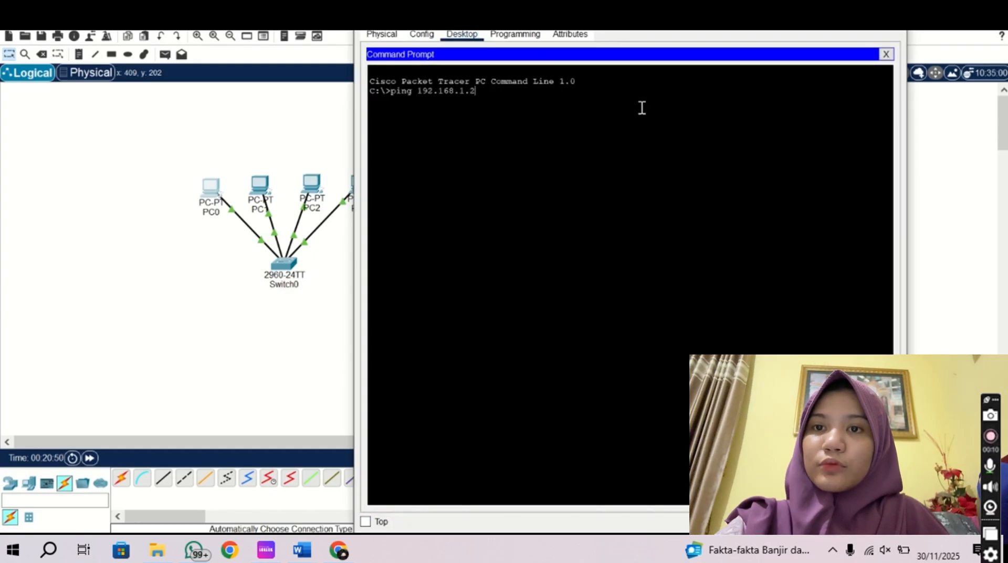
key("Return")
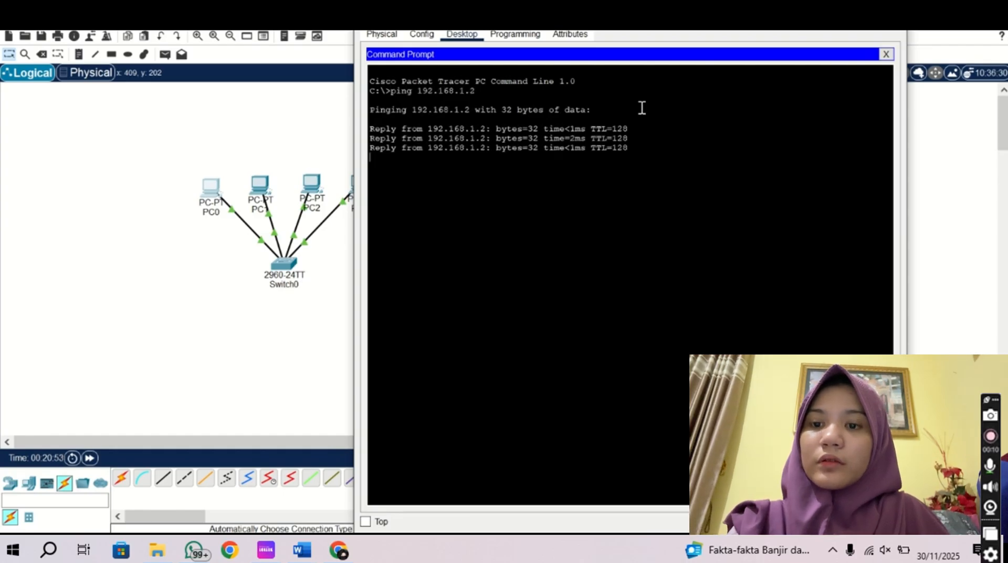
- Ping 192.168.1.3 and 192.168.1.4 from PC0's Command Prompt to test the links to PC2 and PC3
type("ping 192.")
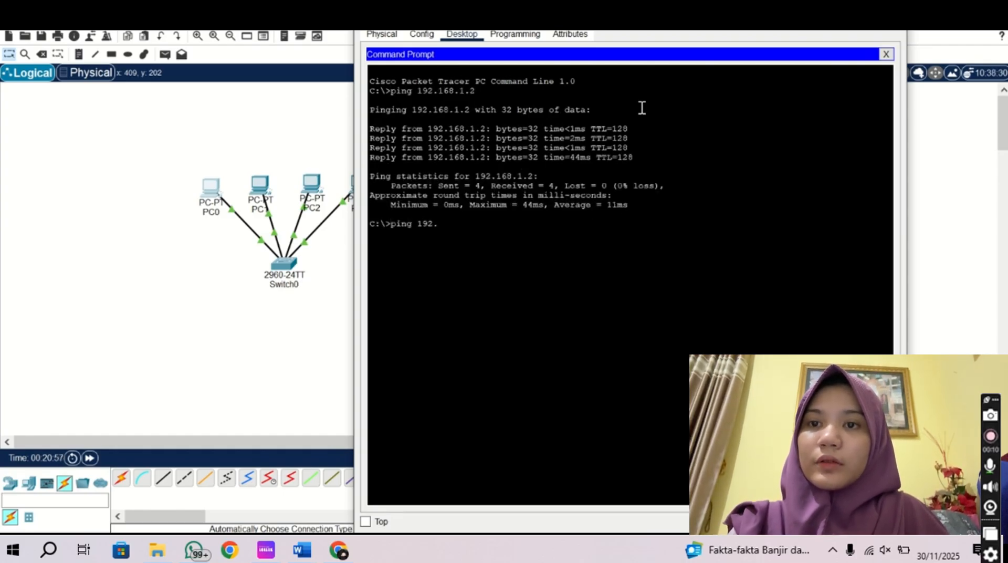
type("168.1.3")
key("Return")
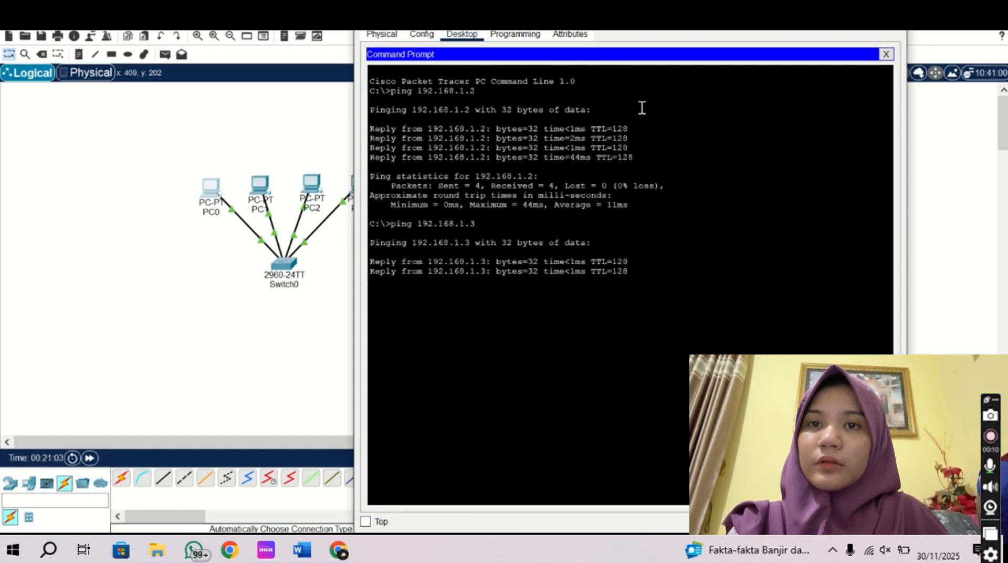
type("ping 192.168.1.4")
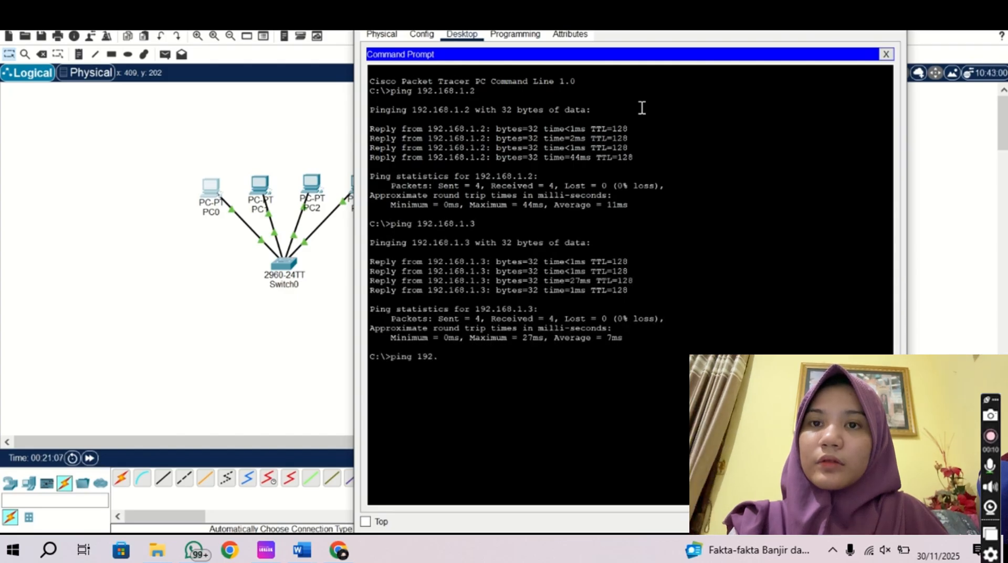
key("Return")
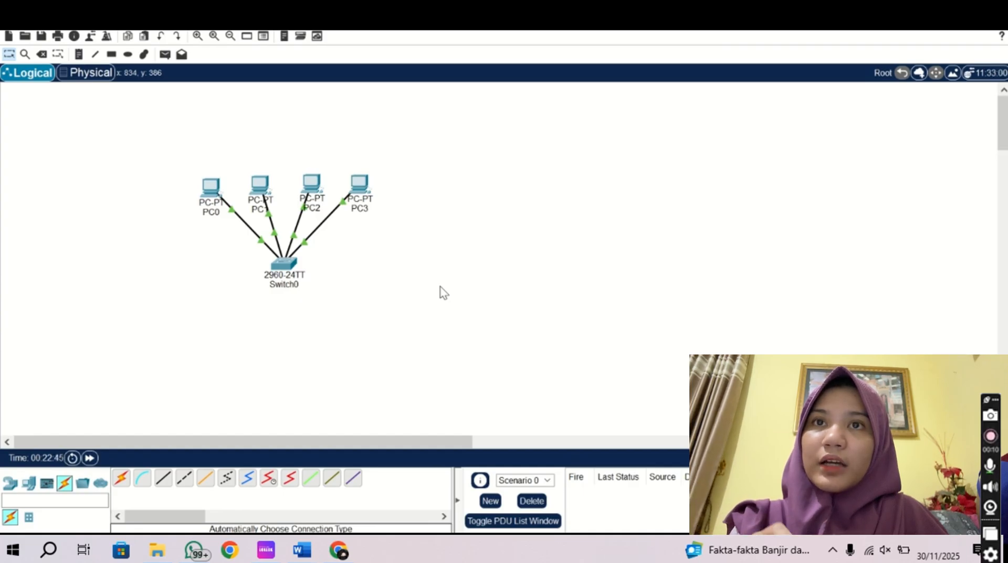
- Add a generic server to the right of Switch0 and cable it to the switch with the automatic connection type
left_click(29, 482)
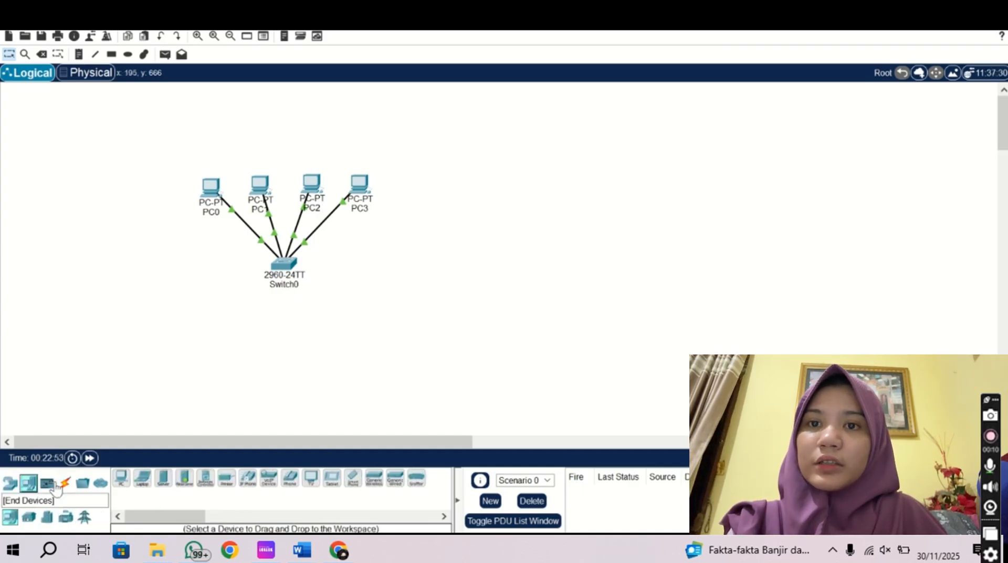
left_click(163, 478)
left_click(386, 257)
left_click(64, 482)
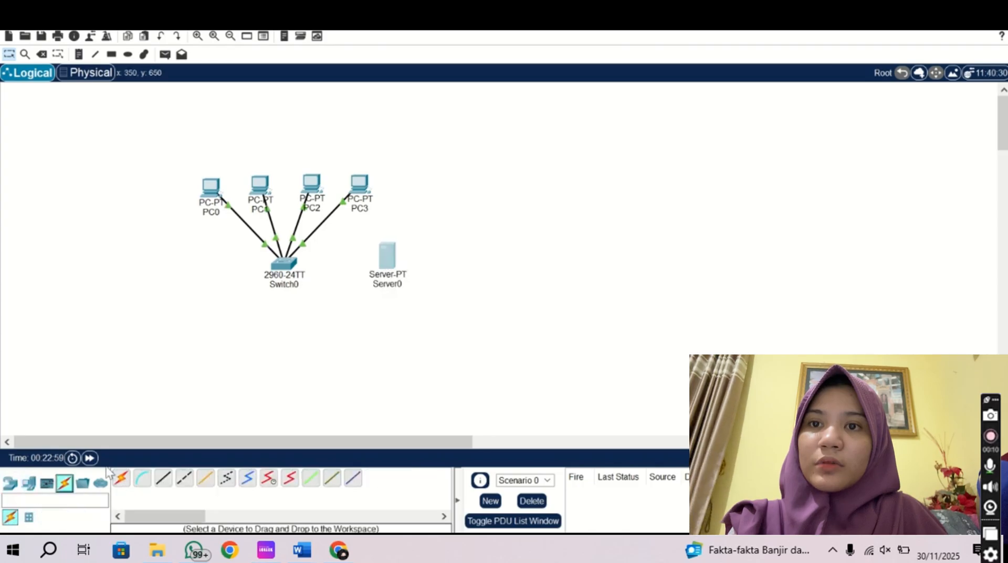
left_click(121, 477)
left_click(284, 262)
left_click(386, 256)
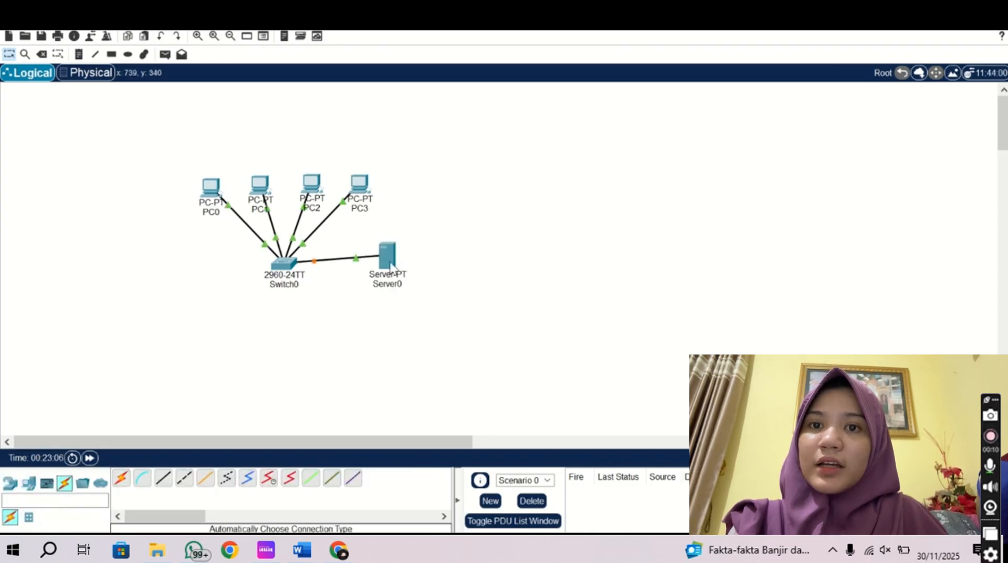
- Rename the new server beside the switch as "Server 1.5"
left_click(392, 284)
type("Server 1.5")
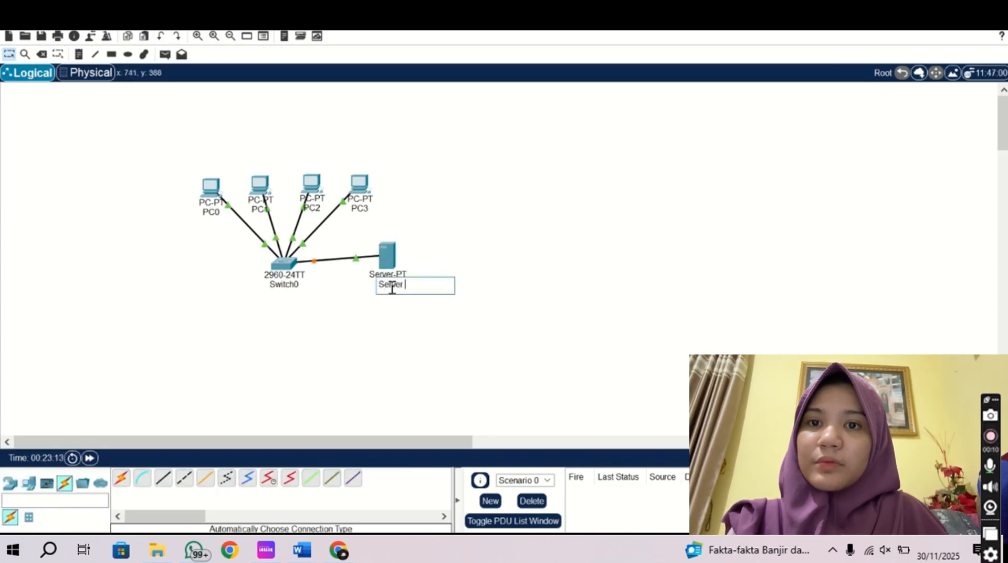
key("Return")
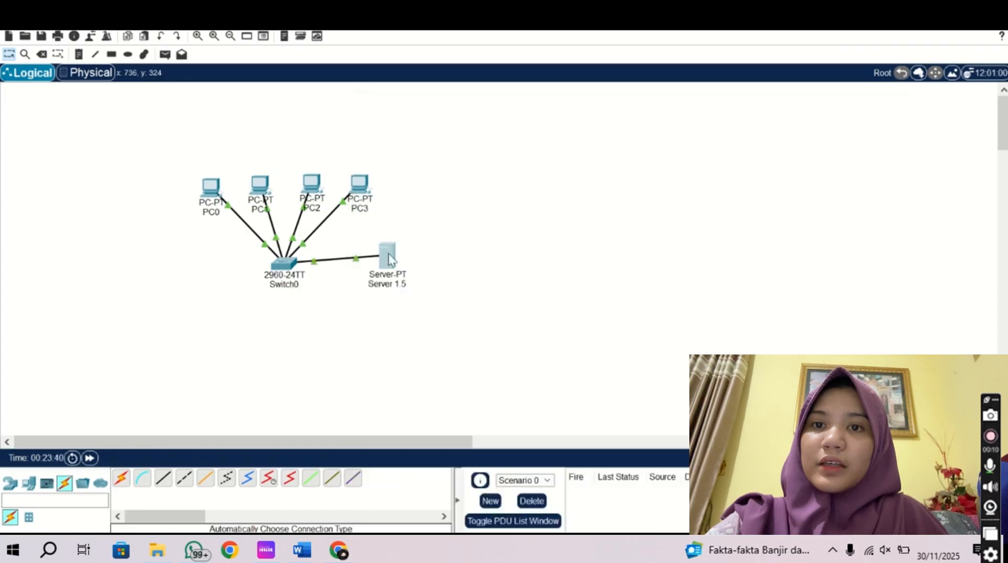
- Give Server 1.5's FastEthernet0 interface the static IPv4 address 192.168.1.5 with subnet mask 255.255.255.0
left_click(391, 258)
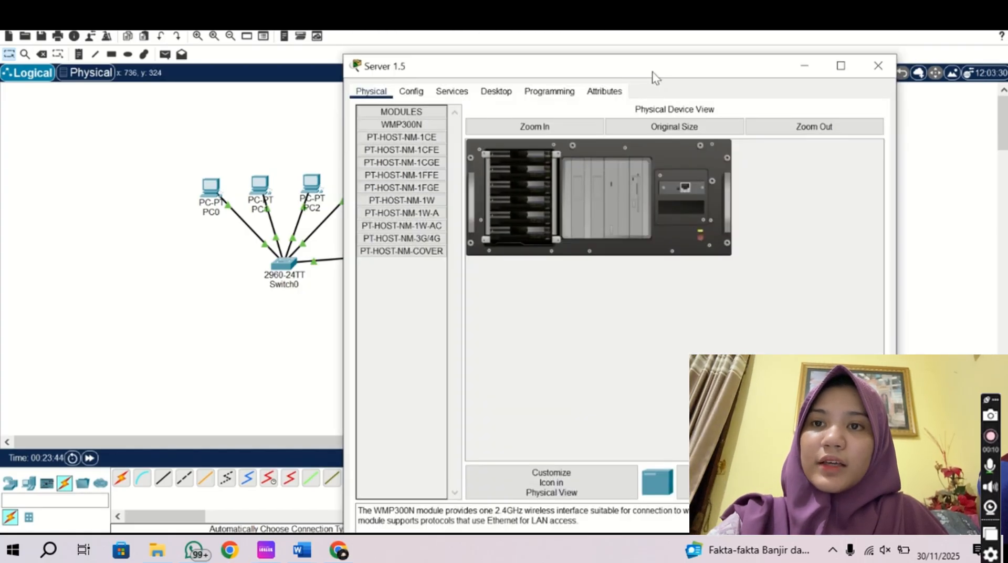
left_click(411, 90)
left_click(402, 163)
left_click(721, 221)
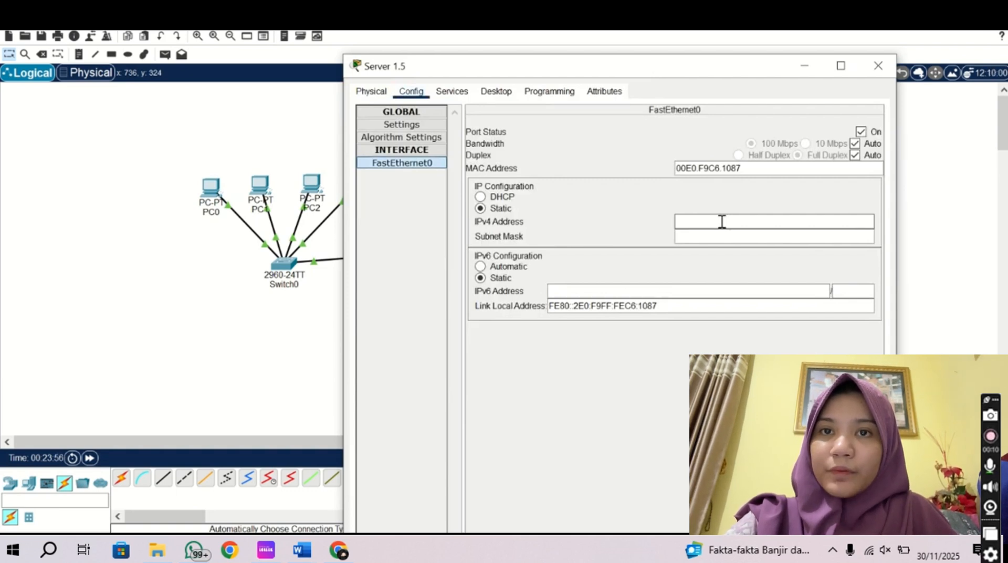
type("192.168.1.5")
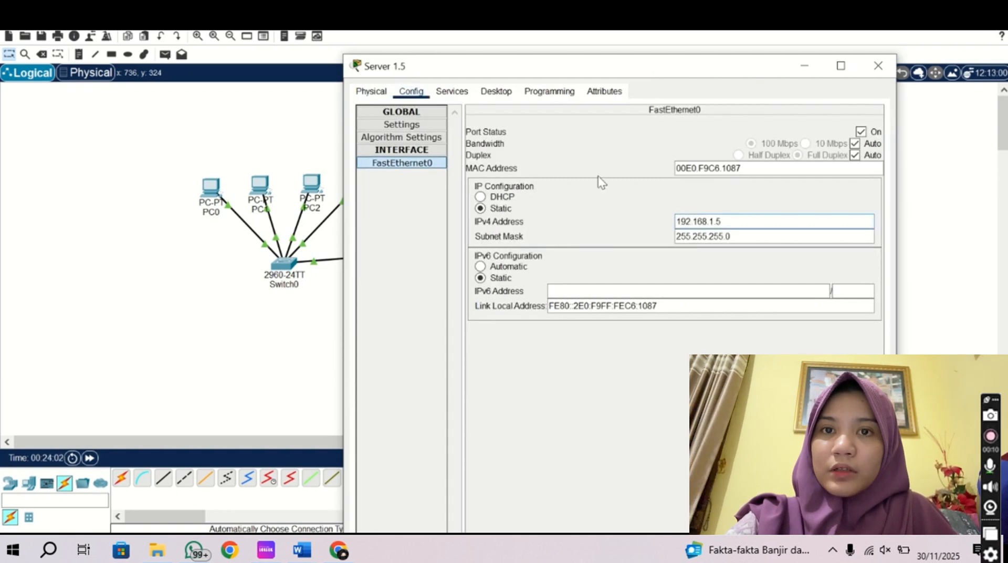
- In Server 1.5's HTTP service, replace the welcome sentence in index.html with "SERVER BERHASIL DI AKSES"
left_click(451, 90)
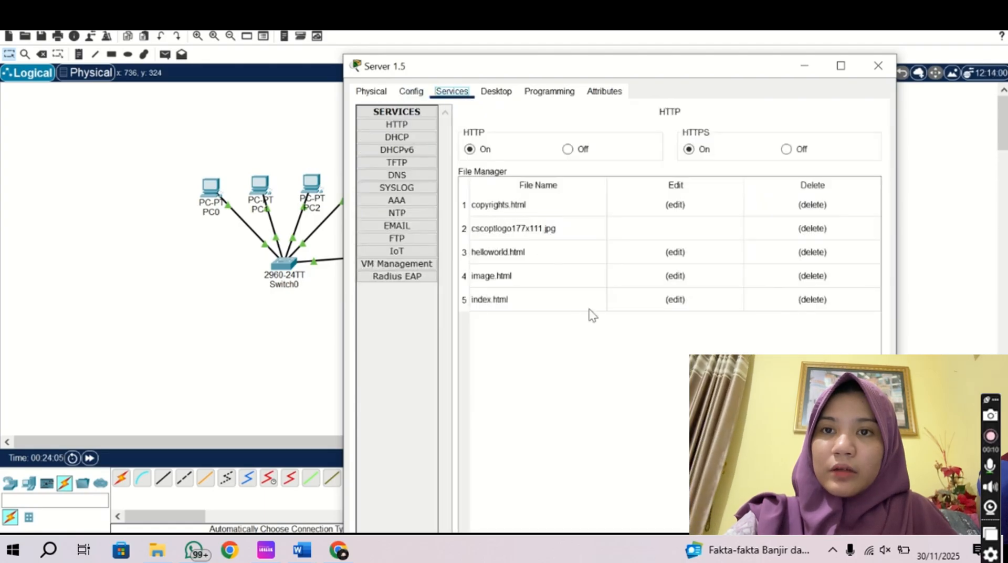
left_click(675, 299)
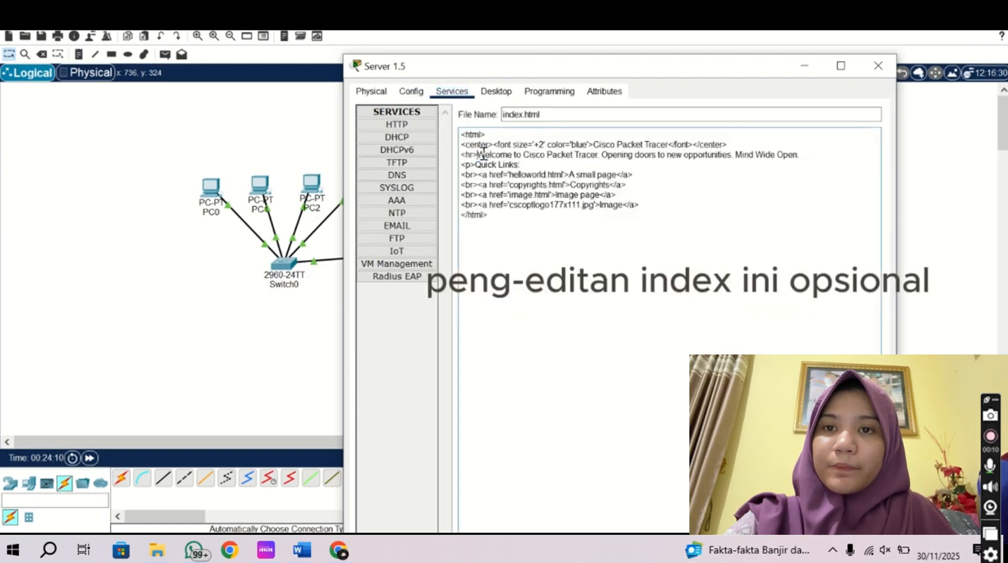
left_click_drag(477, 154, 805, 157)
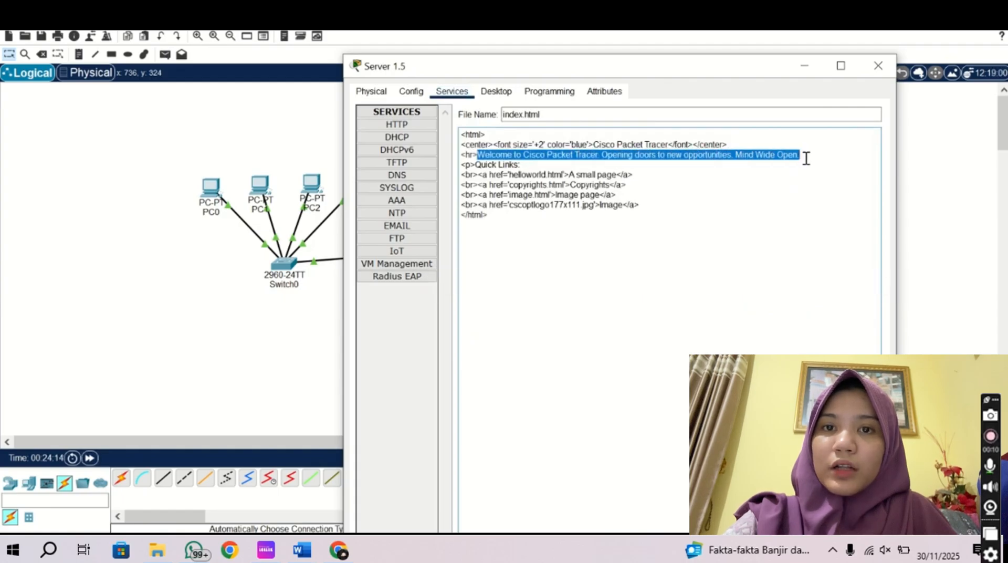
type("SERVER BERHASIL DIBUKA")
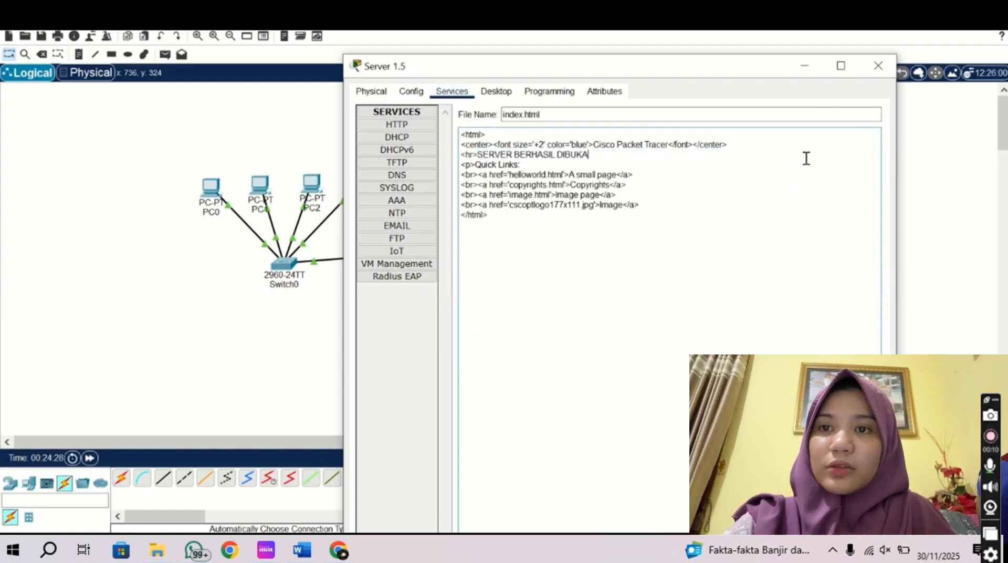
type("KSES")
key("BackSpace")
key("BackSpace")
key("BackSpace")
key("BackSpace")
key("BackSpace")
key("BackSpace")
type("AKSES")
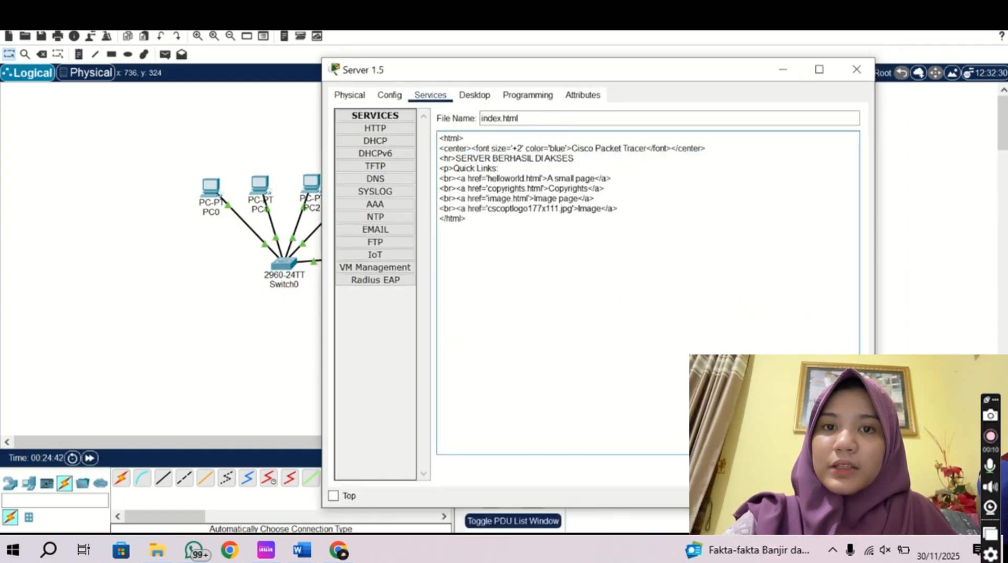
- Save the edited index.html, confirm overwriting the file, and close Server 1.5's window
left_click(835, 467)
left_click(627, 310)
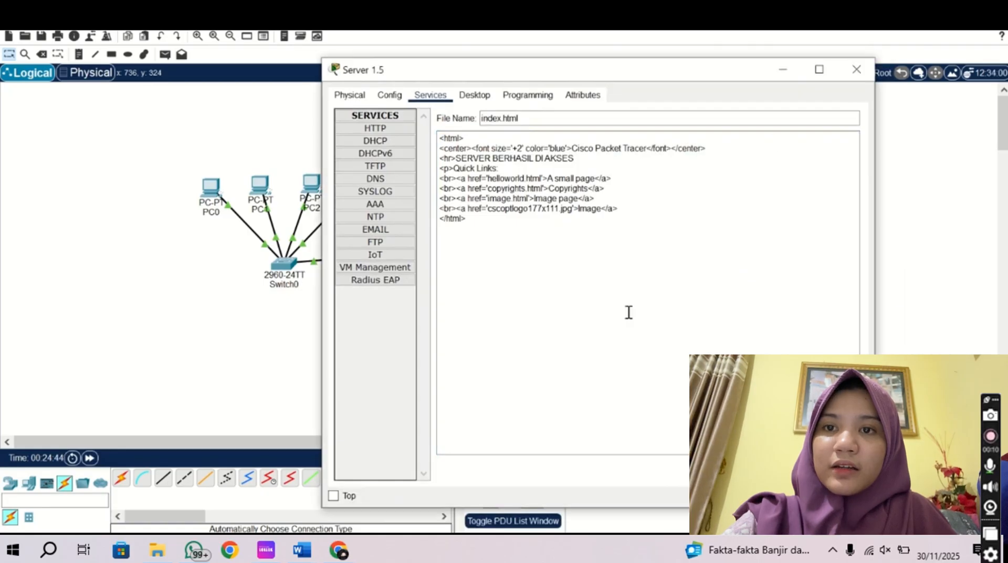
left_click(856, 69)
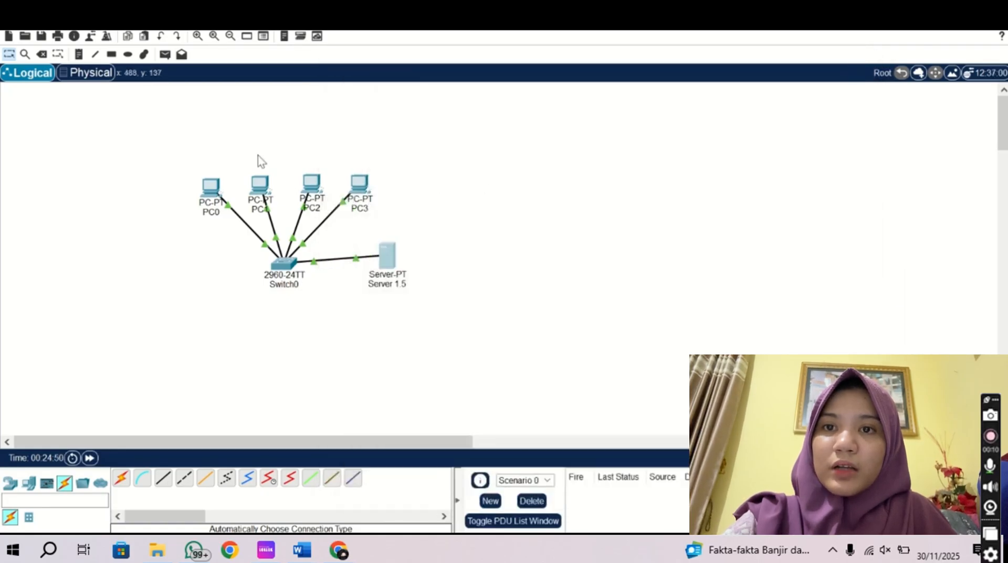
- Open the page at 192.168.1.5 in PC0's Web Browser to test the server, and close PC0's window
mouse_move(217, 194)
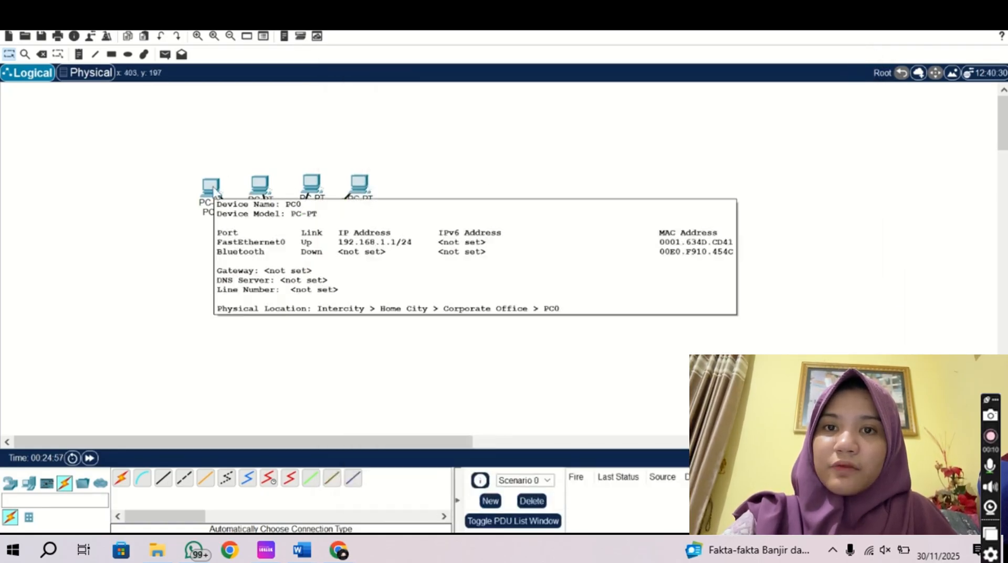
left_click(212, 188)
left_click(778, 125)
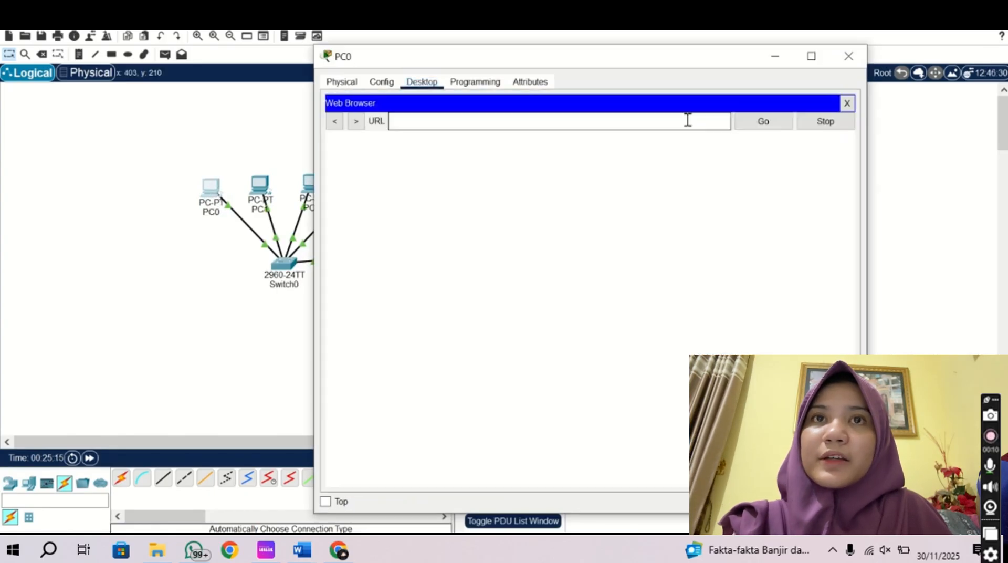
type("192.1")
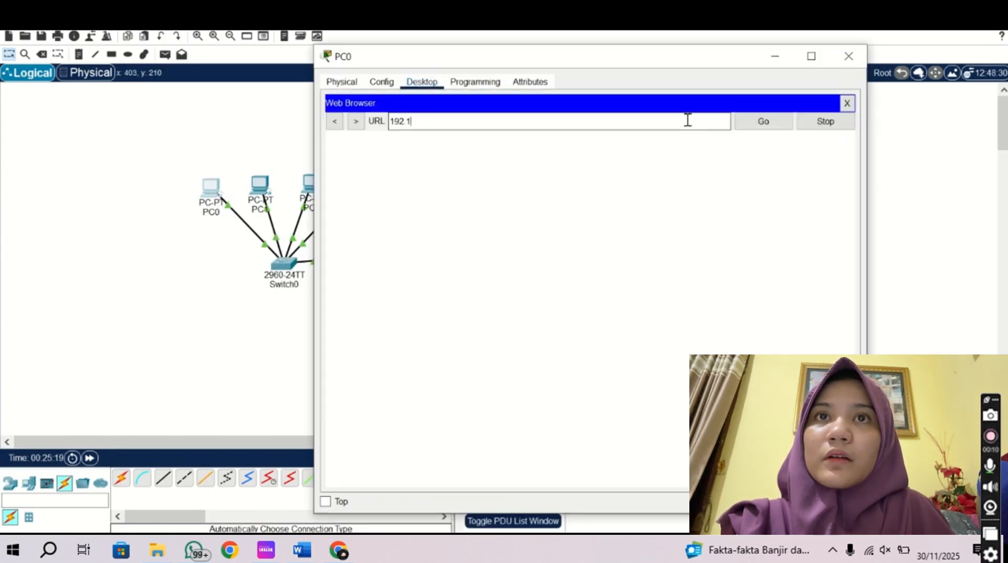
type("68.1.5")
key("Return")
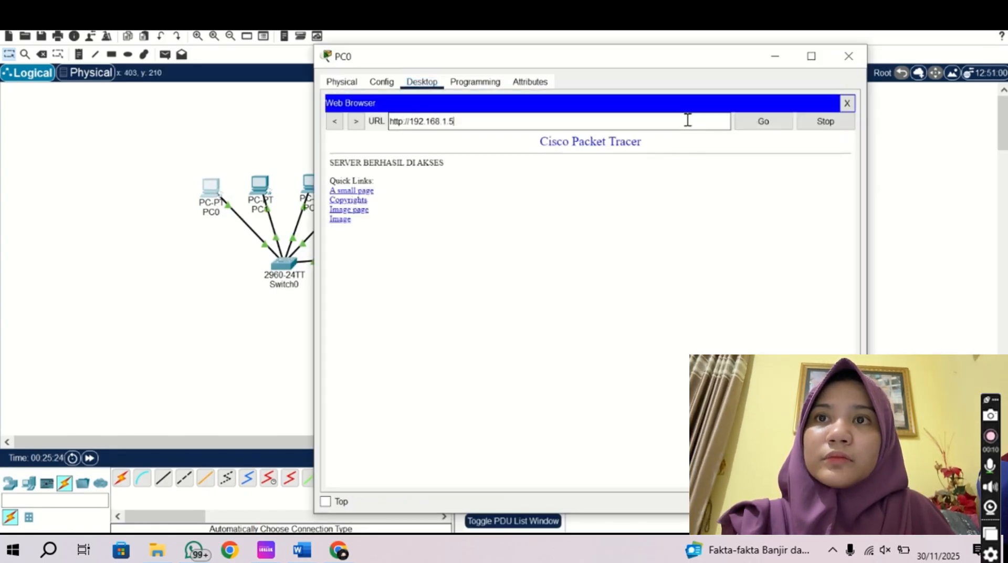
left_click(848, 56)
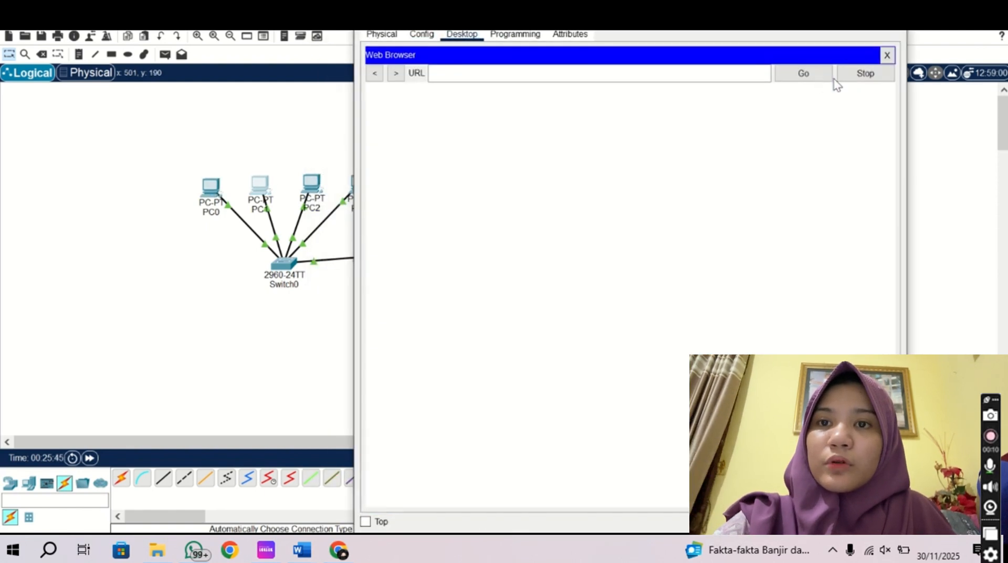
- Load 192.168.1.5 in the Web Browser of the PC between PC0 and PC2 to test its access to the server
left_click(706, 72)
type("192.168.1.5")
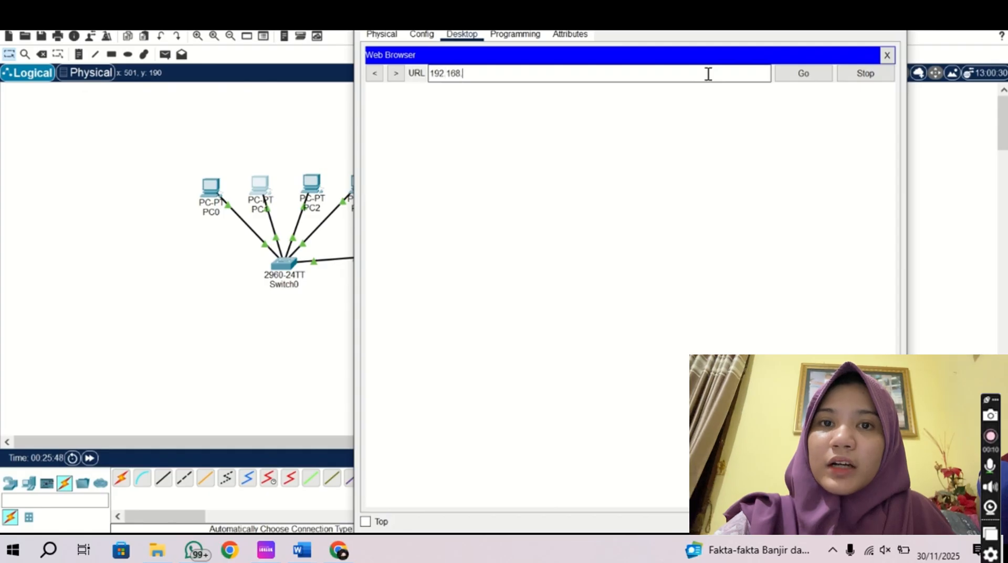
key("Return")
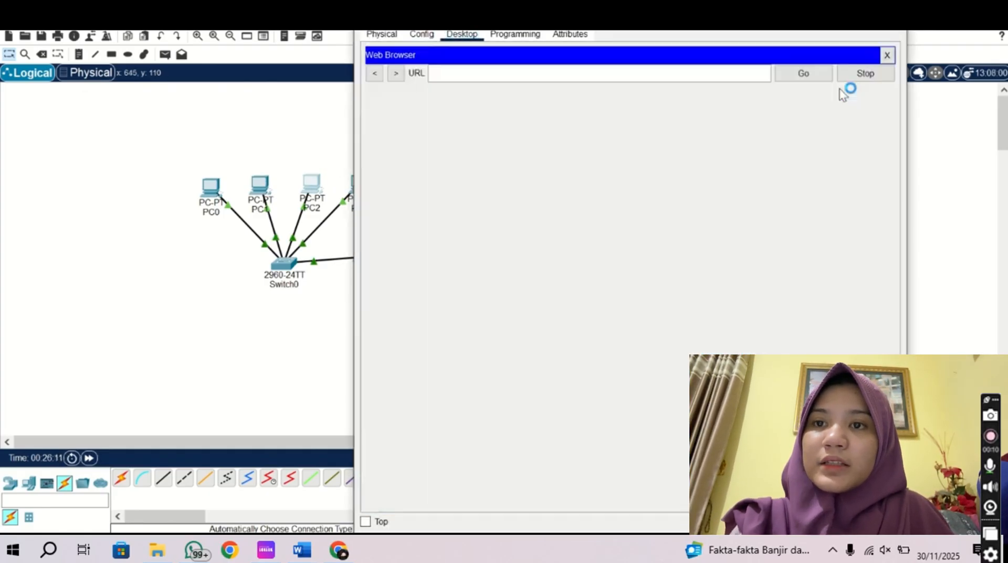
- Load 192.168.1.5 in PC2's Web Browser to test its access to the server
left_click(685, 76)
type("192.168.1.5")
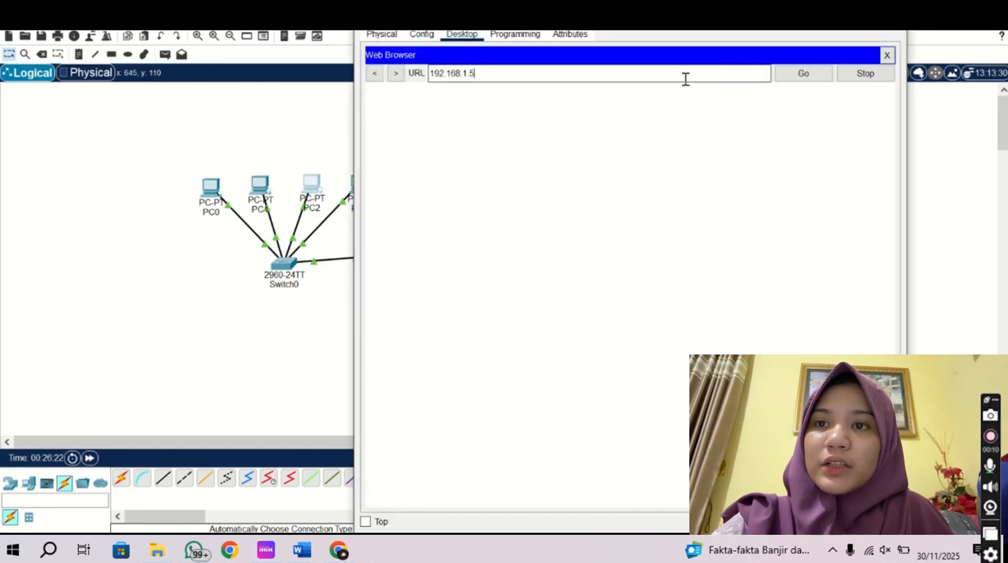
key("Return")
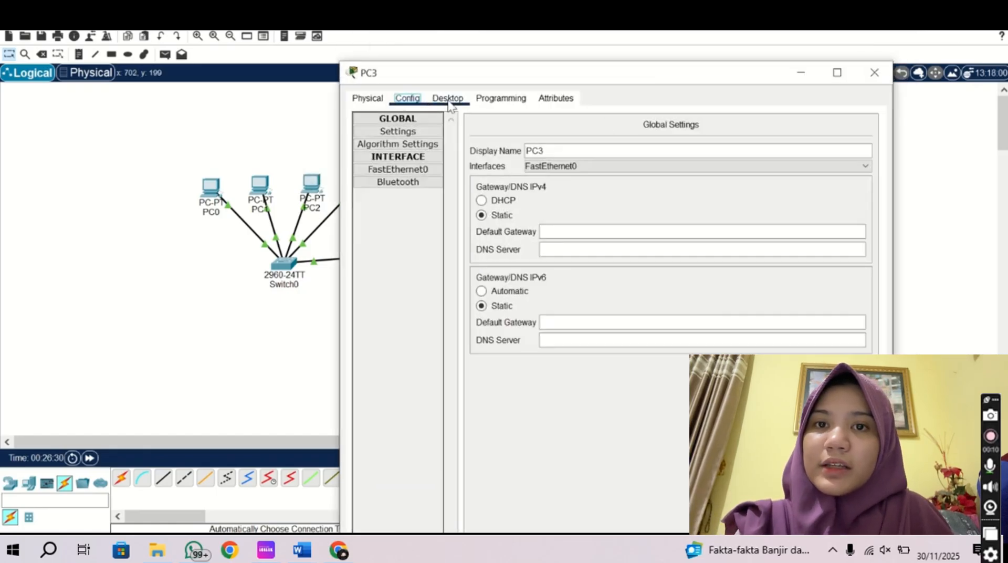
- Open PC3's Web Browser and load 192.168.1.5 to test its access to the server
left_click(447, 98)
left_click(811, 137)
left_click(651, 136)
type("192.168")
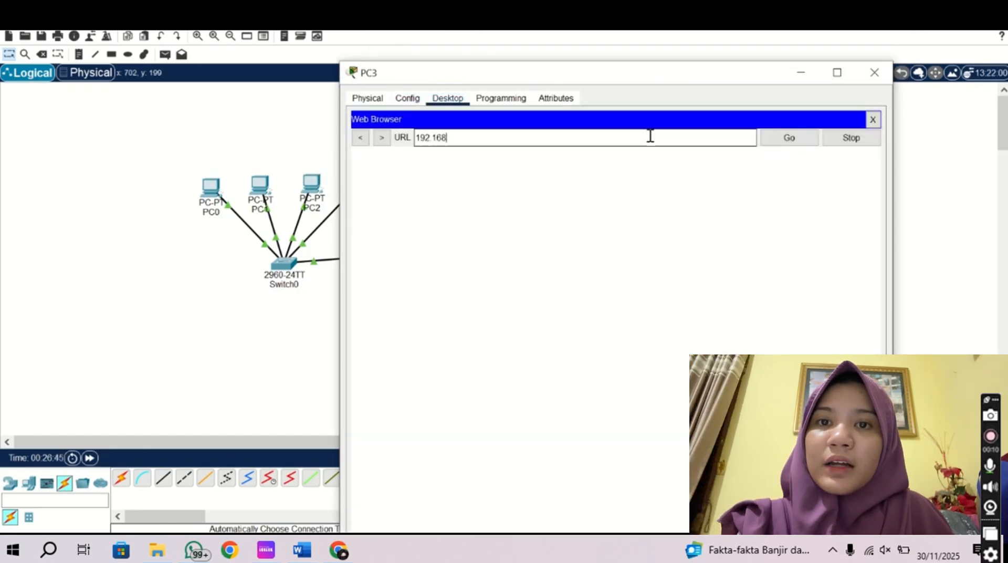
type(".1.5")
key("Return")
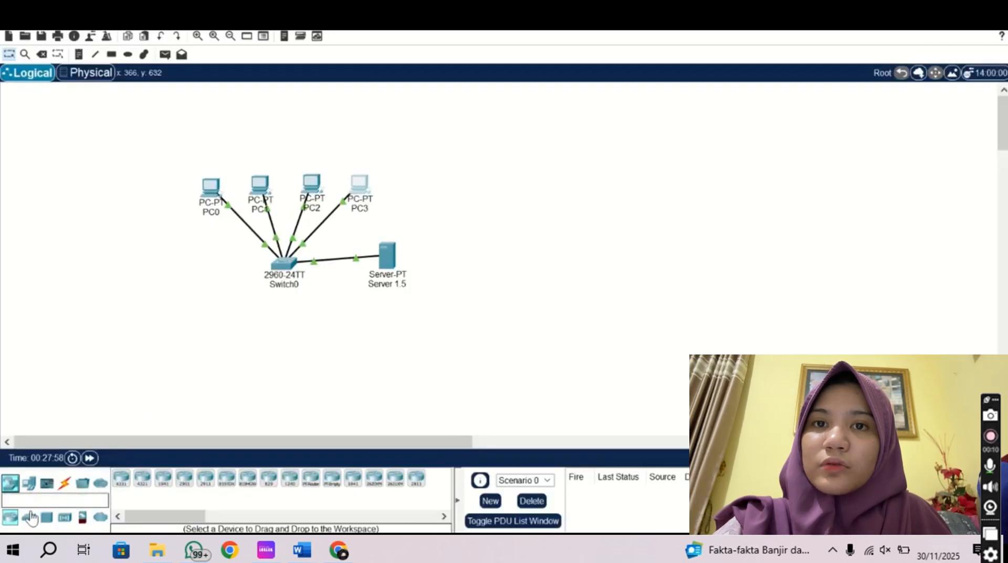
- Add a generic server to the left of Switch0 and name it "DNS Server 1.6"
left_click(29, 482)
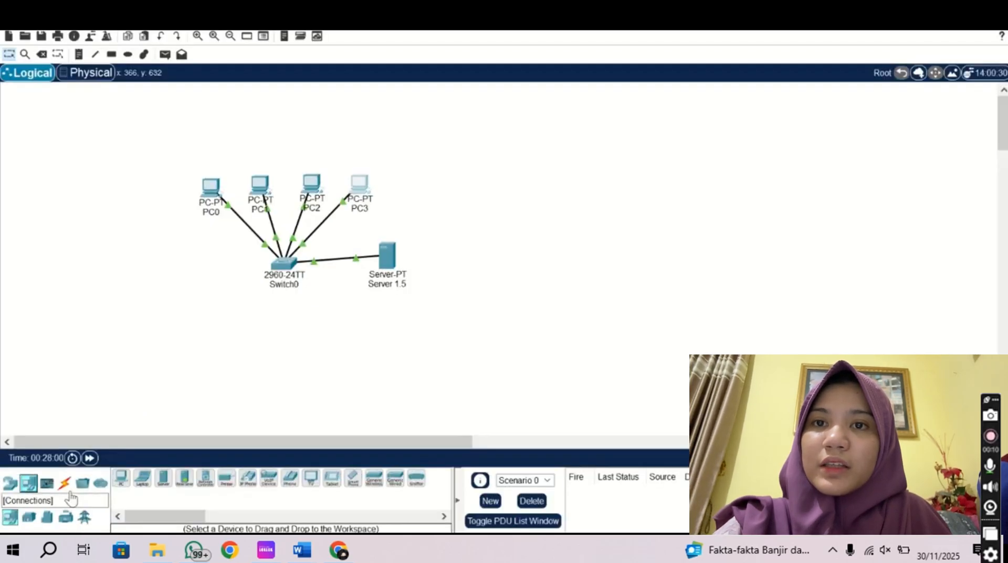
left_click(164, 481)
left_click(171, 256)
left_click(173, 282)
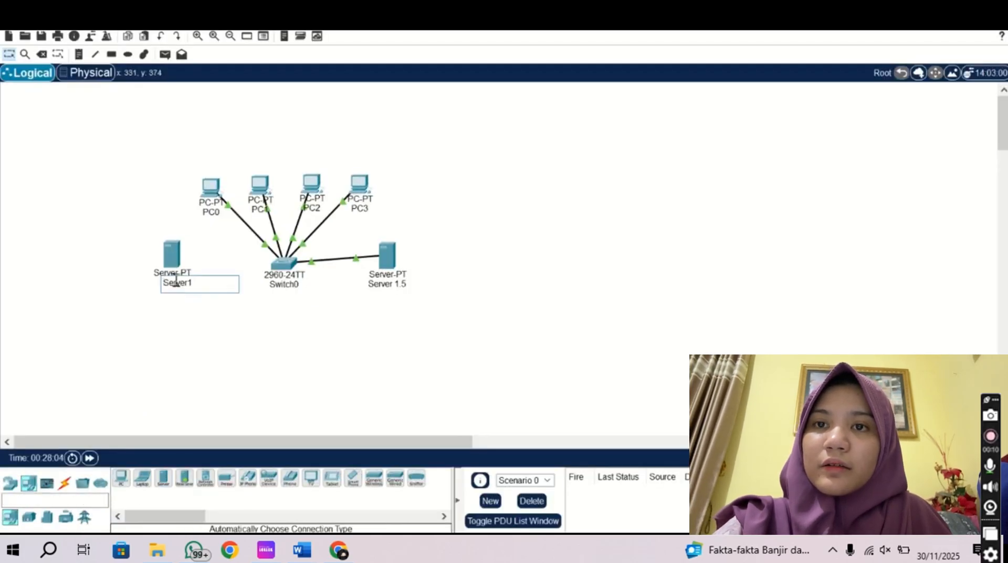
type("DNS Server")
key("Return")
left_click(210, 284)
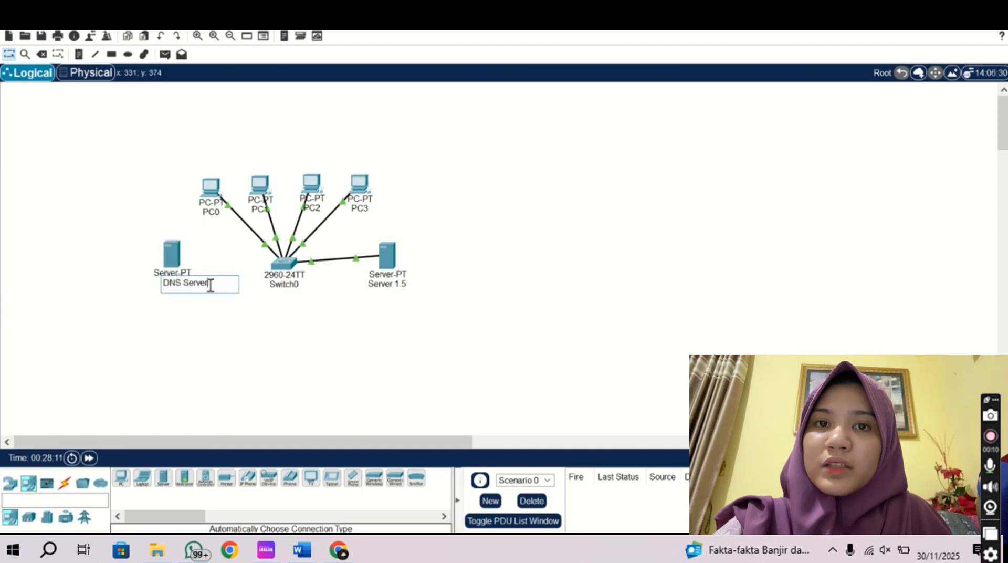
type("1.6")
key("Return")
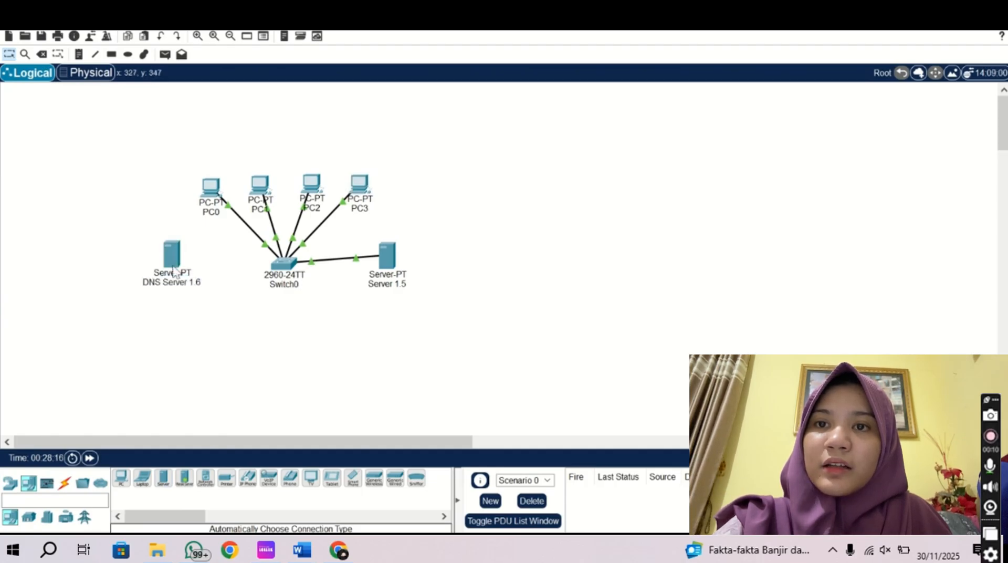
- Cable DNS Server 1.6 to Switch0 with the automatic connection type
mouse_move(174, 270)
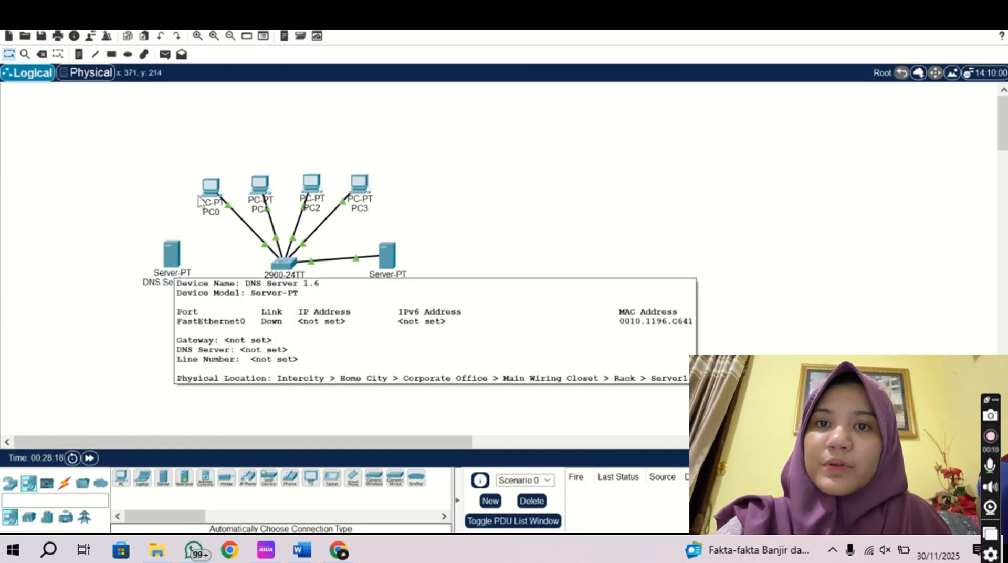
mouse_move(210, 200)
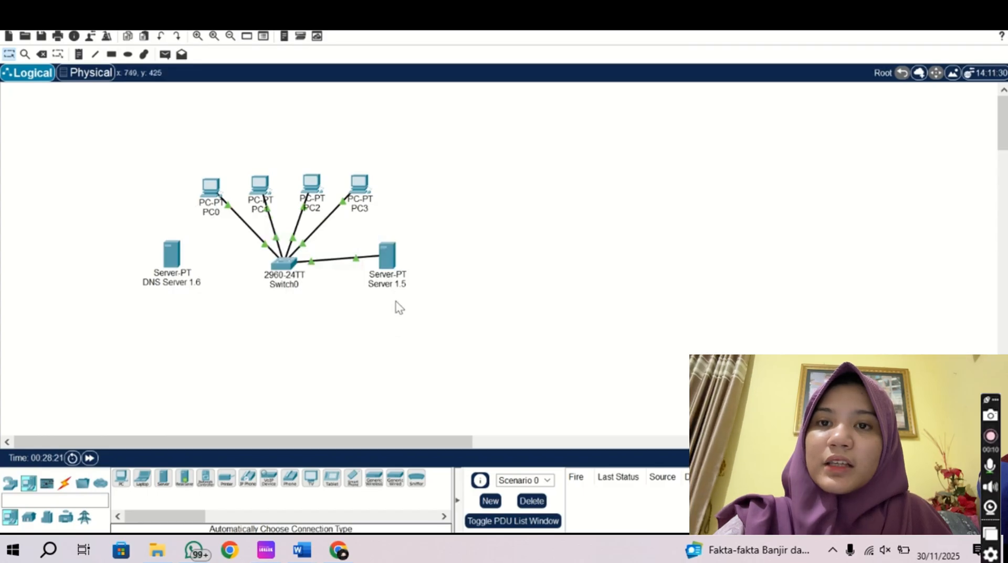
mouse_move(388, 301)
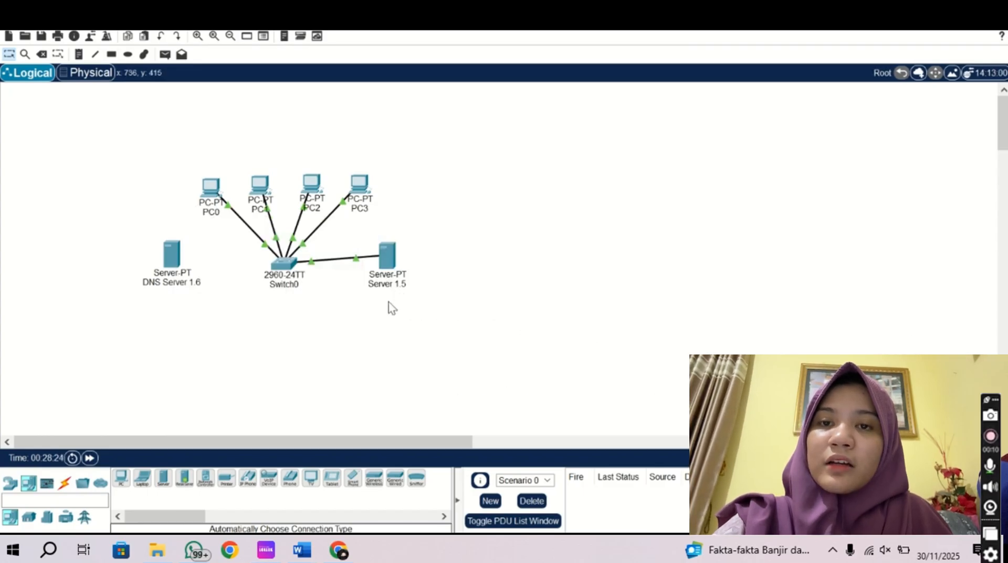
left_click(64, 482)
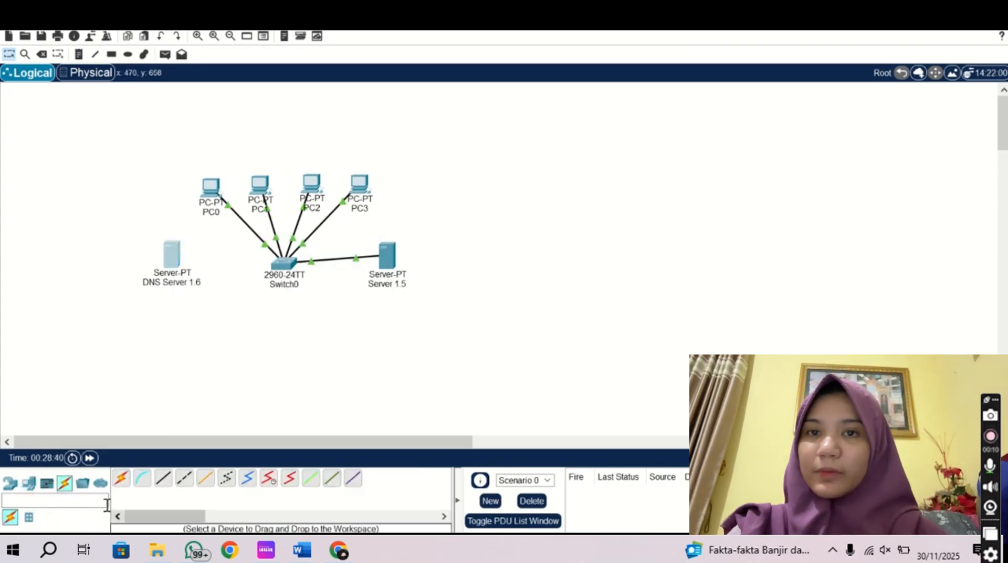
left_click(121, 478)
left_click(172, 254)
left_click(283, 263)
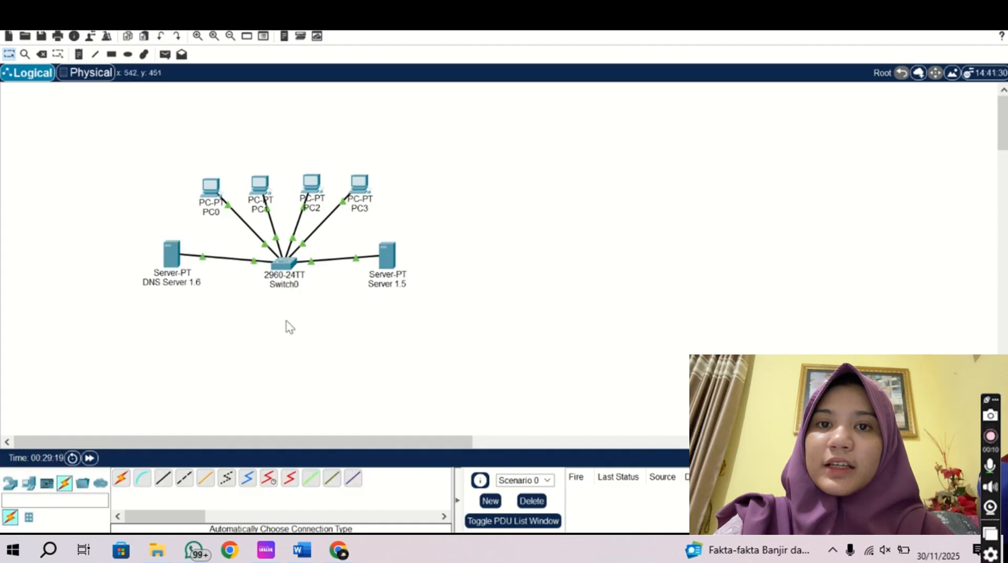
- Give DNS Server 1.6's FastEthernet0 interface the static IPv4 address 192.168.1.6 with subnet mask 255.255.255.0
left_click(181, 260)
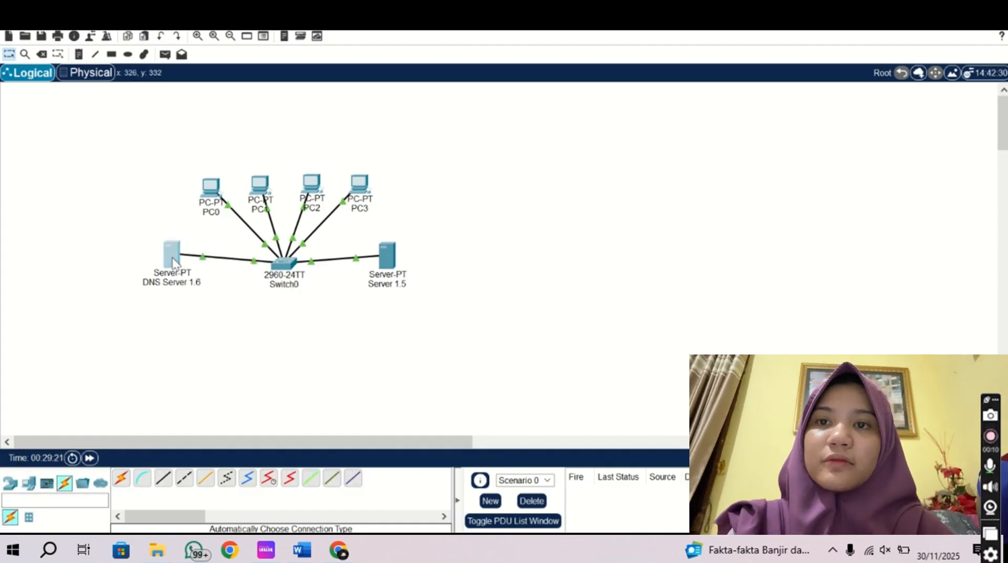
left_click(396, 187)
left_click(719, 247)
type("192.168.1.6")
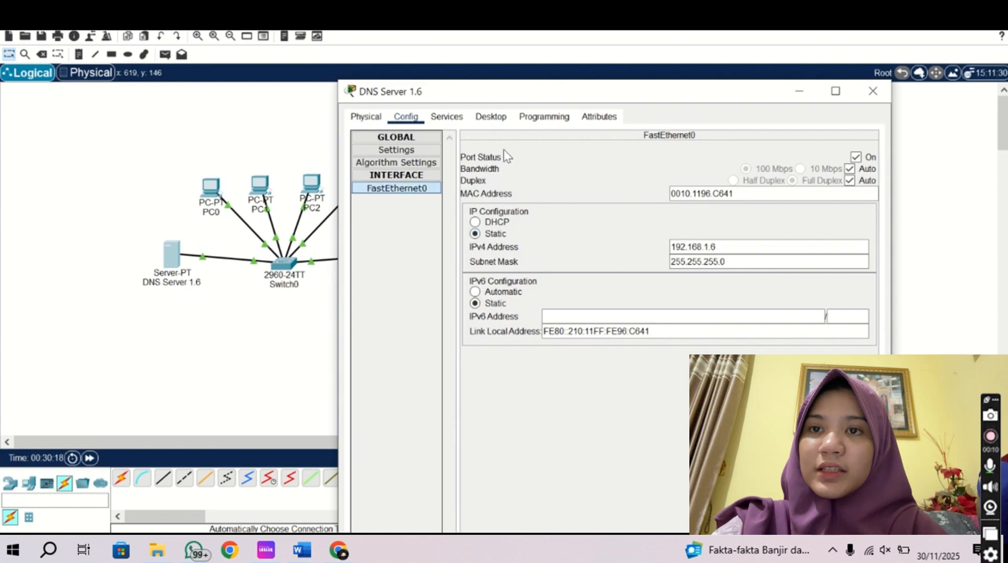
- Turn on the DNS service on DNS Server 1.6
left_click(446, 116)
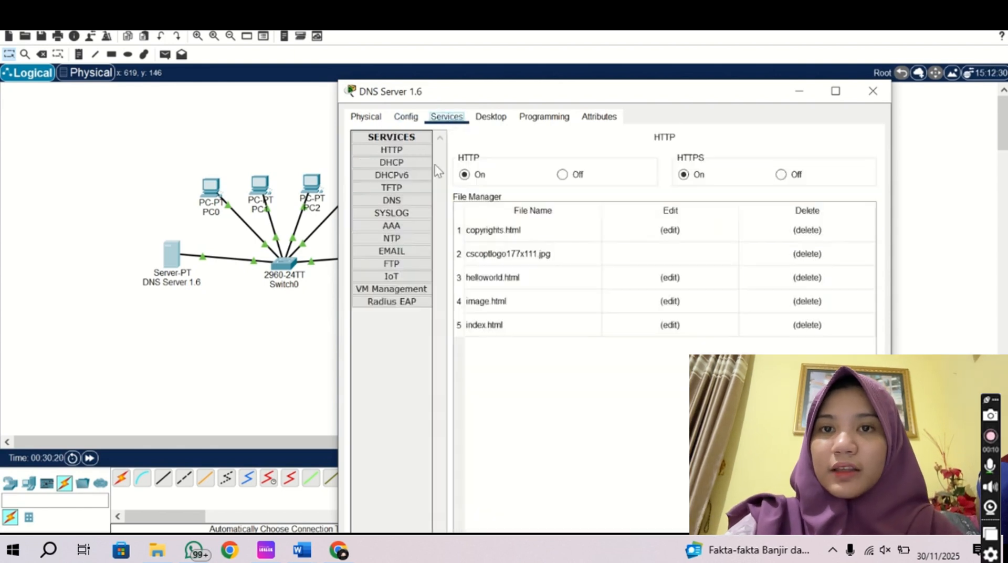
left_click(406, 201)
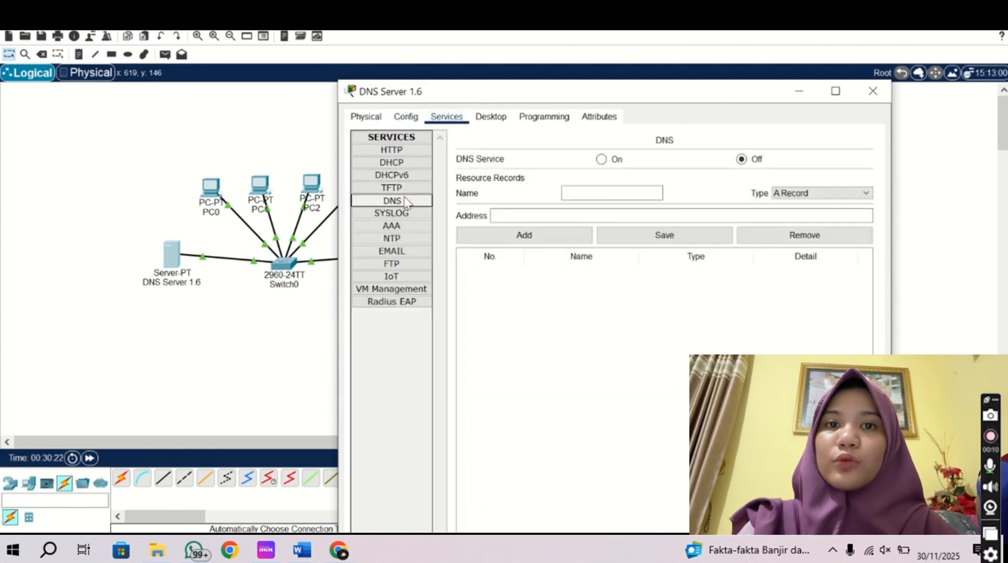
left_click(601, 159)
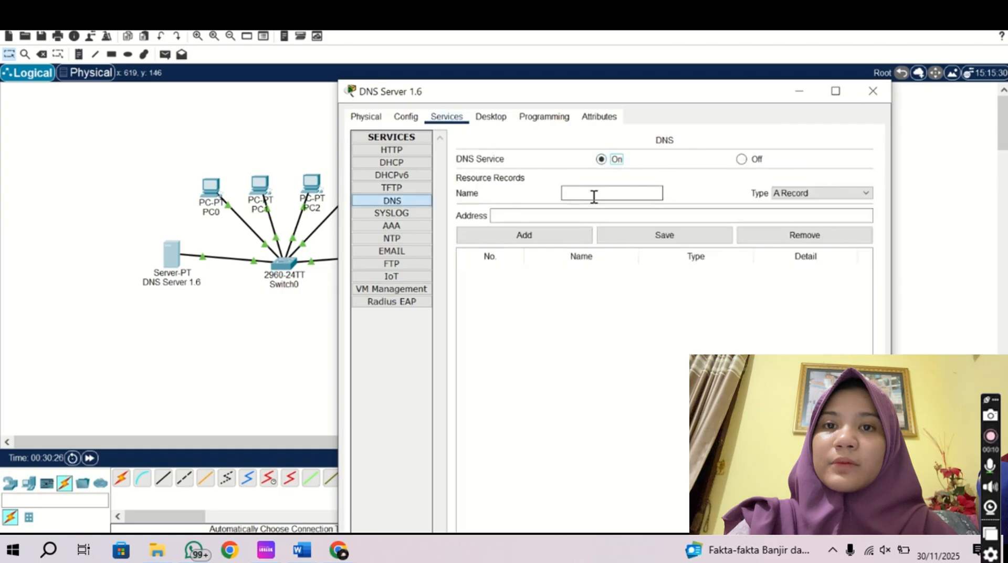
- Add an A record on DNS Server 1.6 that maps music.com to 192.168.1.5, and close the server's window
left_click(594, 195)
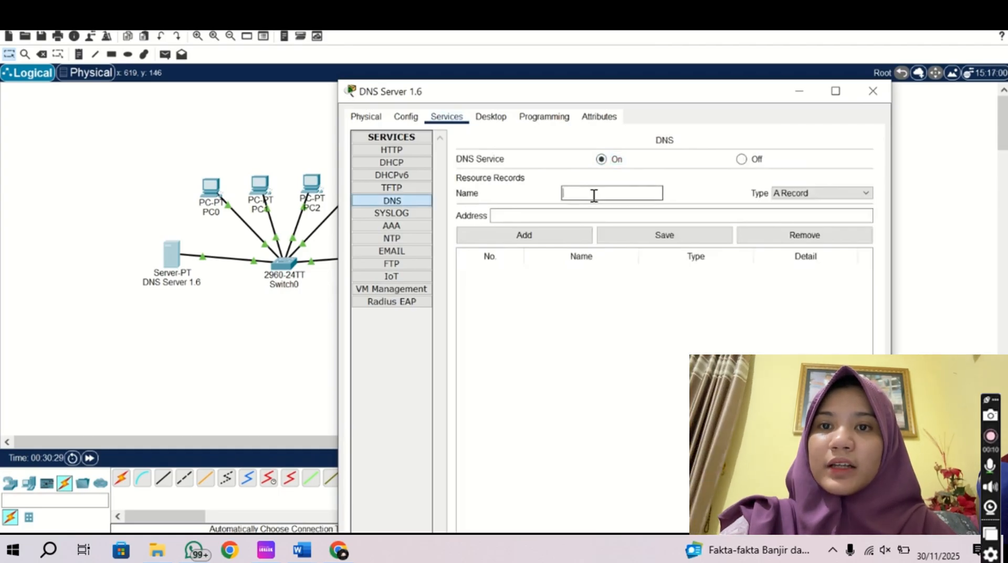
type("music.com")
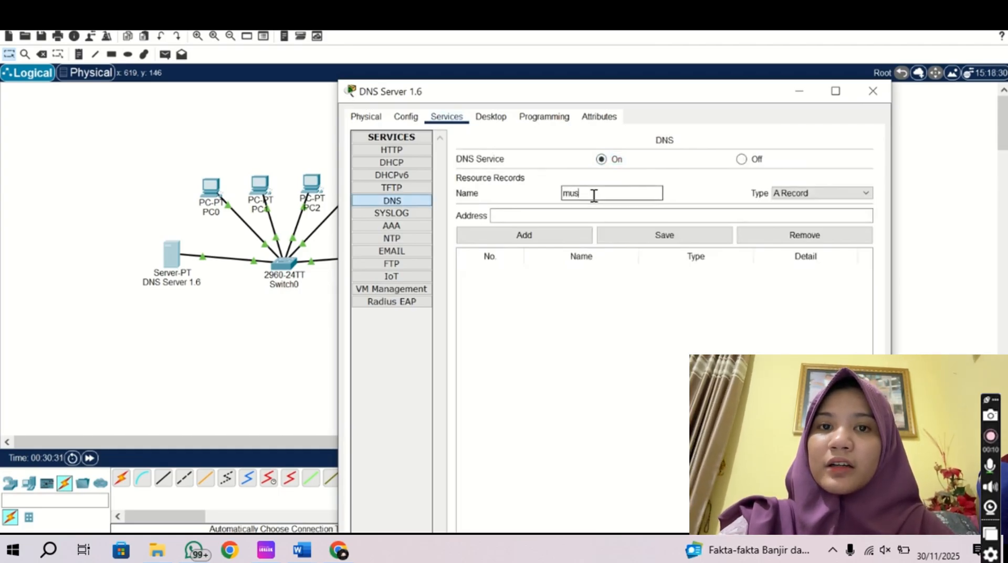
left_click(595, 213)
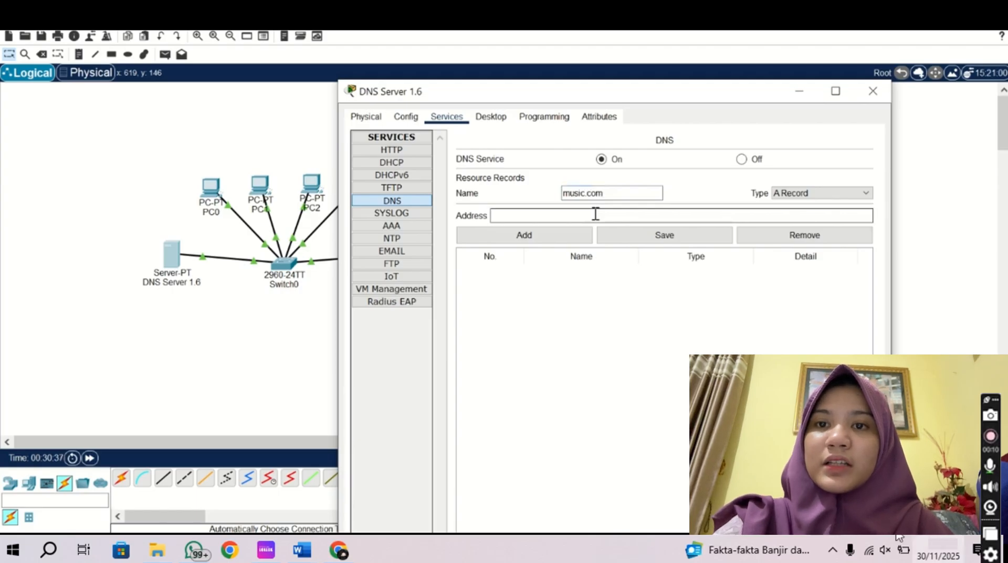
type("192.168.1.5")
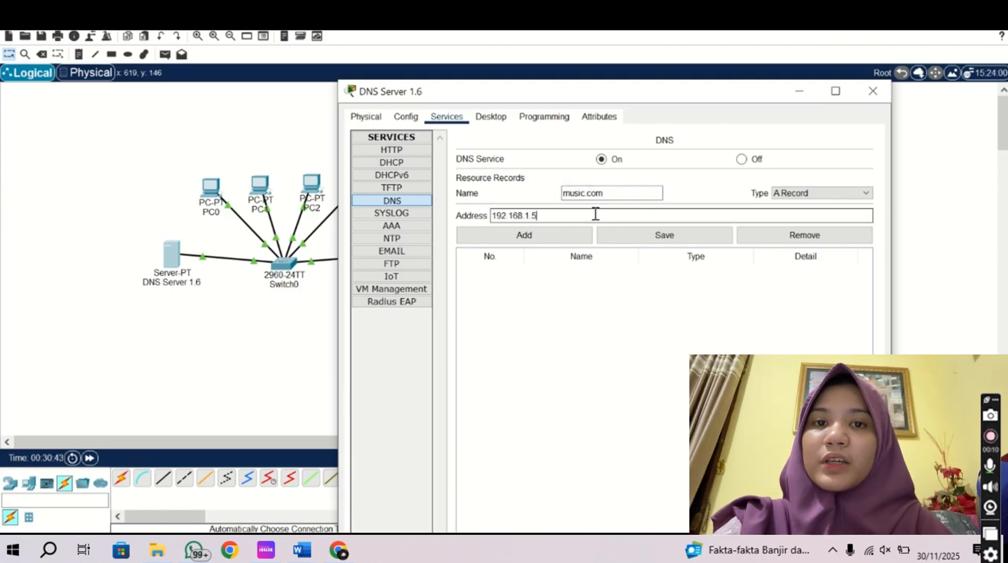
left_click(562, 232)
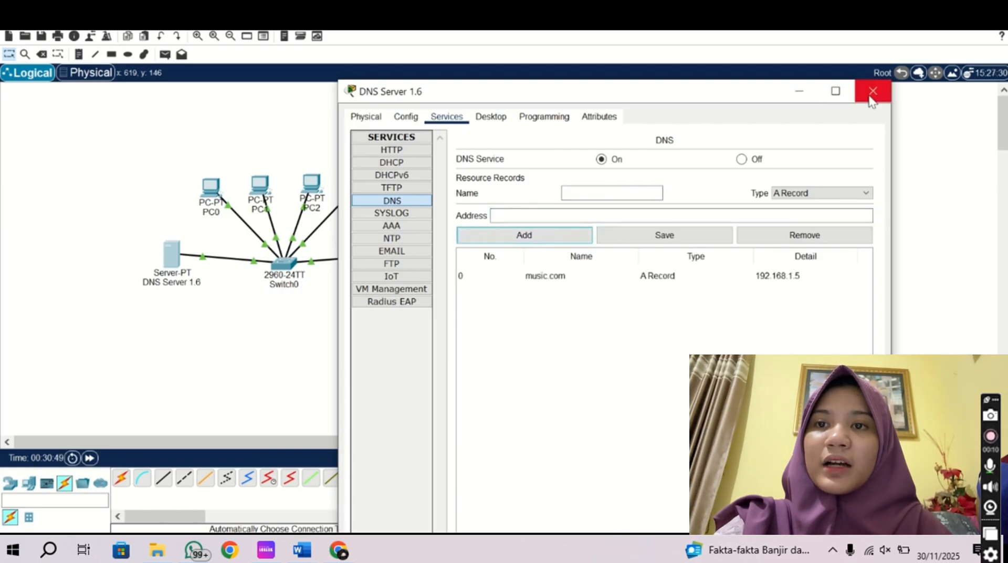
left_click(869, 98)
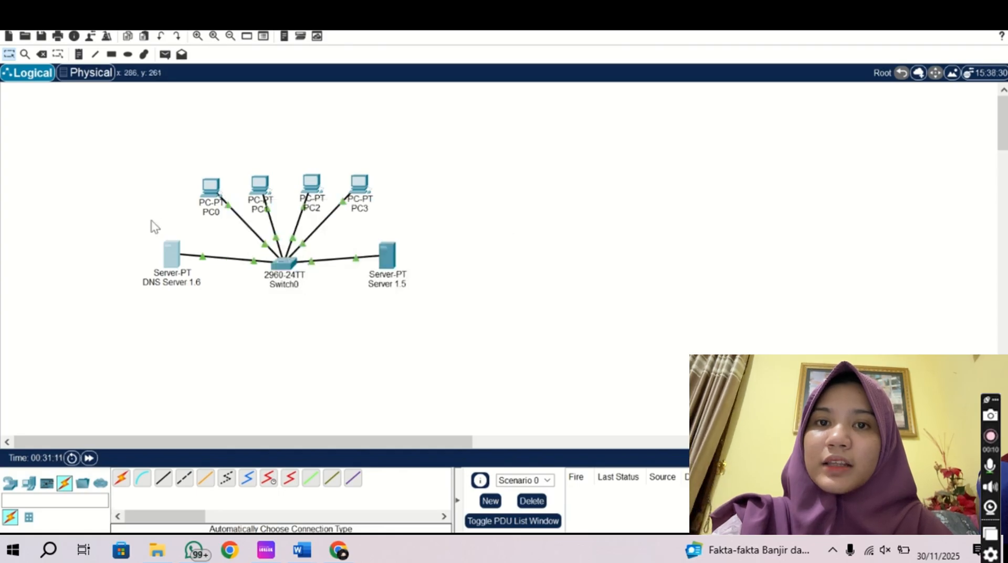
- Set PC0's IPv4 DNS server to 192.168.1.6 in its global settings
left_click(212, 187)
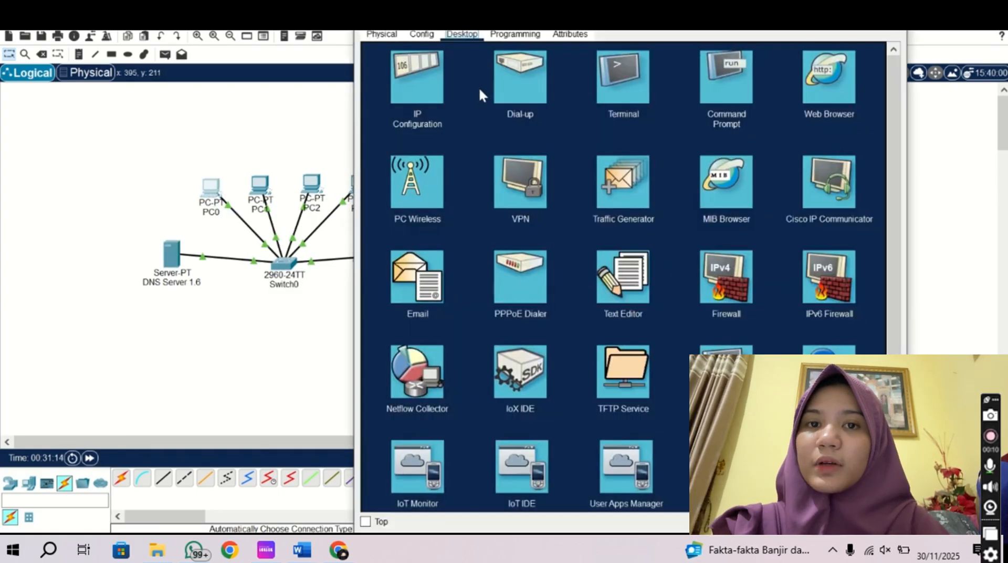
left_click(422, 34)
left_click(412, 67)
left_click(583, 184)
type("192.168.1.6")
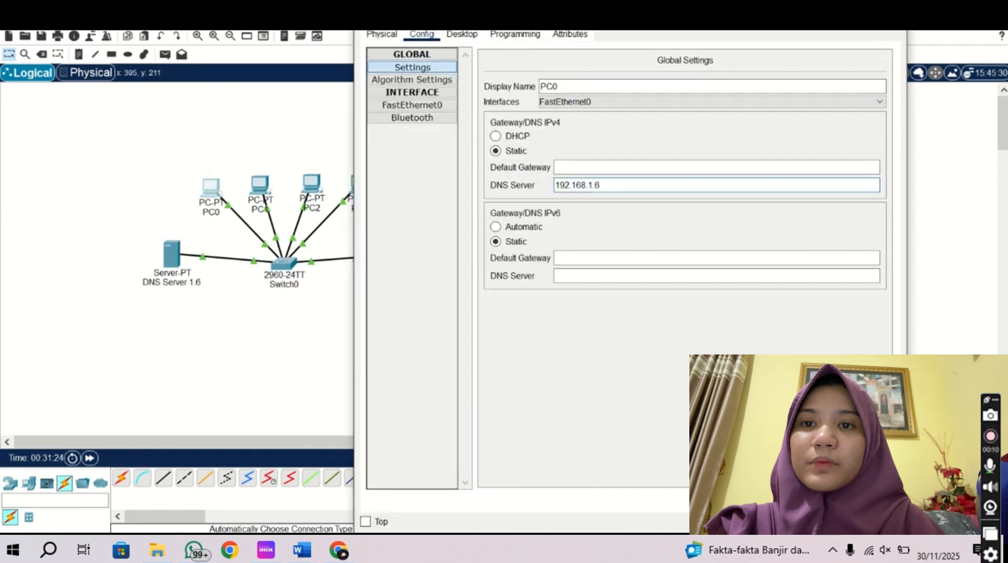
- Set PC1's IPv4 DNS server to 192.168.1.6 and close its window
left_click(259, 183)
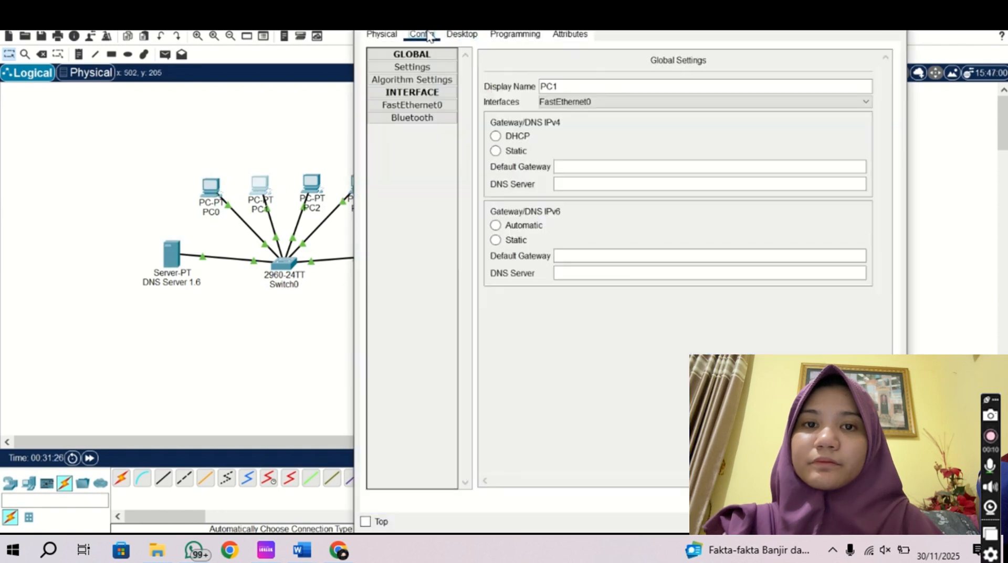
left_click(590, 187)
type("192.168.1.6")
left_click(887, 31)
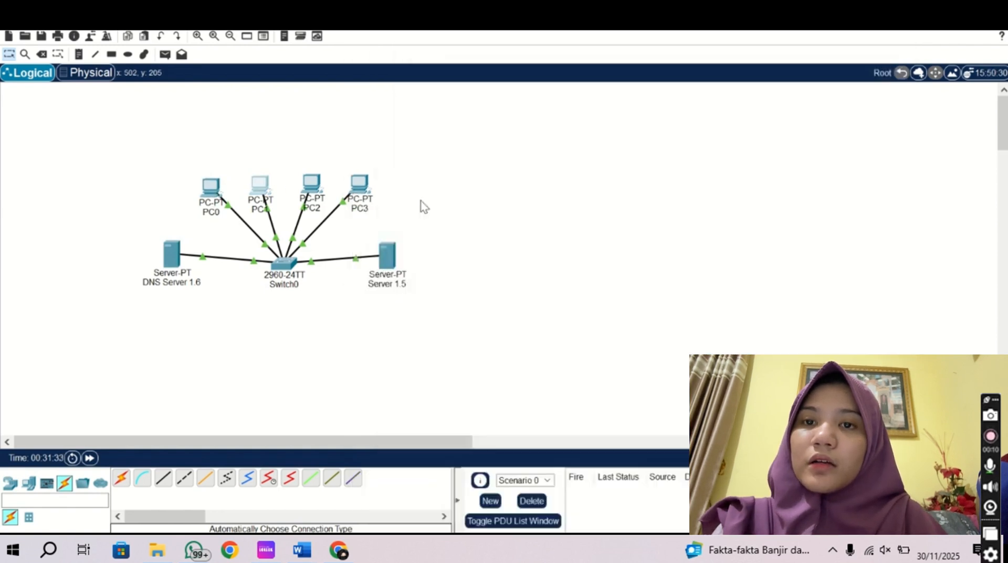
- Set PC2's IPv4 DNS server to 192.168.1.6 and close its window
left_click(311, 184)
left_click(588, 186)
type("192.168.1.6")
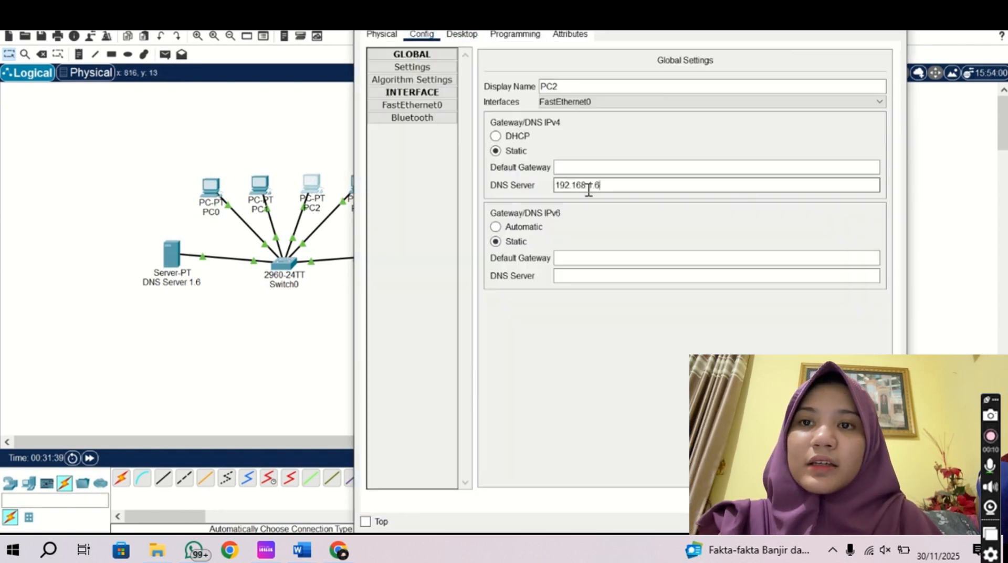
left_click(886, 32)
- Set PC3's IPv4 DNS server to 192.168.1.6 and close its window
left_click(359, 184)
left_click(422, 134)
left_click(589, 286)
type("192.168.1.6")
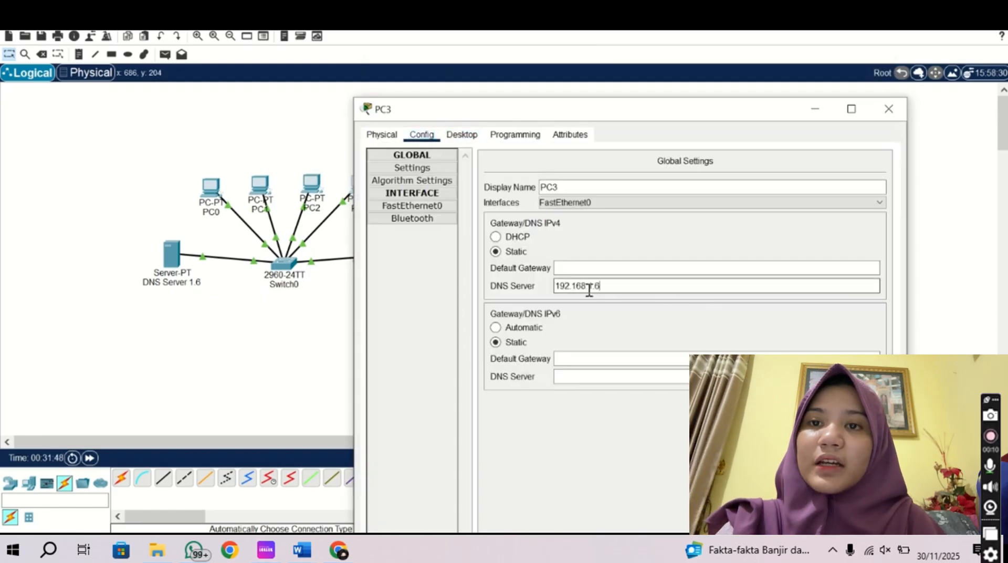
left_click(888, 108)
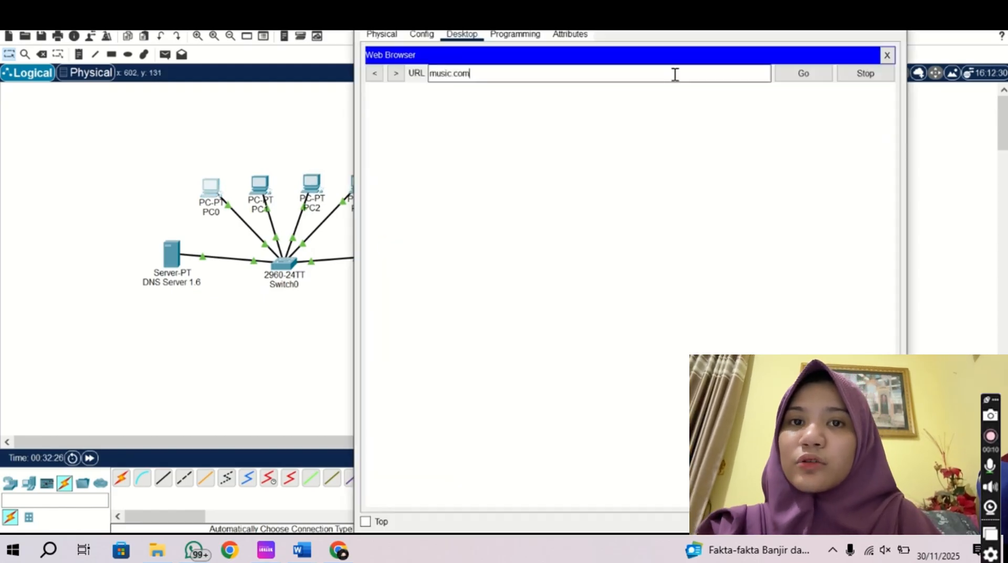
- Load music.com in PC0's web browser to test name resolution, and close PC0's window
key("Return")
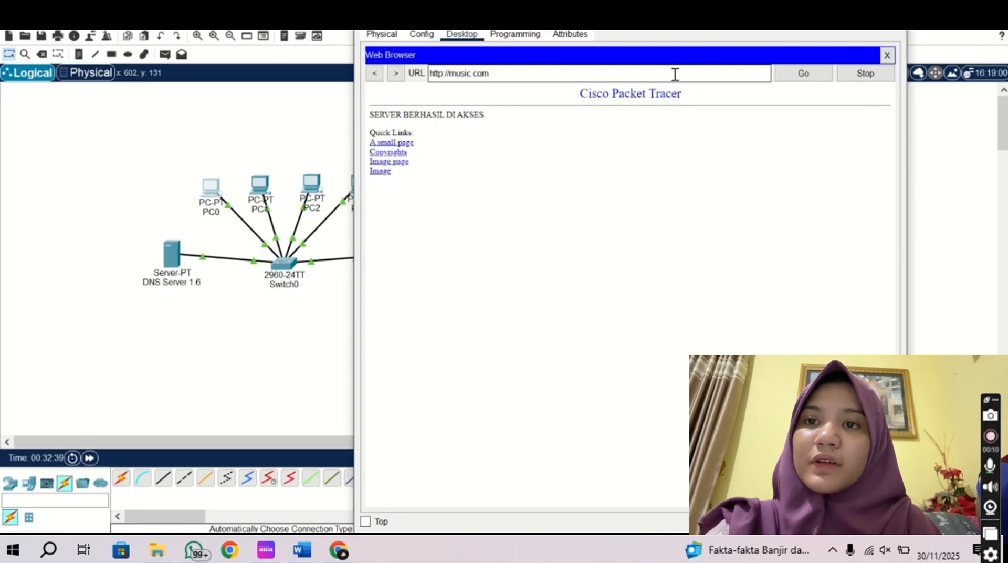
left_click(891, 17)
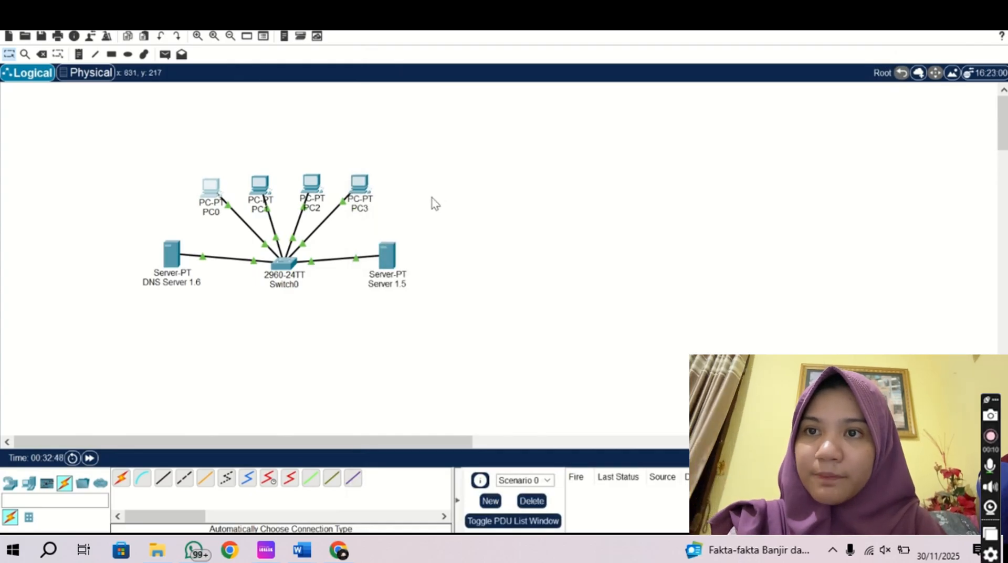
left_click(260, 183)
left_click(462, 34)
left_click(817, 87)
left_click(665, 74)
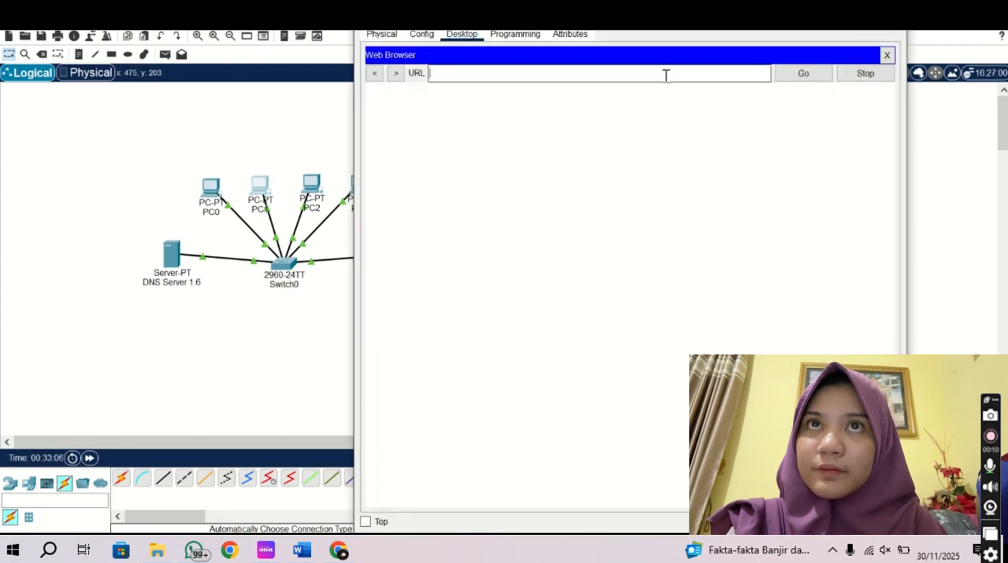
type("http://music.com")
key("Return")
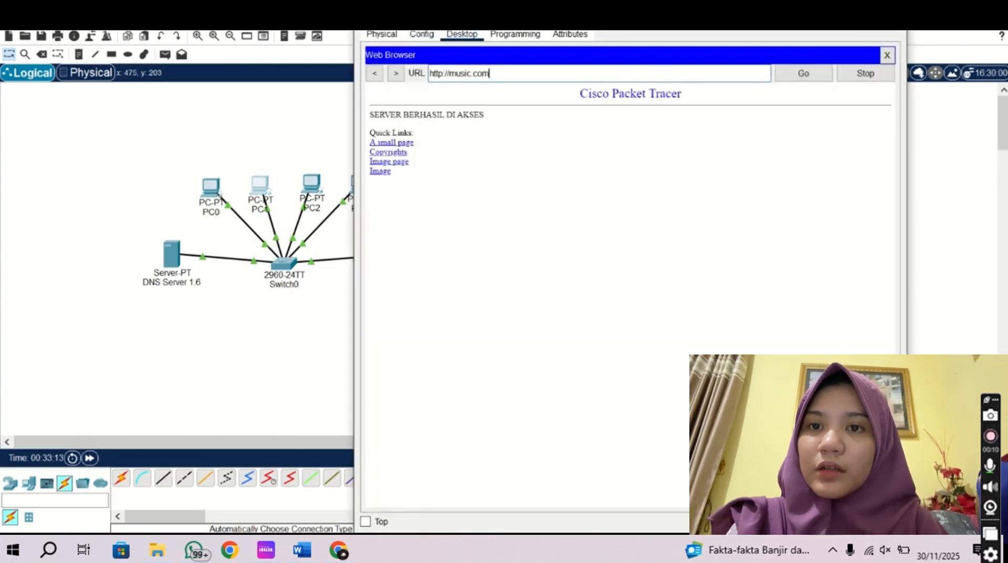
left_click(894, 17)
left_click(313, 179)
left_click(462, 34)
left_click(828, 78)
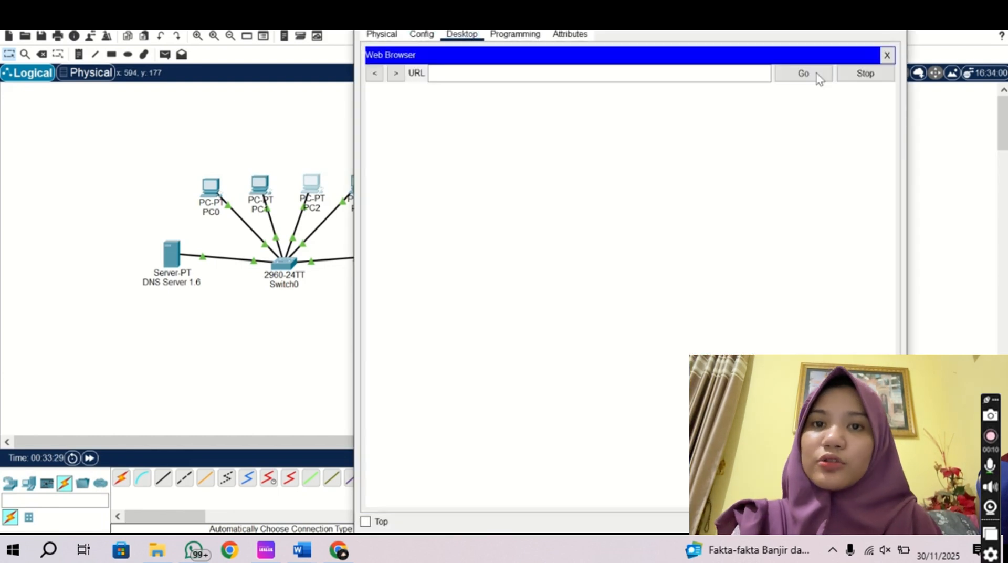
left_click(740, 78)
type("http://music.com")
key("Return")
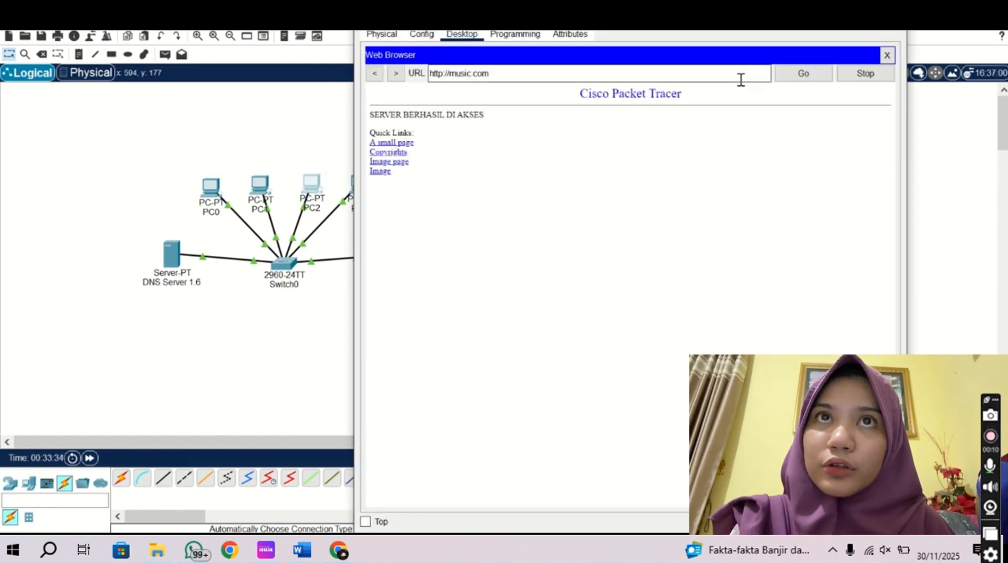
left_click(886, 54)
left_click(360, 184)
left_click(461, 35)
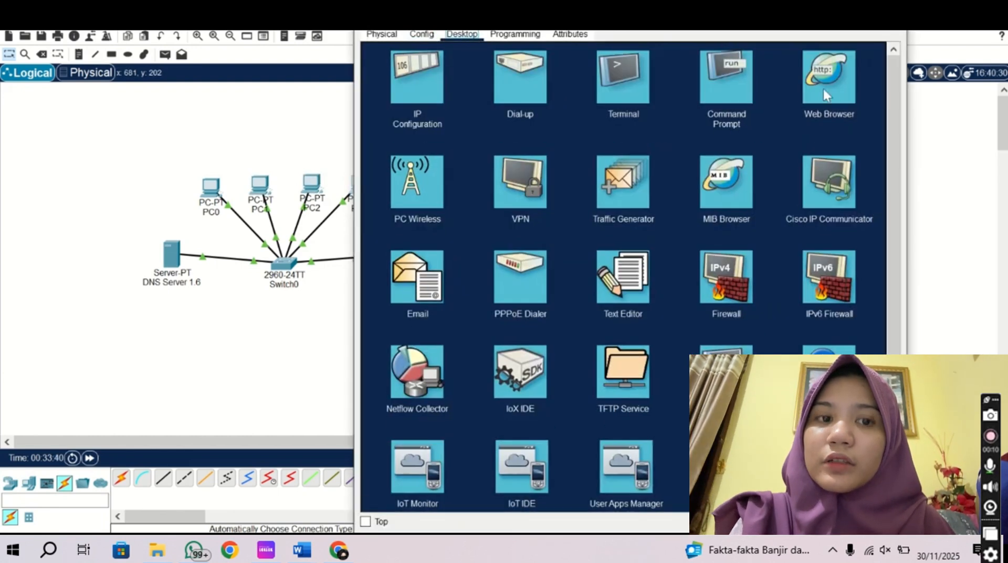
left_click(823, 90)
left_click(593, 77)
type("http://music.com")
key("Return")
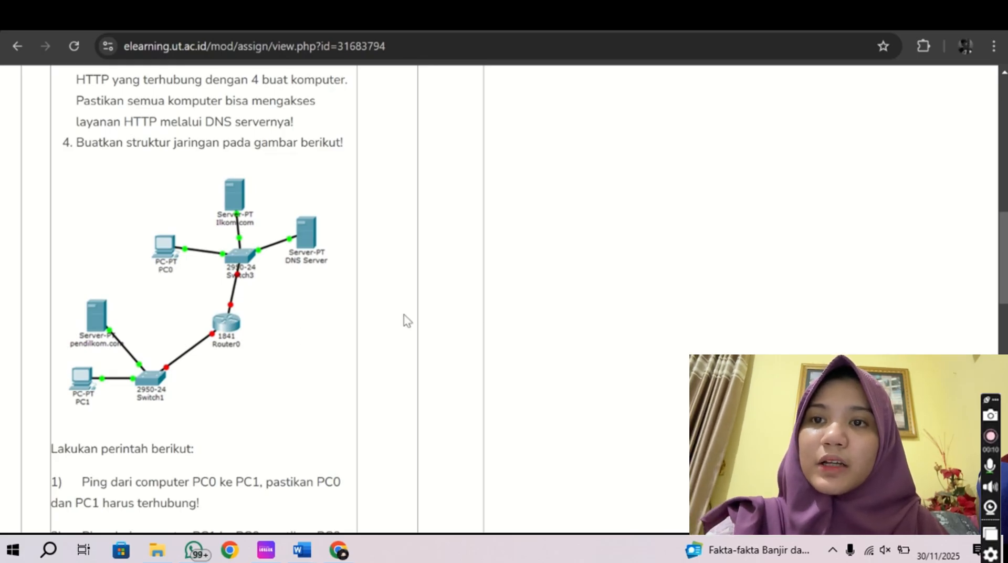
- Switch from the assignment page back to Packet Tracer and delete the whole existing network from the workspace
key("alt+Tab")
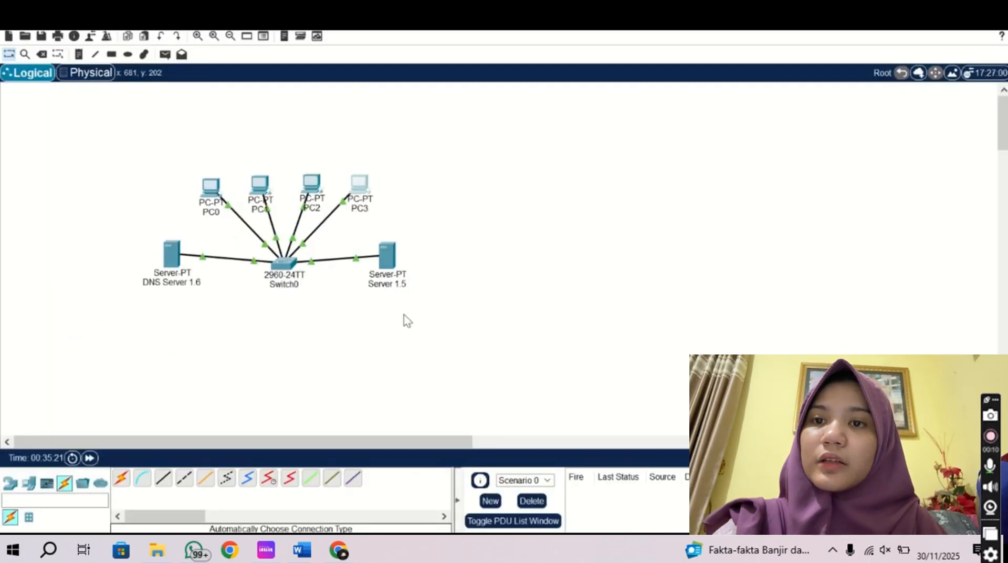
left_click_drag(153, 155, 457, 307)
key("Delete")
left_click(503, 293)
- Add two PCs to the empty workspace, naming the lower-left one PC0 and the upper-right one PC1
left_click(29, 481)
left_click_drag(119, 486, 236, 212)
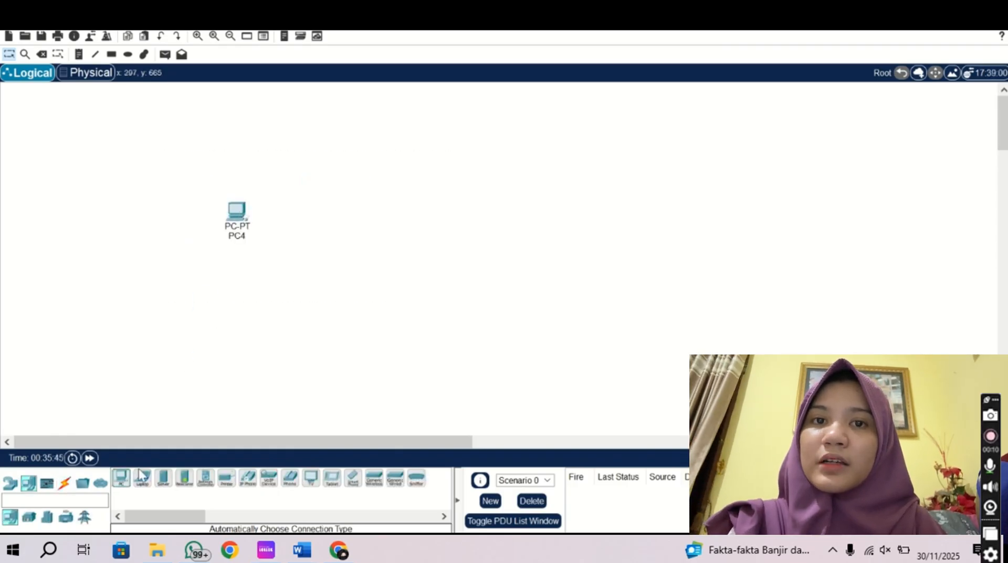
left_click_drag(122, 478, 162, 286)
left_click(166, 310)
key("BackSpace")
type("0")
key("Return")
left_click(241, 235)
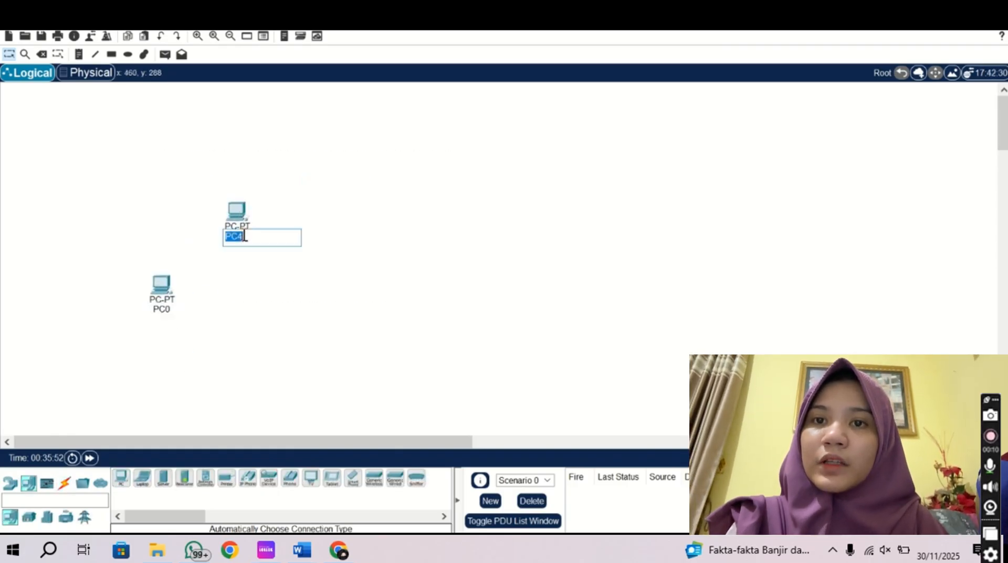
key("BackSpace")
type("1")
key("Return")
- Check the assignment diagram in the browser and add three generic servers to the workspace below the PCs
key("alt+Tab")
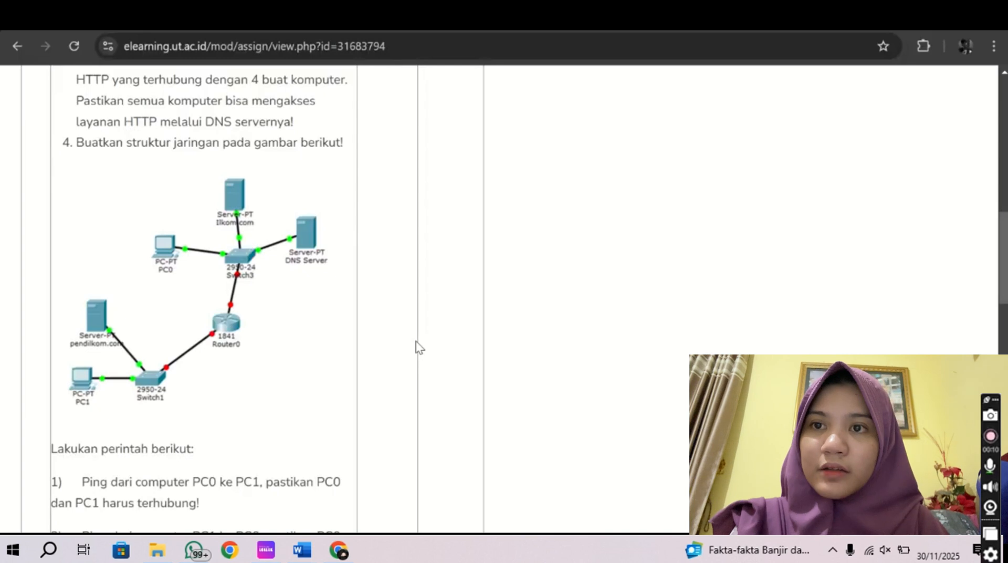
key("alt+Tab")
left_click_drag(160, 482, 255, 344)
left_click_drag(163, 480, 179, 392)
- Add an ISR4331 router and two 2960 switches to the workspace
left_click(11, 482)
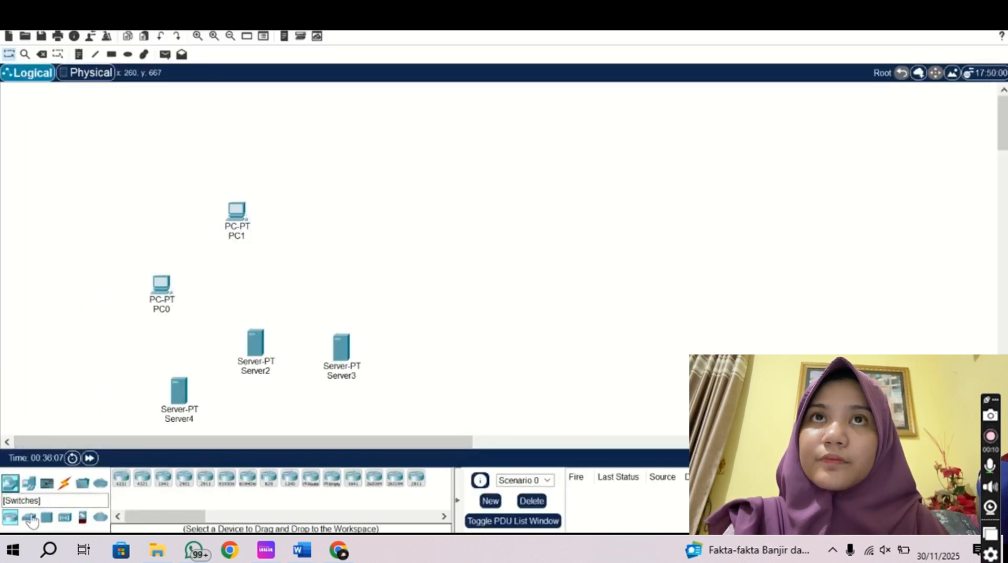
left_click_drag(121, 477, 333, 250)
left_click(29, 517)
left_click_drag(122, 477, 423, 279)
- Rename Server4 as "pendilkom.com", checking the spelling against the assignment diagram in the browser
left_click(184, 418)
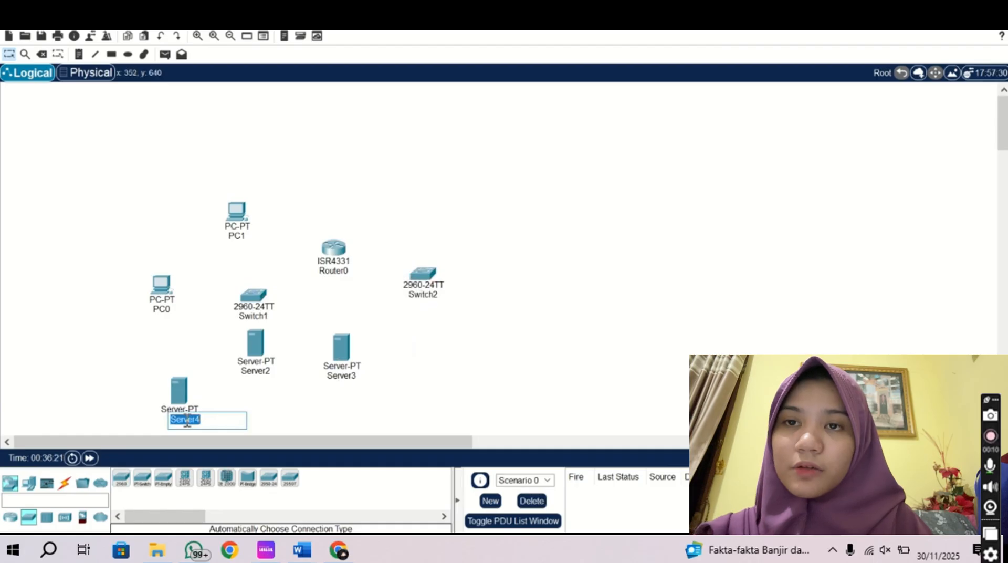
type("ped")
key("BackSpace")
key("BackSpace")
key("alt+Tab")
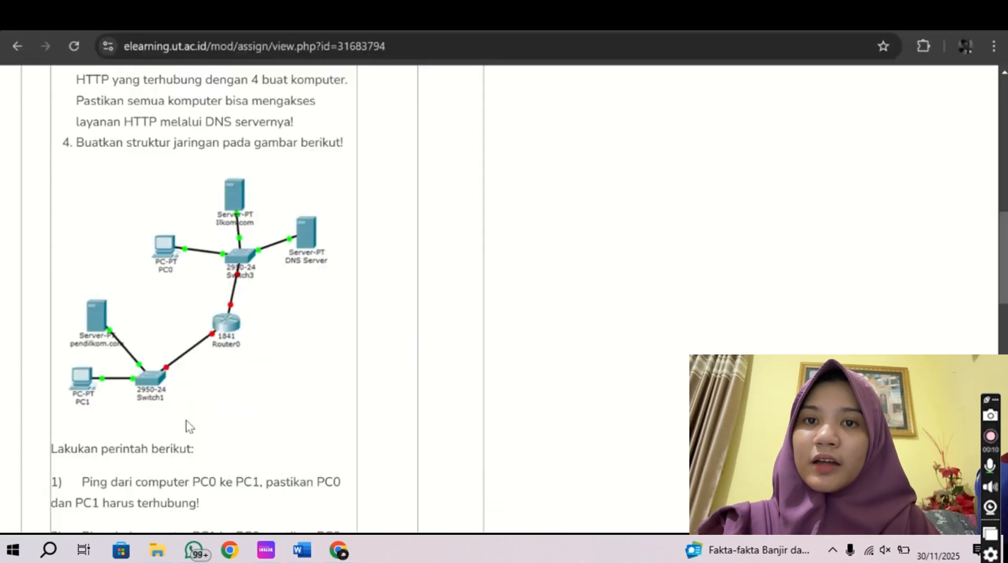
key("alt+Tab")
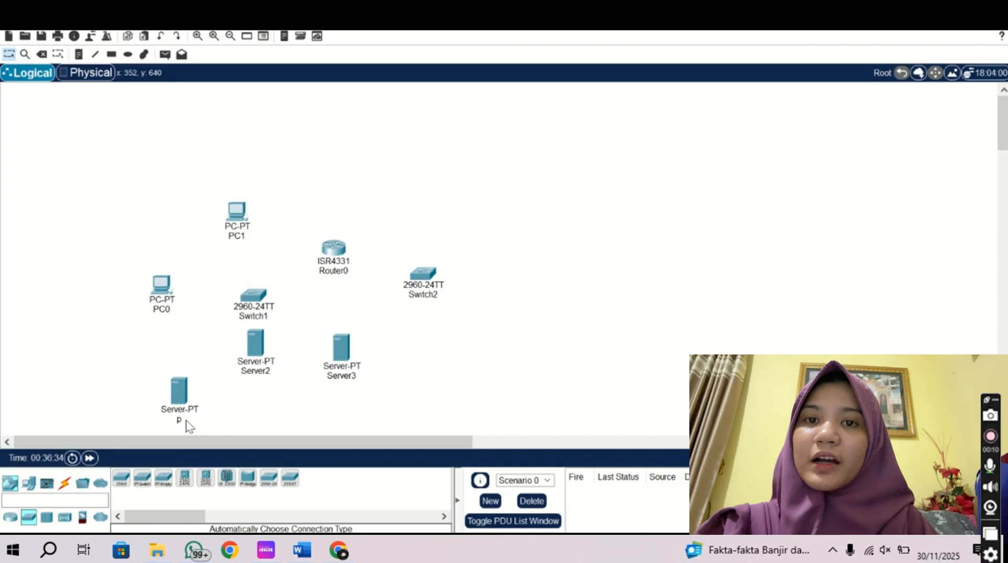
left_click(181, 420)
type("endilkom.com")
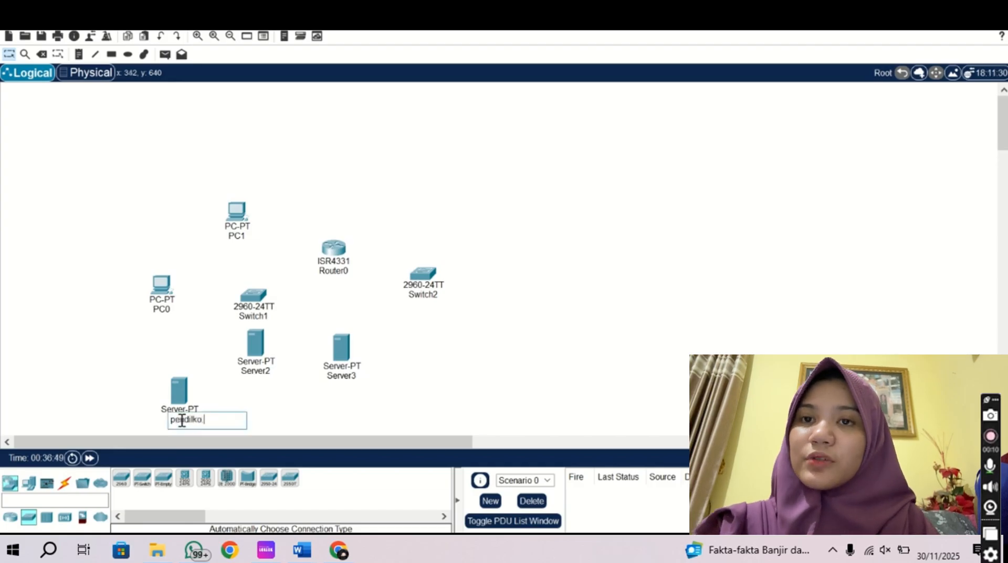
- Rename Server2 as "ilkom.com" and Server3 as "DNS Server"
left_click(260, 372)
type("ilkom.com")
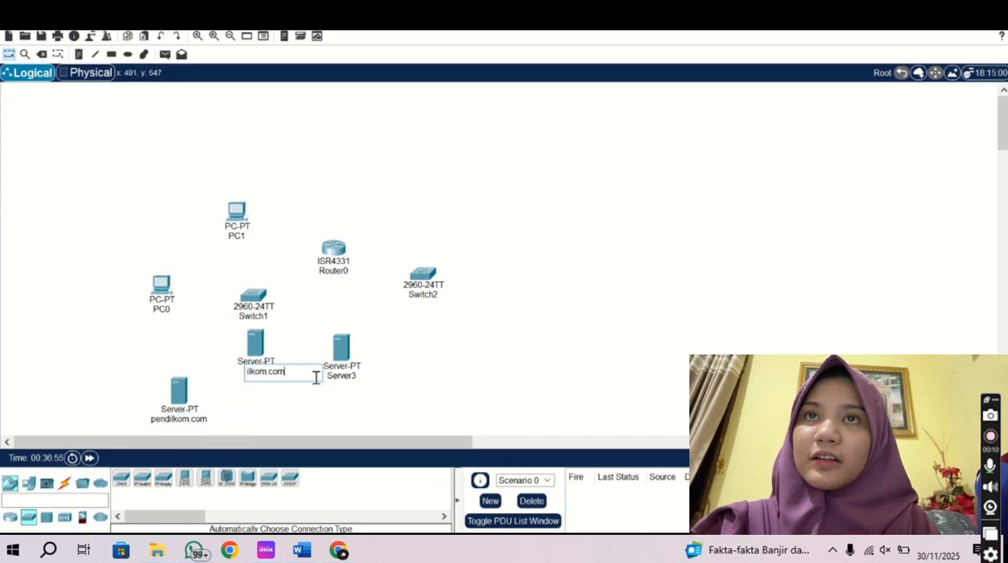
left_click(350, 379)
type("DNS Server")
key("Return")
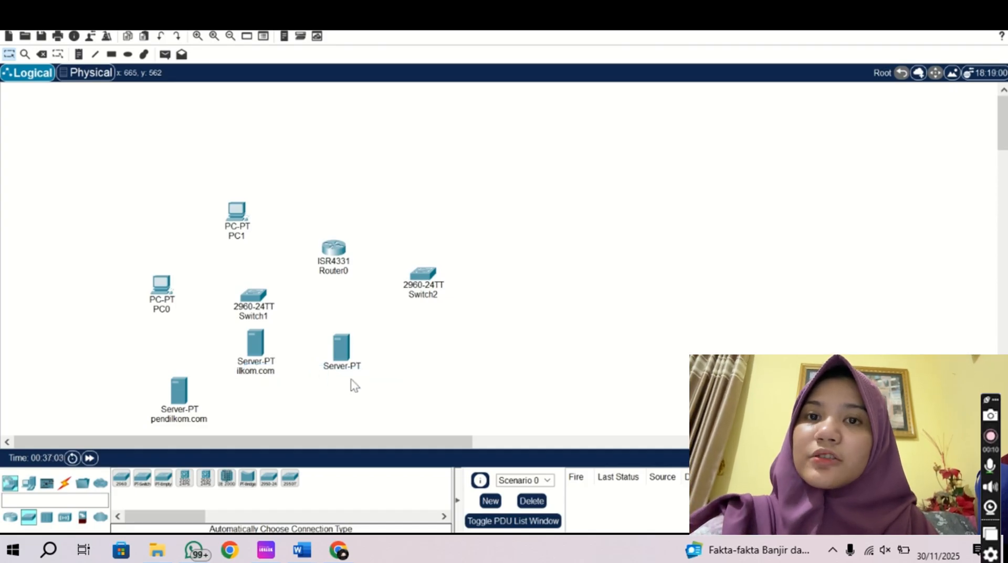
- Arrange the devices like the assignment diagram: PC1 and pendilkom.com near Switch1, PC0, ilkom.com and DNS Server around Switch2, Router0 between the switches
left_click_drag(236, 211, 133, 340)
left_click_drag(161, 285, 204, 176)
left_click_drag(179, 390, 158, 269)
left_click_drag(256, 342, 294, 124)
left_click_drag(203, 177, 230, 170)
left_click_drag(253, 295, 262, 314)
left_click_drag(342, 346, 403, 163)
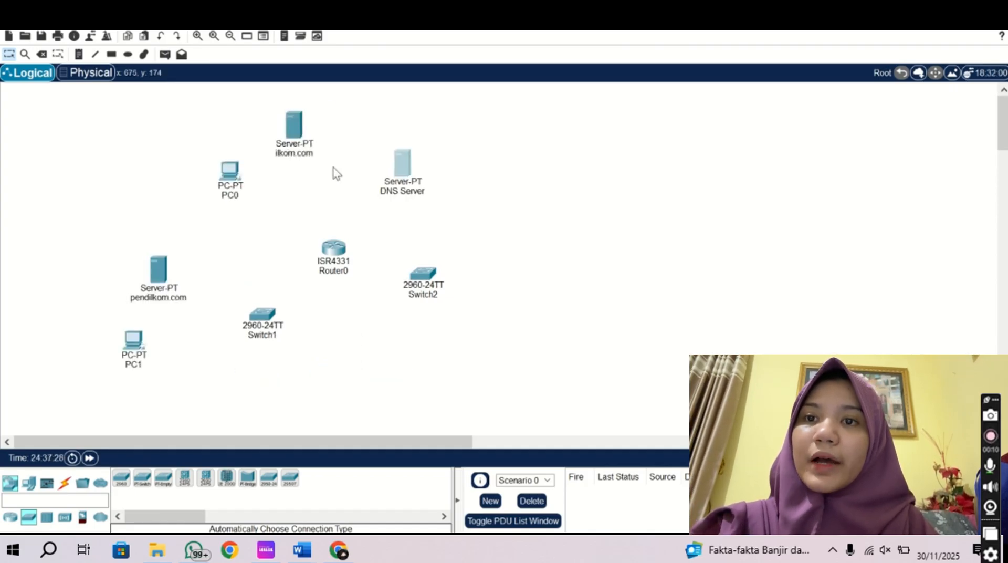
left_click_drag(294, 124, 325, 117)
left_click_drag(229, 170, 261, 169)
left_click_drag(423, 274, 331, 197)
left_click_drag(333, 247, 331, 265)
- Cable PC1 and the pendilkom.com server to Switch1 with the automatic connection type
left_click(64, 482)
left_click(121, 478)
left_click(133, 340)
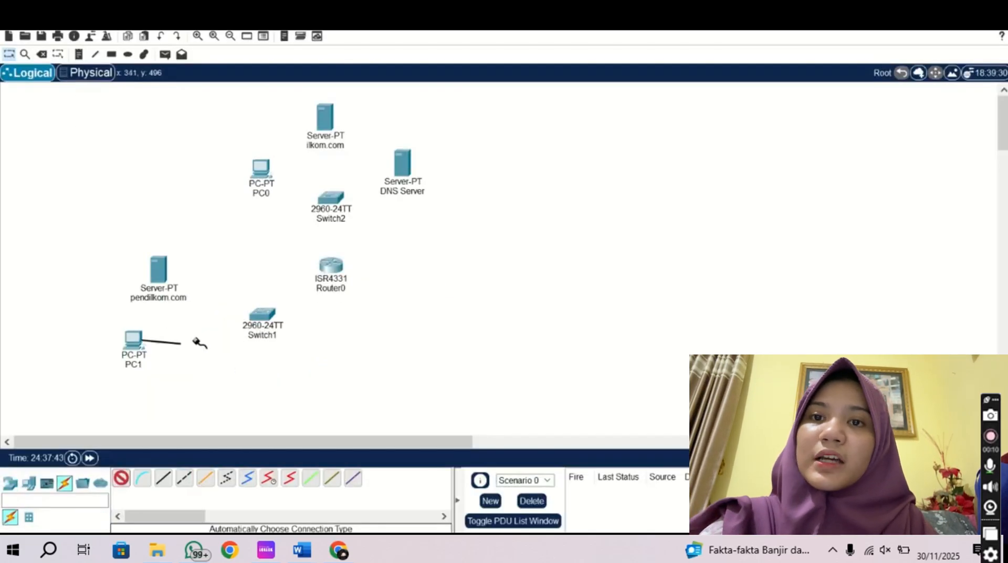
left_click(262, 314)
left_click(121, 478)
left_click(158, 268)
left_click(262, 314)
- Cable Router0 to Switch1 and Switch2, and PC0 to Switch2, with the automatic connection type
left_click(121, 478)
left_click(262, 314)
left_click(331, 265)
left_click(121, 478)
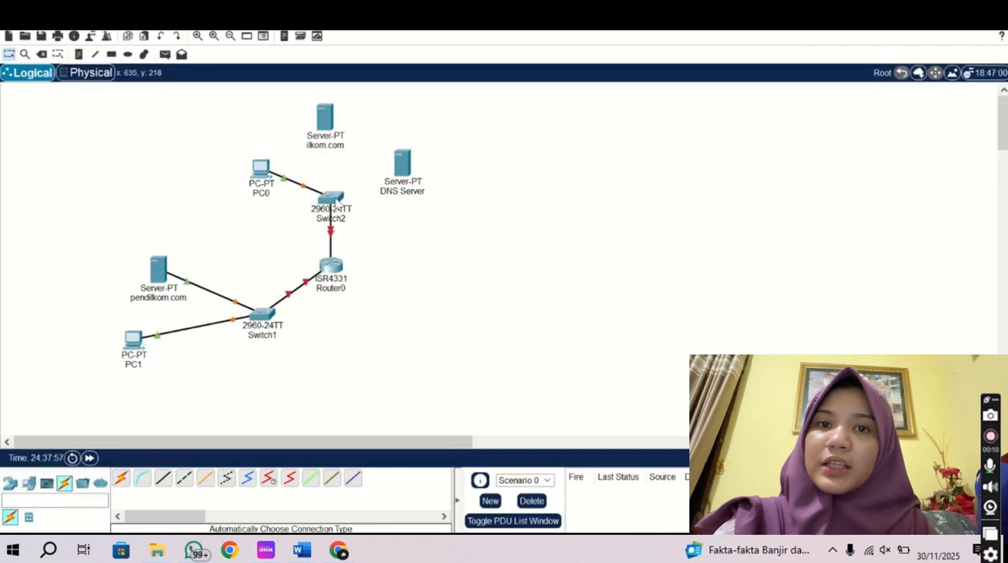
- Cable the ilkom.com server and the DNS Server to Switch2 with the automatic connection type
left_click(121, 477)
left_click(325, 121)
left_click(330, 198)
left_click(122, 478)
left_click(403, 163)
left_click(331, 198)
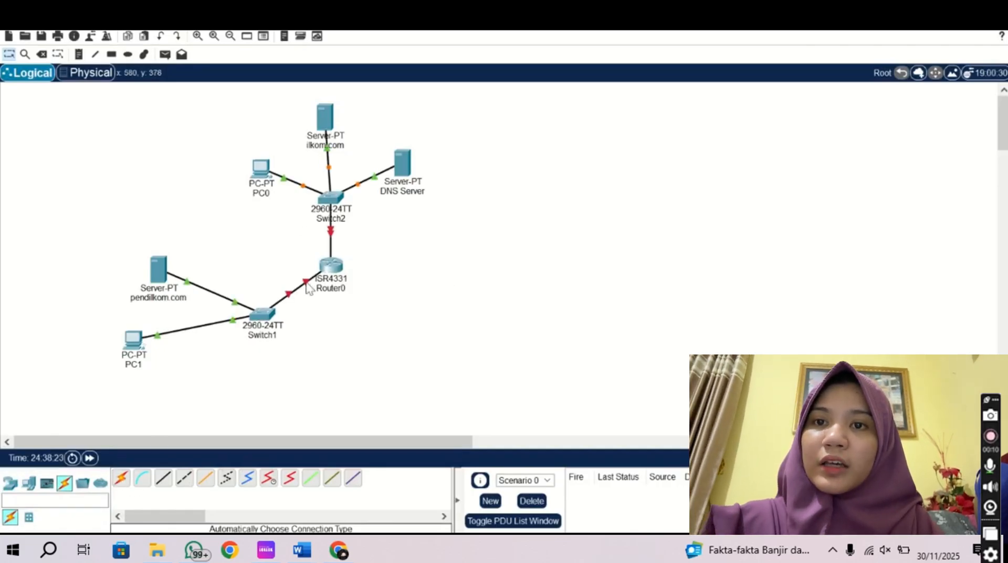
- Assign IPv4 address 192.168.1.200 with subnet mask 255.255.255.0 to Router0's GigabitEthernet0/0/0 interface
mouse_move(308, 288)
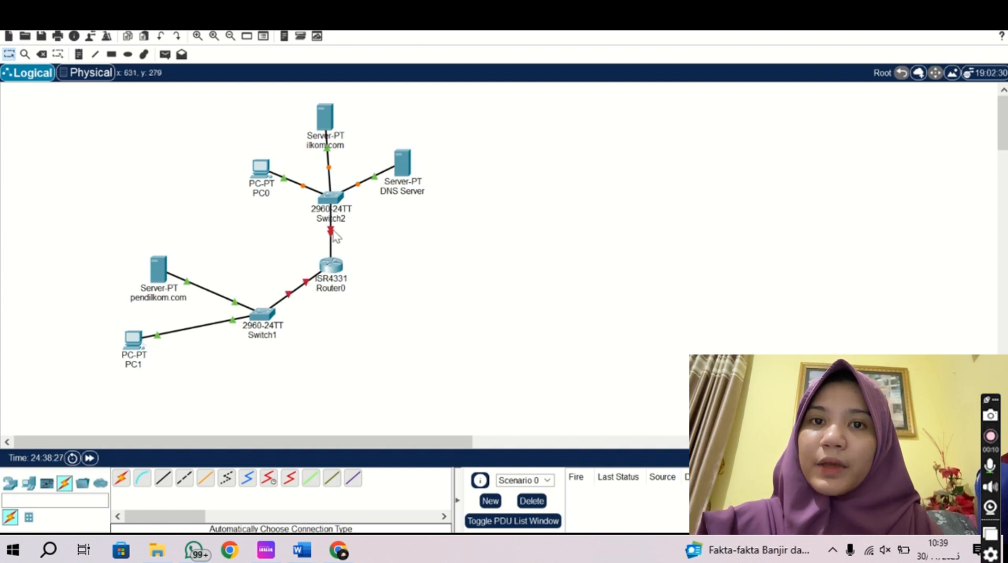
mouse_move(333, 235)
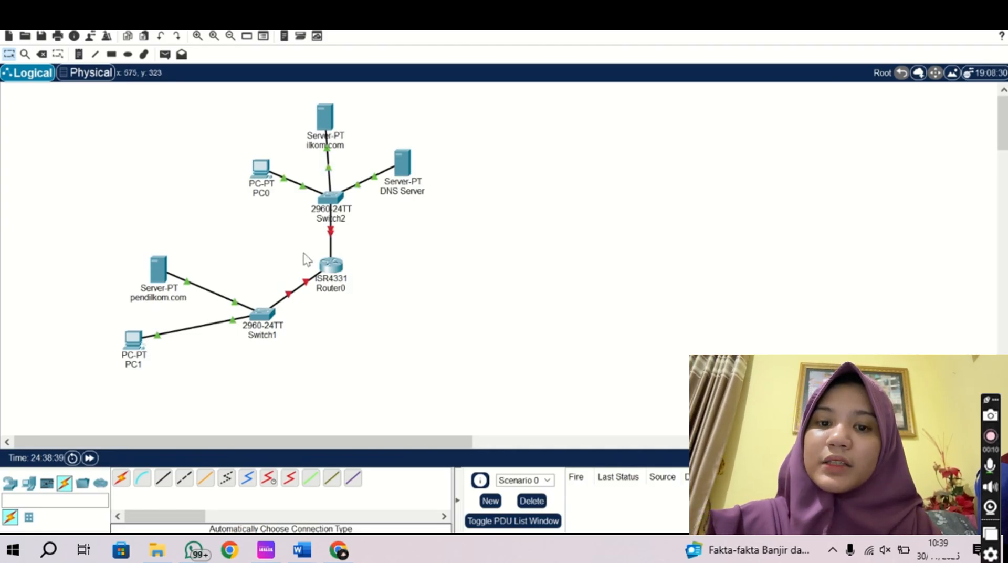
left_click(331, 265)
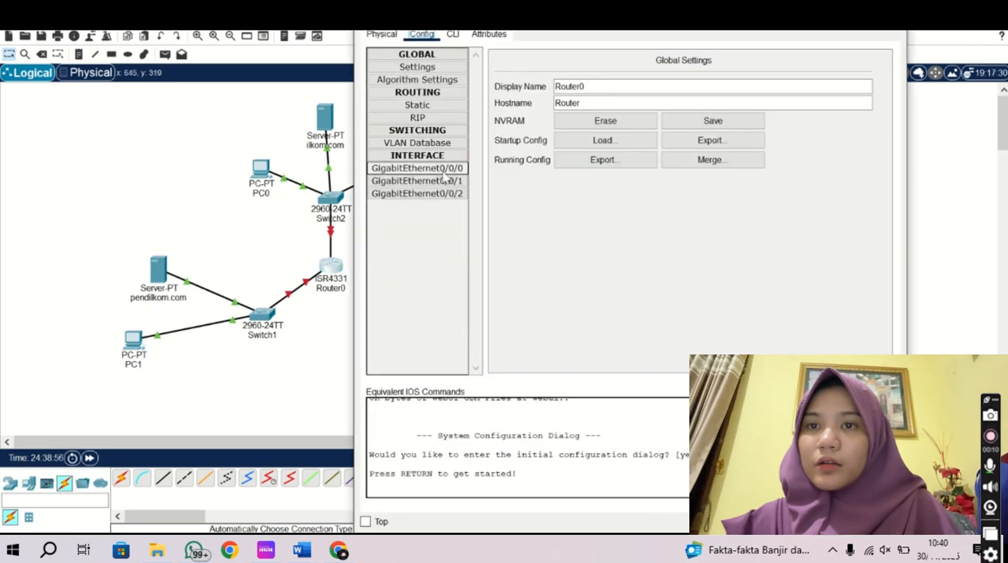
left_click(418, 168)
left_click(729, 141)
type("192")
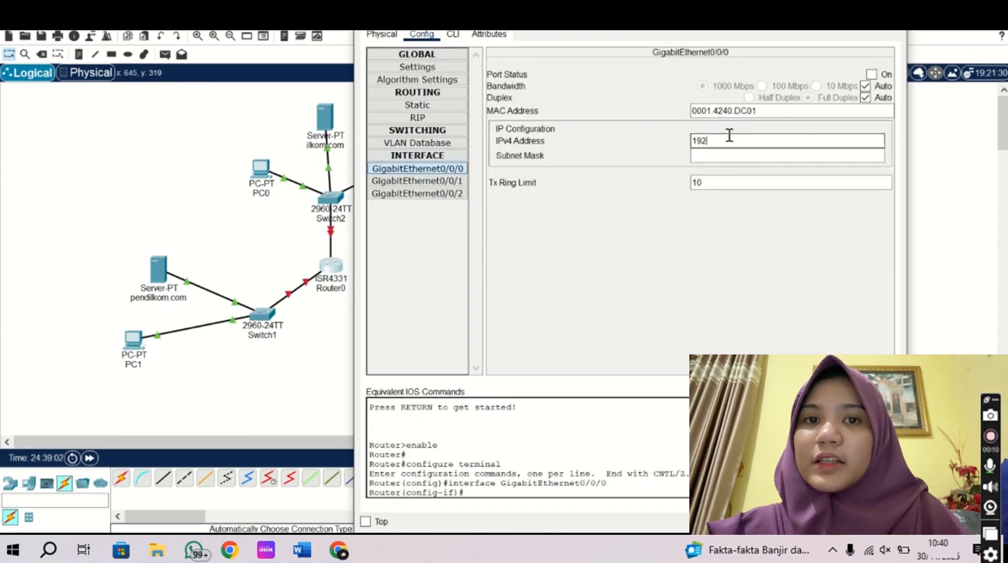
type(".168.1.200")
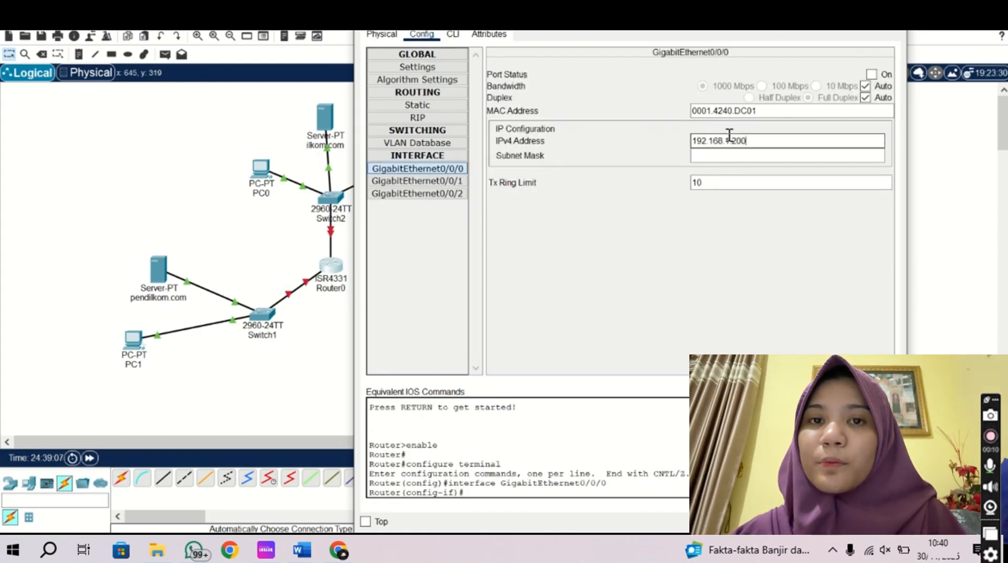
key("Return")
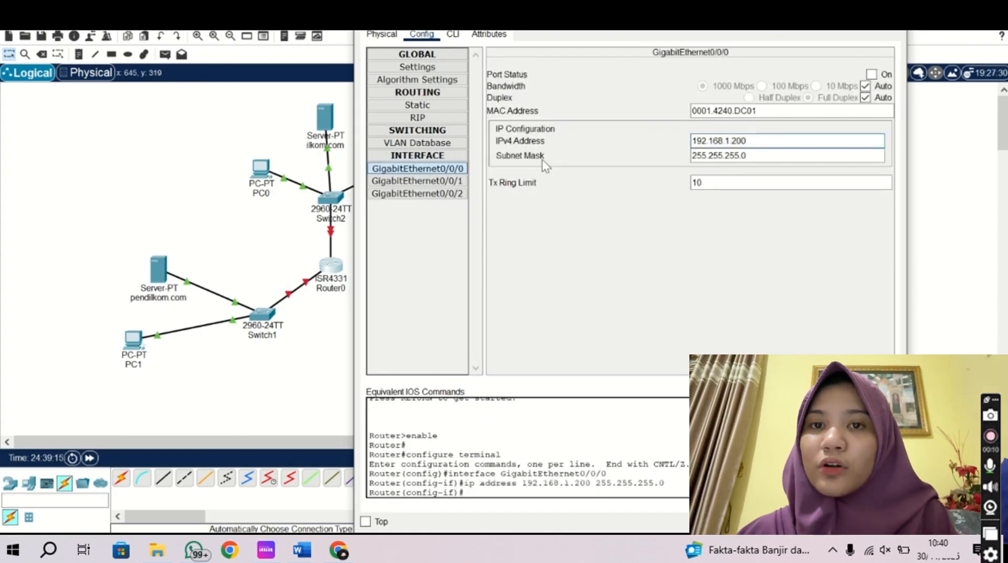
- Assign IPv4 address 10.0.0.1 with subnet mask 255.0.0.0 to Router0's GigabitEthernet0/0/1 interface
left_click(449, 180)
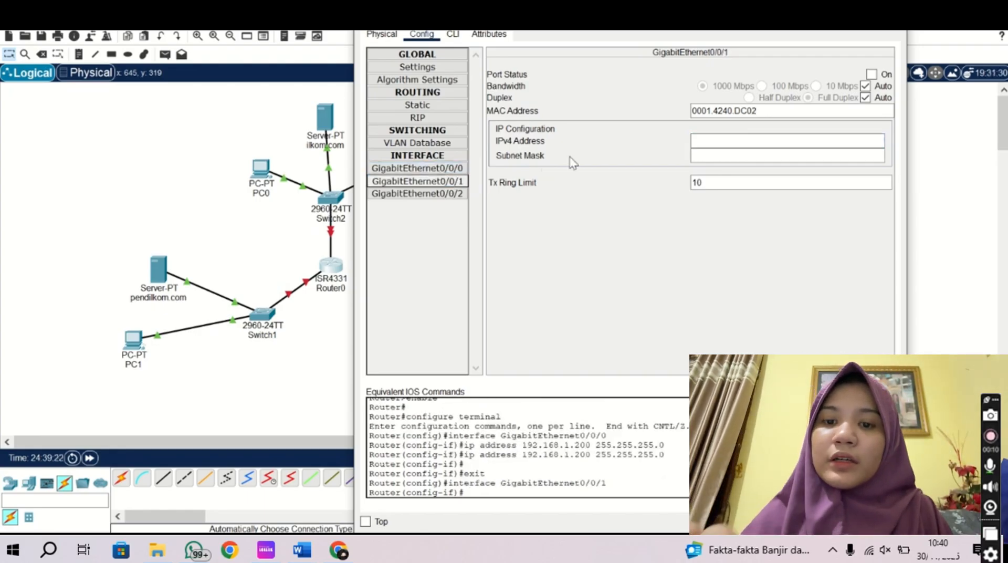
left_click(716, 141)
type("10.0.0.1")
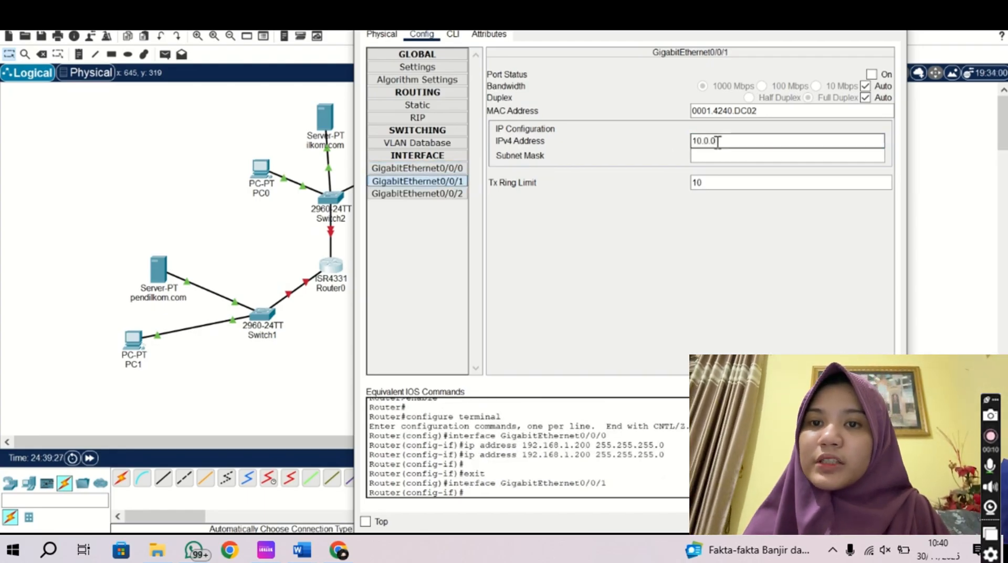
key("Return")
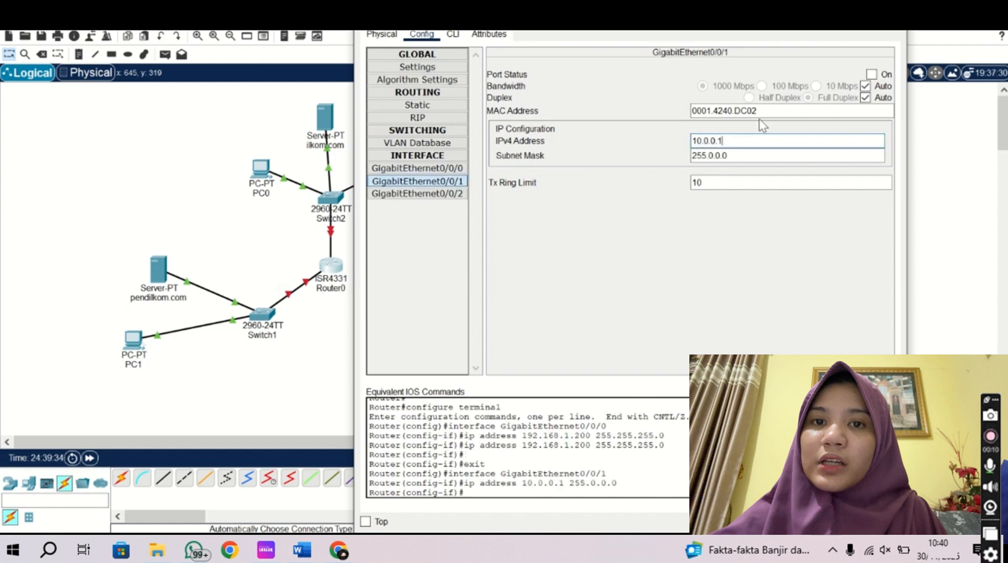
- Turn on the port status of Router0's GigabitEthernet0/0/1 and GigabitEthernet0/0/0 interfaces
left_click(871, 74)
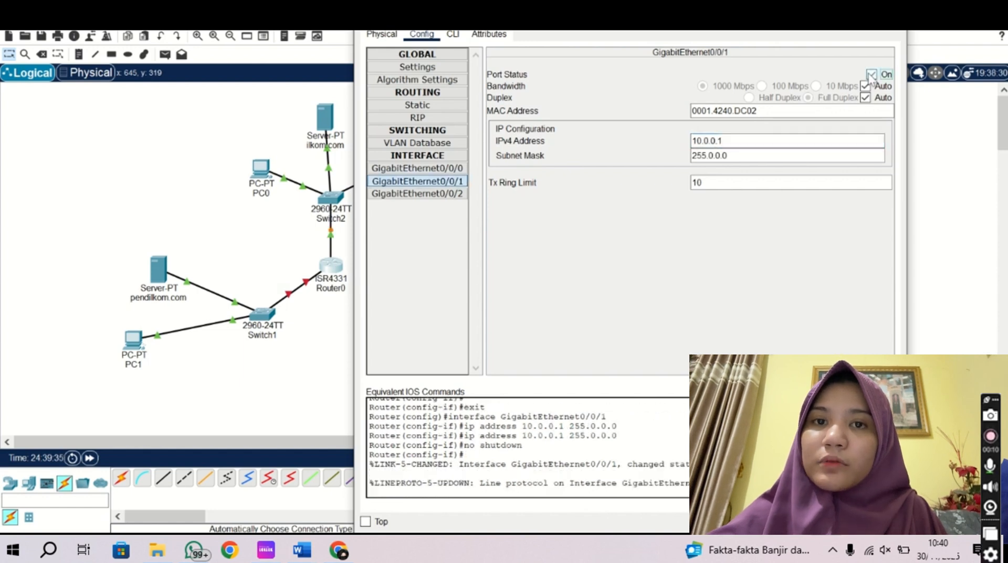
left_click(417, 168)
left_click(871, 74)
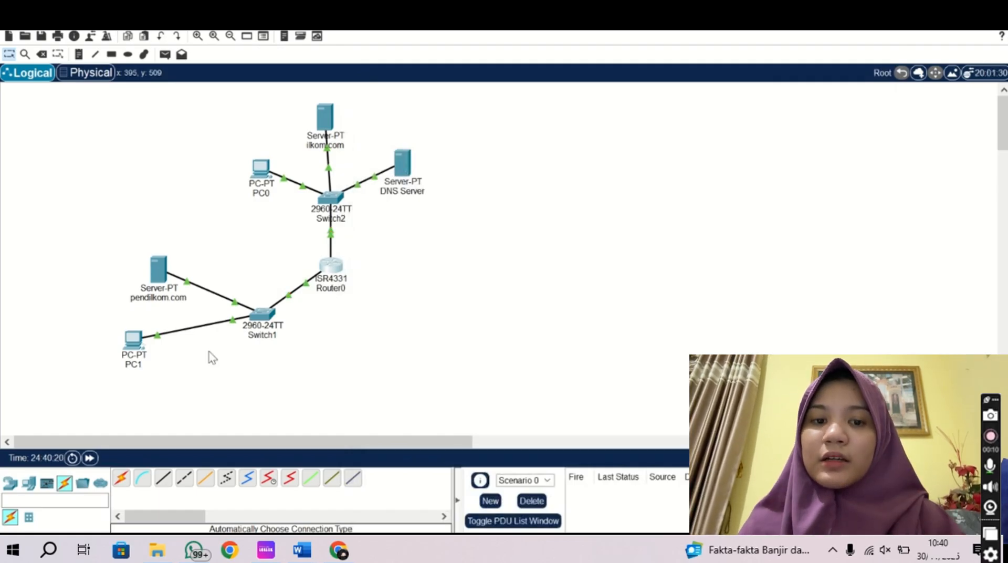
- Set the DNS Server's IPv4 default gateway to 10.0.0.1
left_click(402, 164)
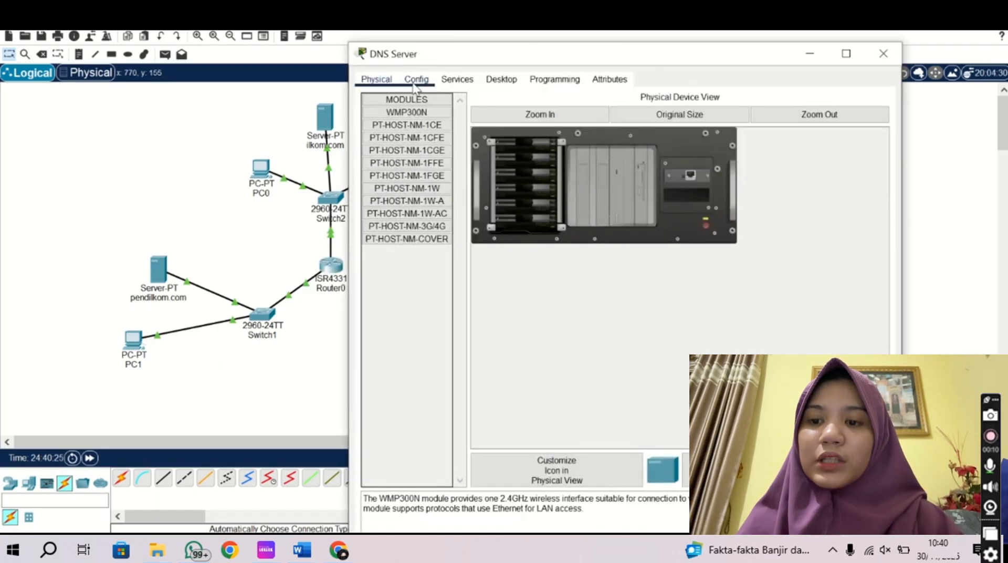
left_click(416, 79)
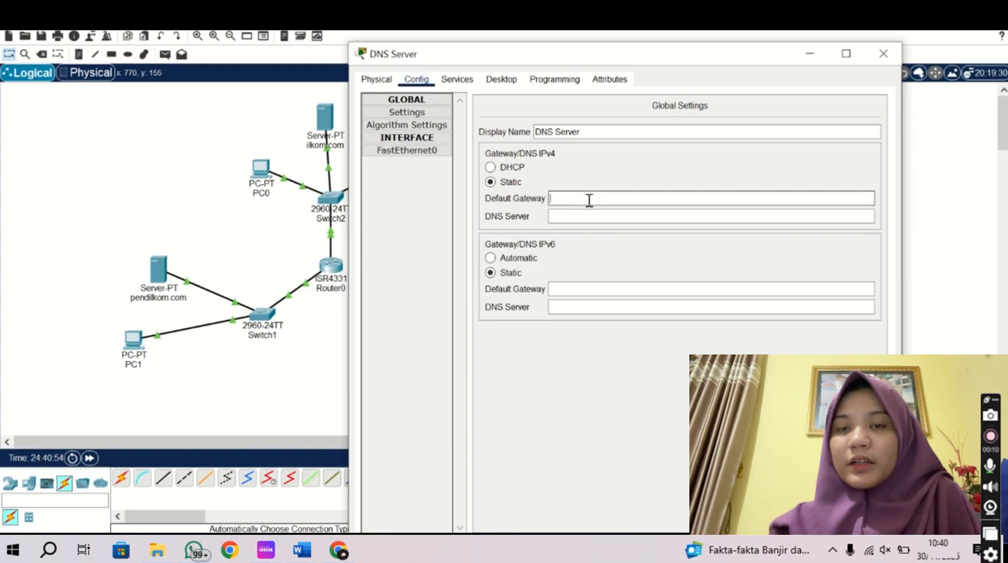
type("10.0.0.1")
- Assign IPv4 address 10.0.0.4 with subnet mask 255.0.0.0 to the DNS Server's FastEthernet0 interface
left_click(428, 151)
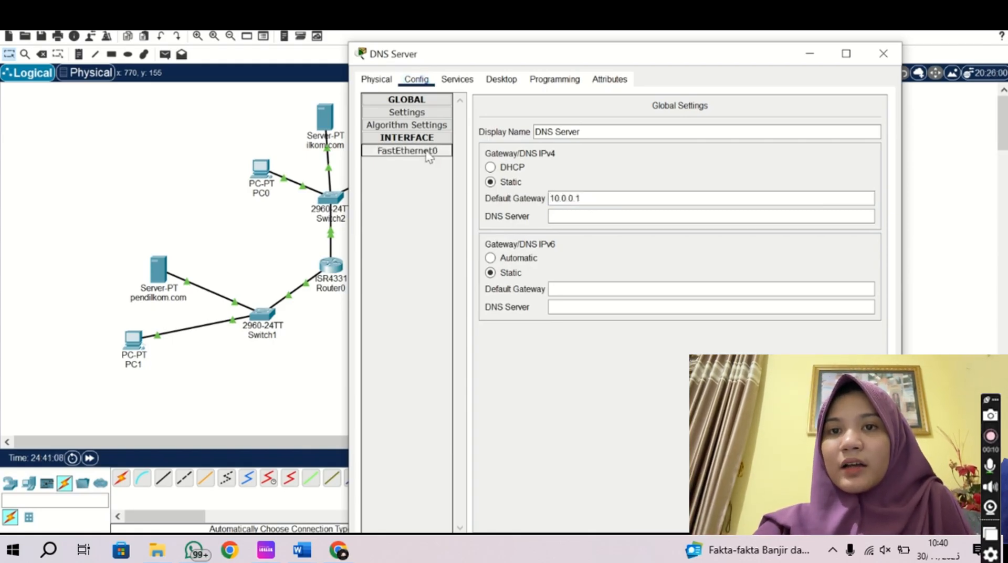
left_click(693, 207)
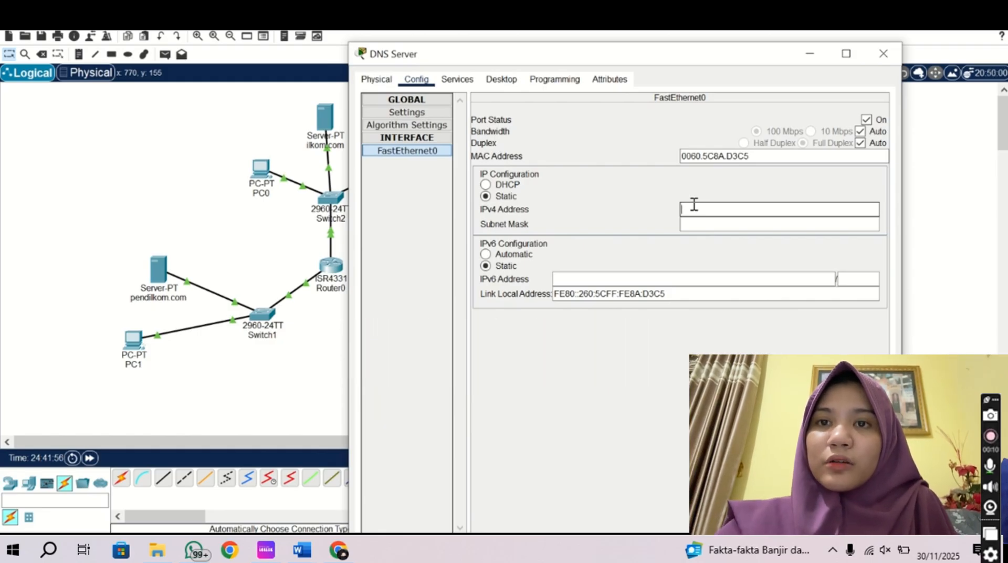
type("10")
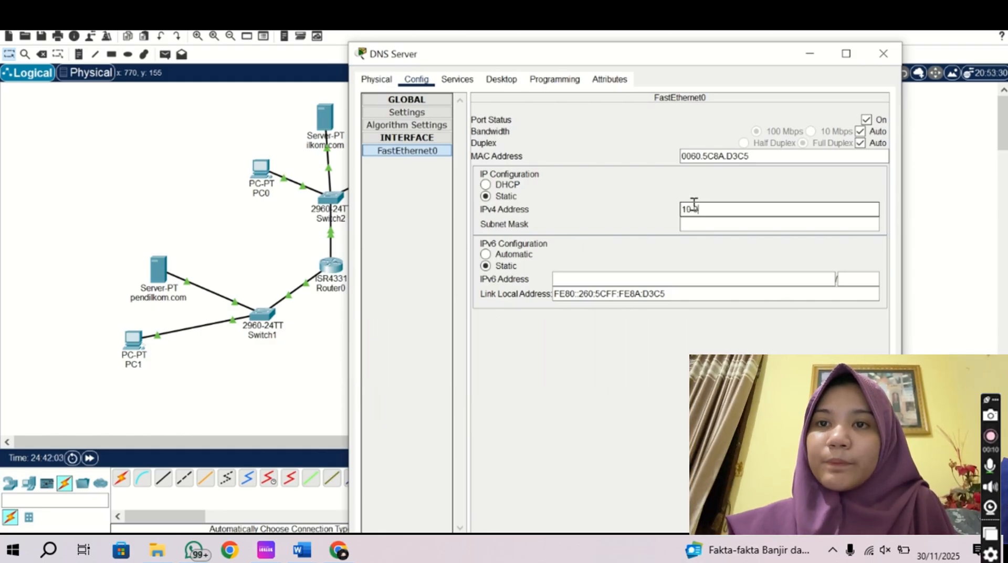
type(".0.0.4")
key("Tab")
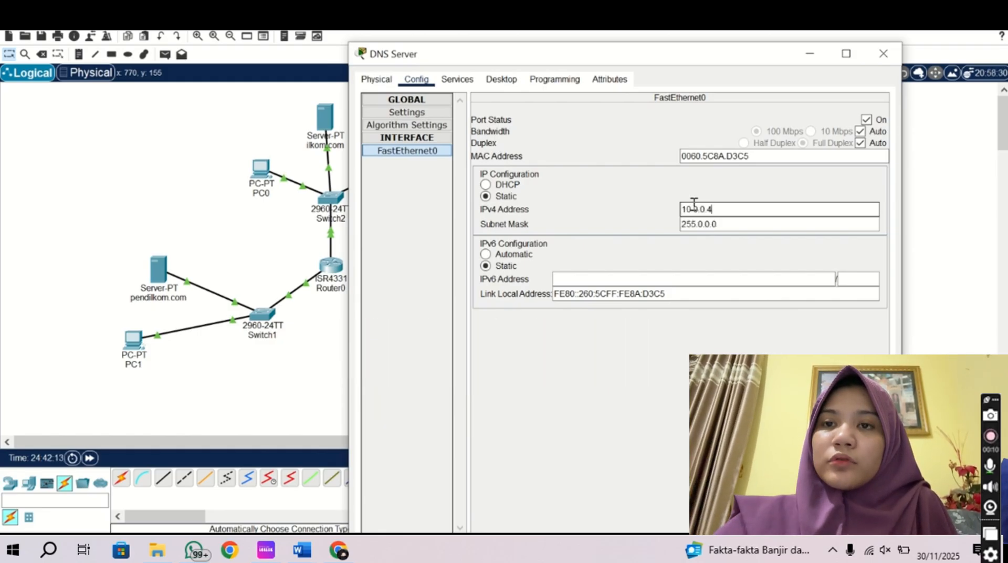
- Set the DNS Server's own IPv4 DNS server address to 10.0.0.4
left_click(418, 114)
left_click(561, 215)
type("10.0.0.4")
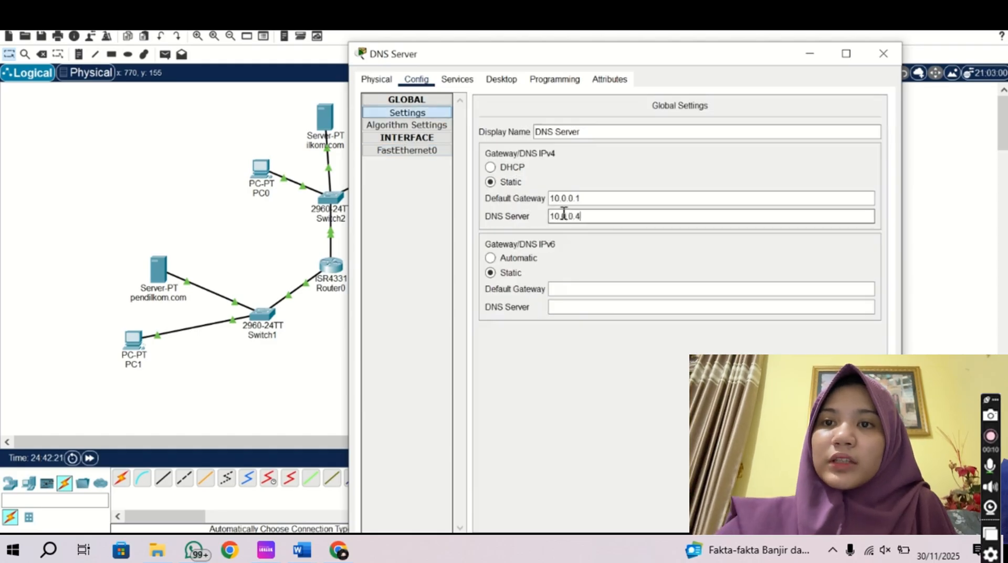
- Turn off the HTTP and HTTPS services on the DNS Server, view its DNS service and close the device window
left_click(456, 78)
left_click(572, 137)
left_click(801, 138)
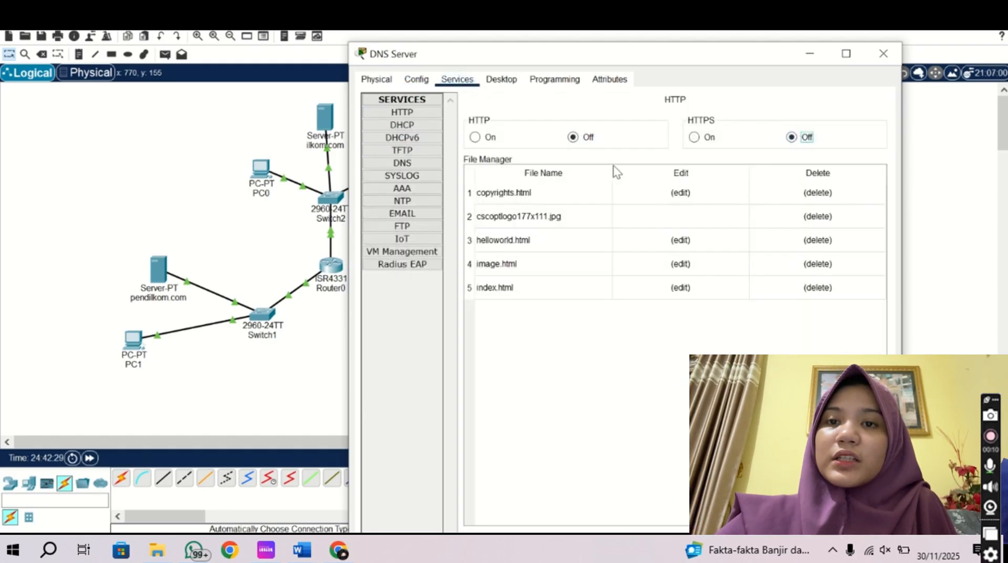
left_click(402, 162)
left_click(884, 53)
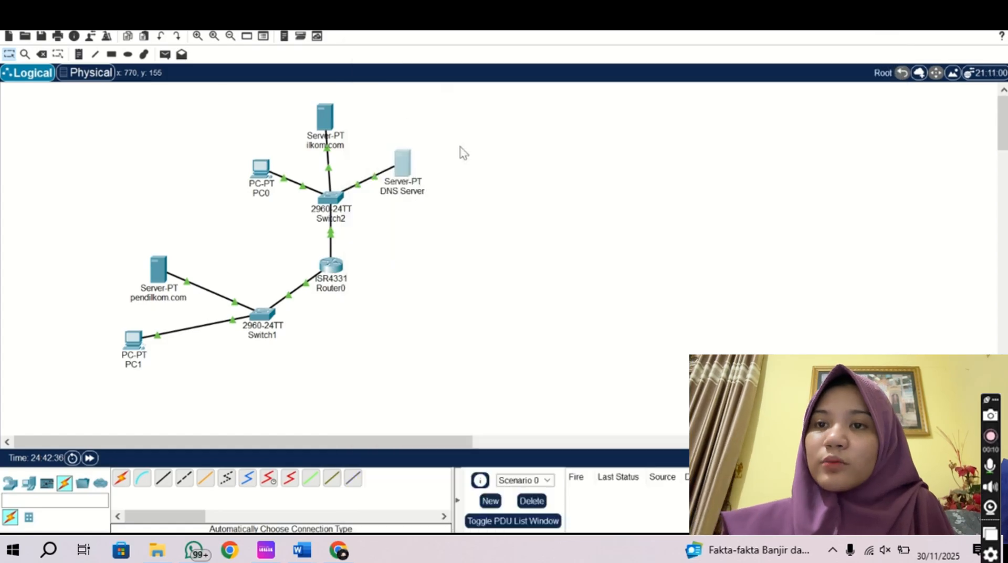
- Assign IPv4 address 10.0.0.4 to the ilkom.com server's FastEthernet0 interface
left_click(326, 118)
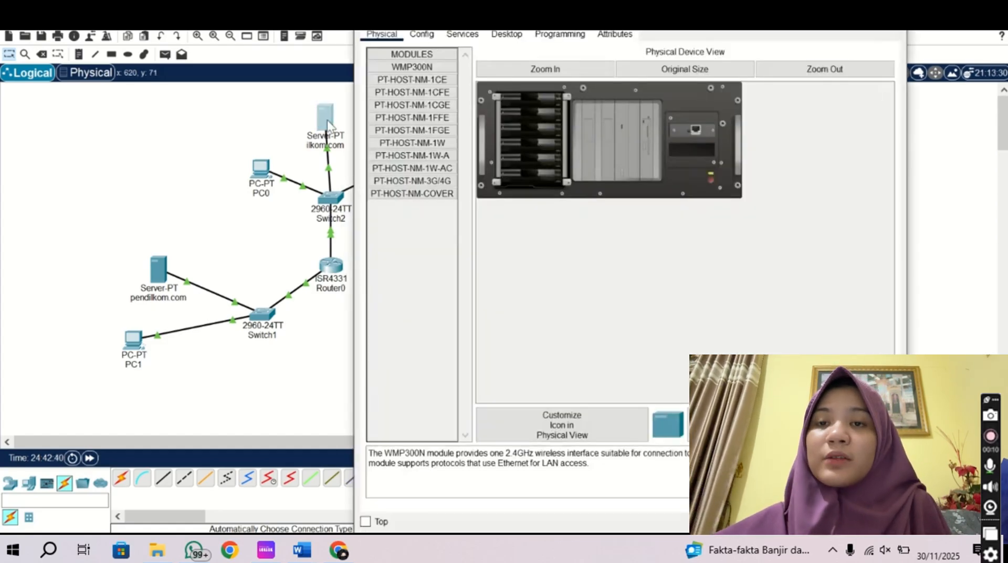
left_click(422, 34)
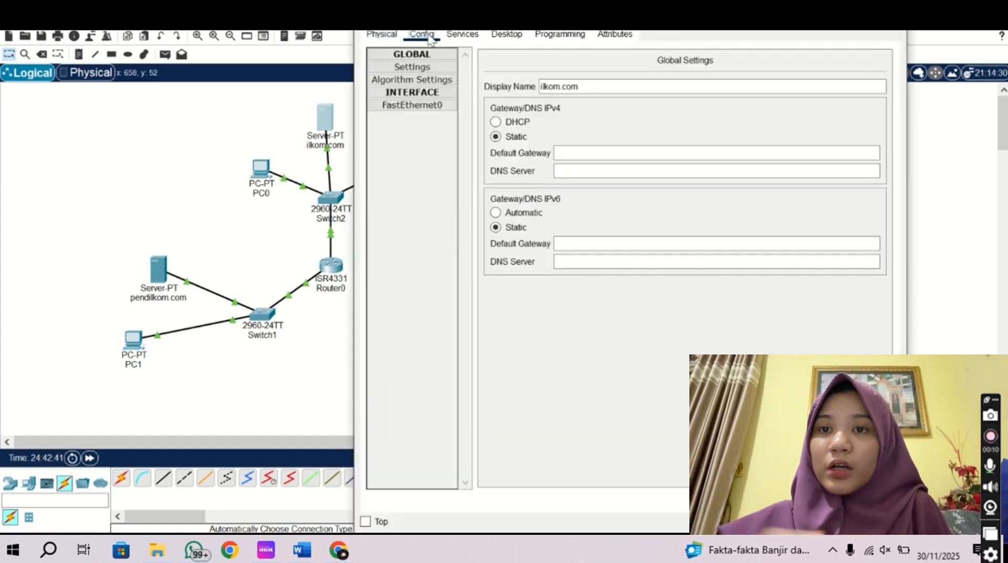
left_click(439, 105)
left_click(713, 163)
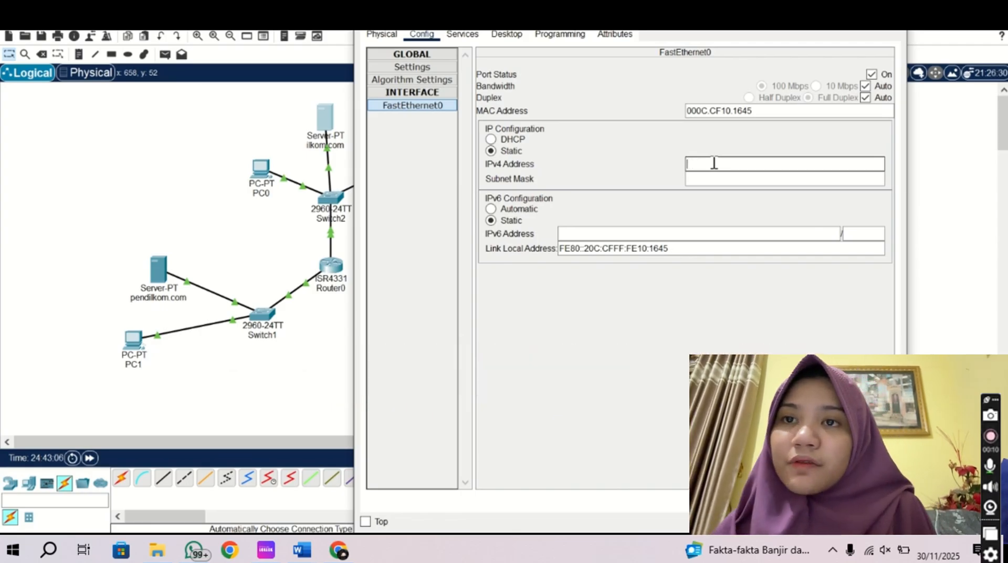
type("10.0.0.4")
key("Tab")
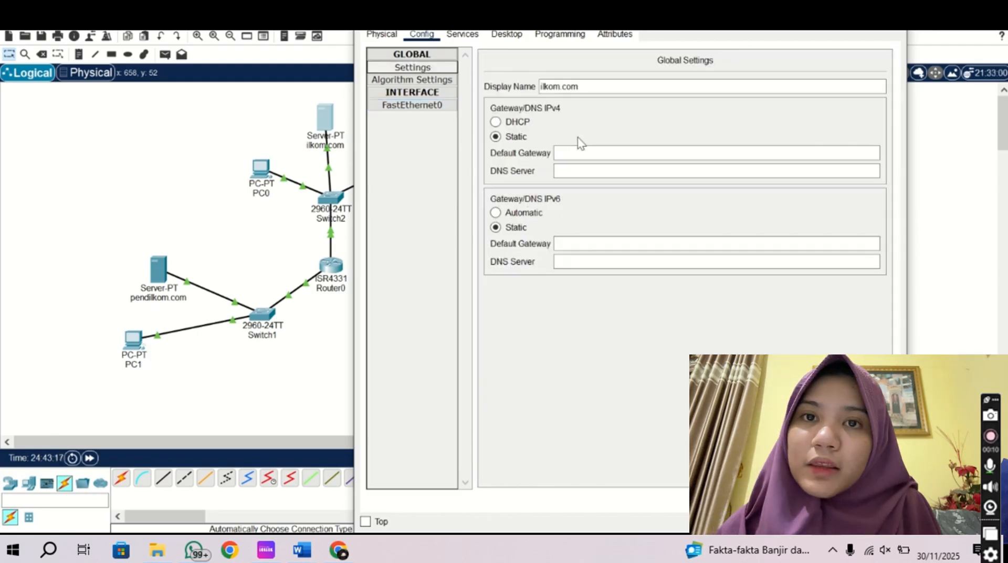
- Set the ilkom.com server's IPv4 default gateway to 10.0.0.1 and its DNS server to 10.0.0.4
left_click(583, 151)
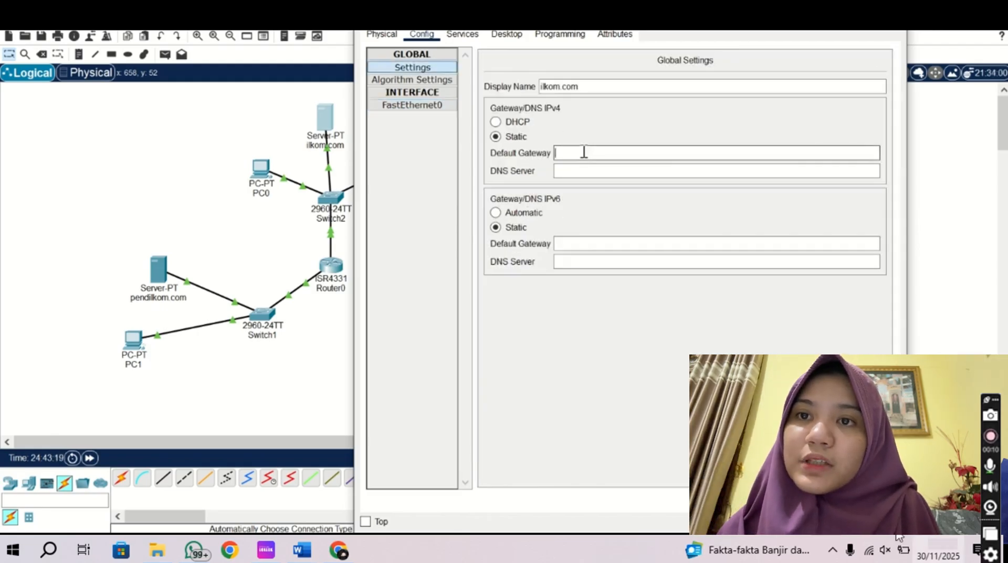
type("10.0.0.1")
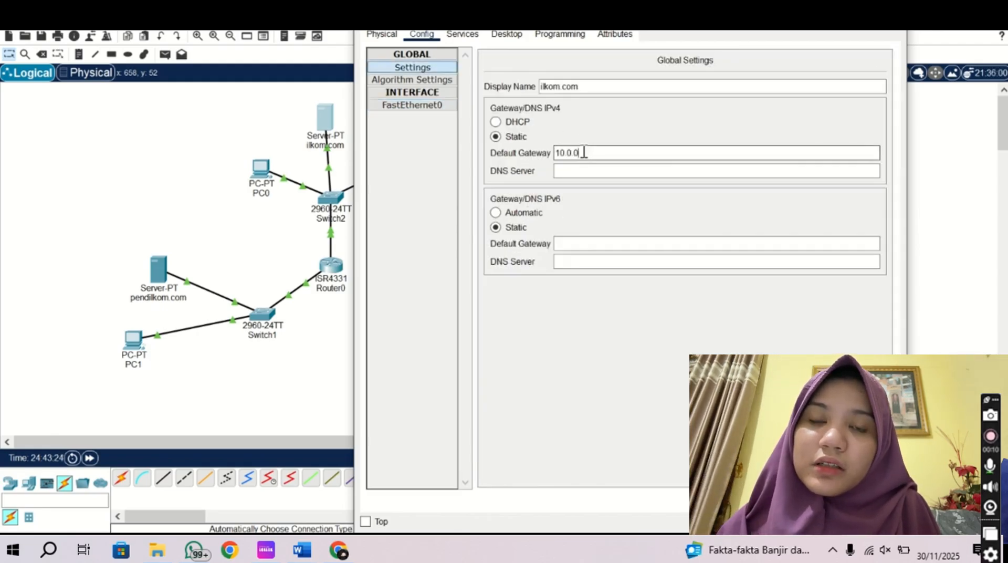
key("Tab")
type("10.0.0.4")
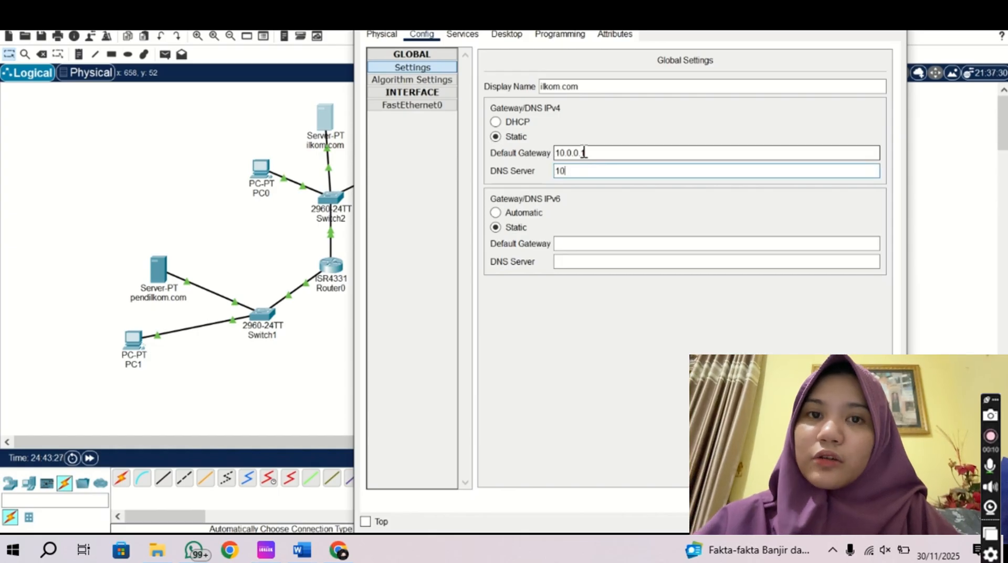
- Replace the welcome text in the ilkom.com server's index.html with "ILKOM COM BERHASIL DI AKSES" and save it over the existing file
left_click(464, 34)
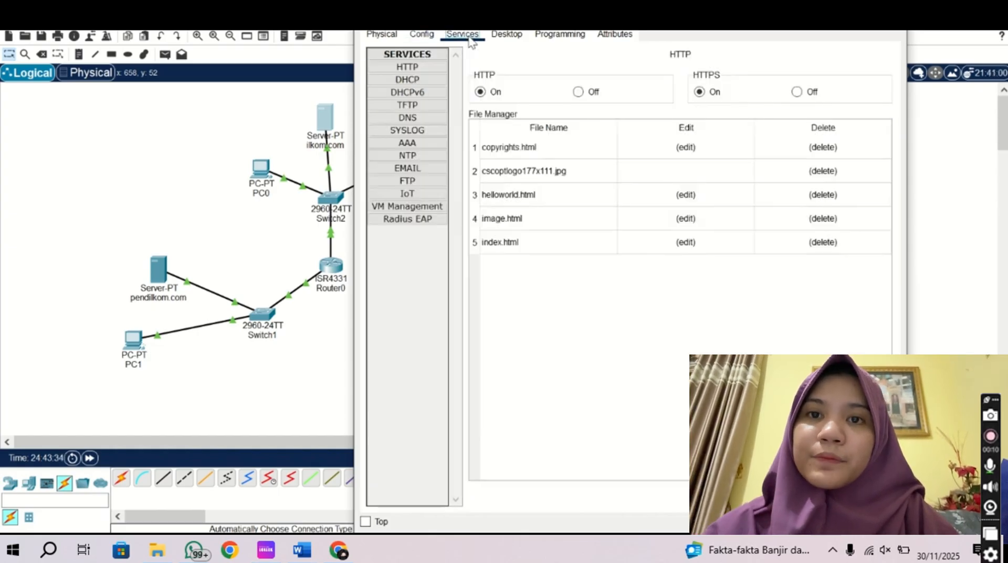
left_click(684, 243)
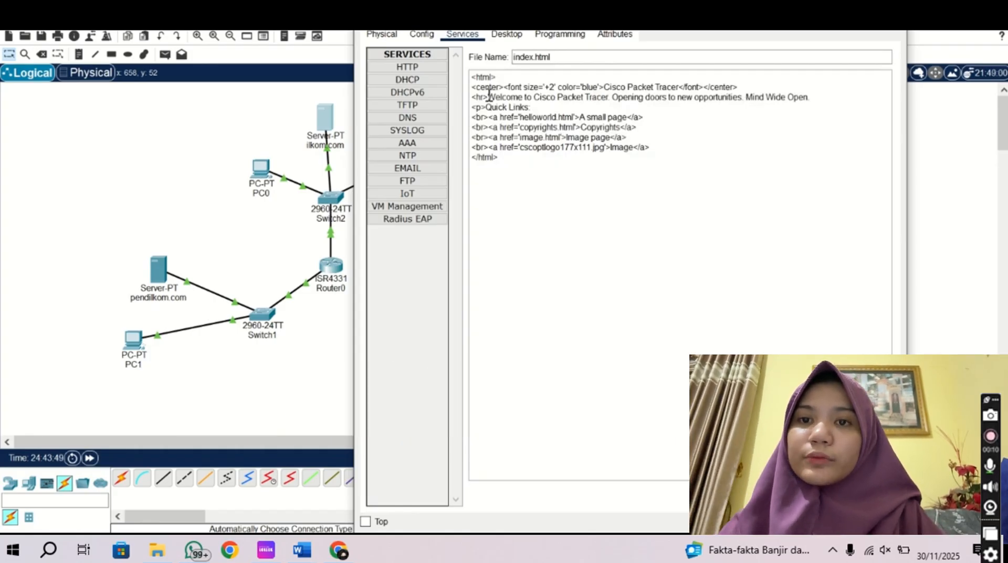
left_click_drag(488, 97, 817, 98)
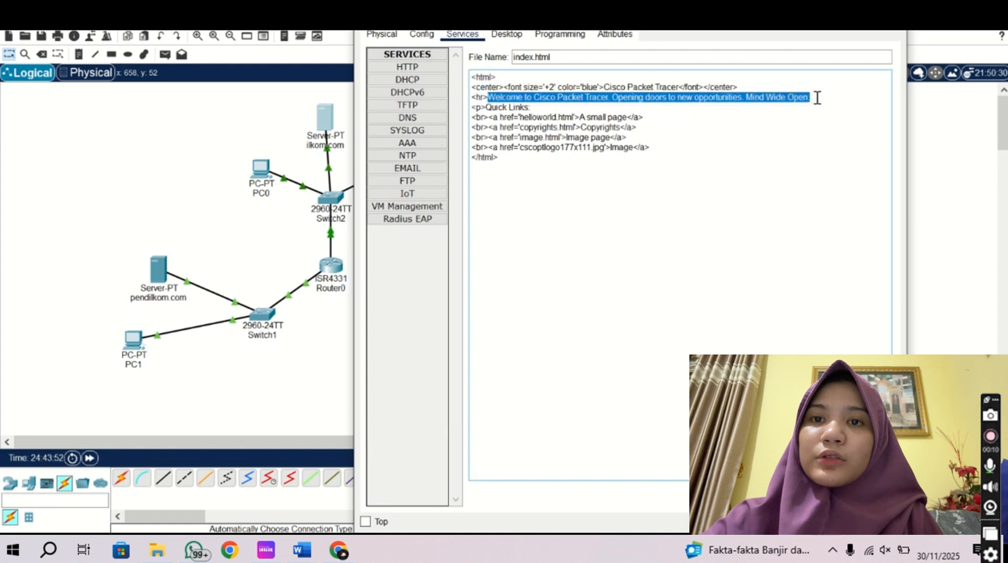
type("ILKOM COM BERHA")
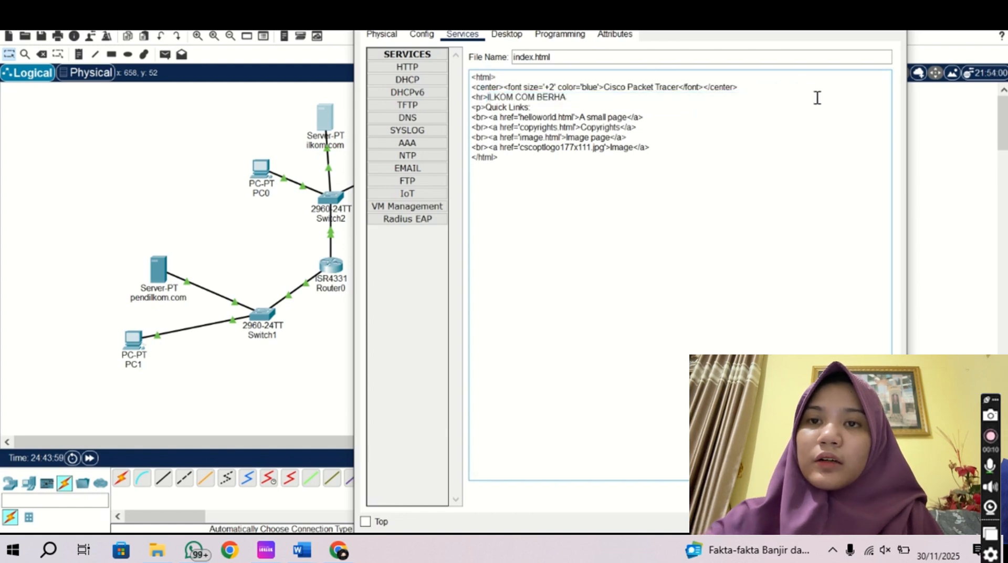
type("SIL DI AKSES")
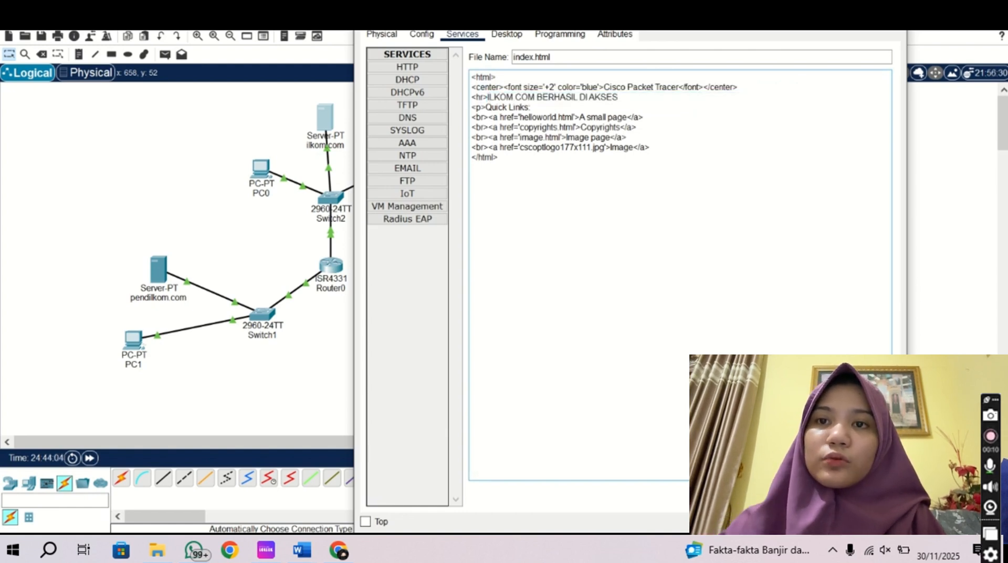
left_click(863, 495)
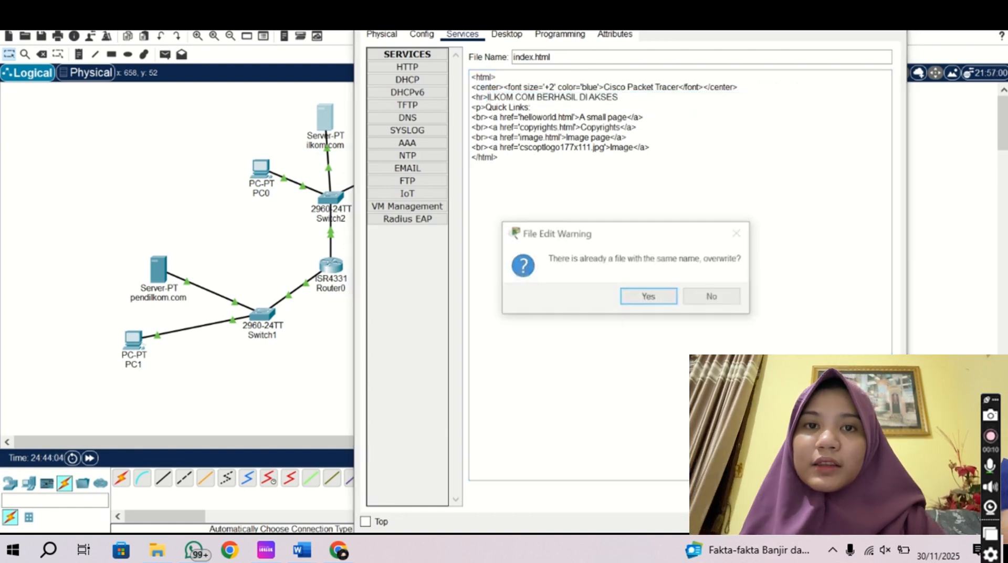
left_click(652, 297)
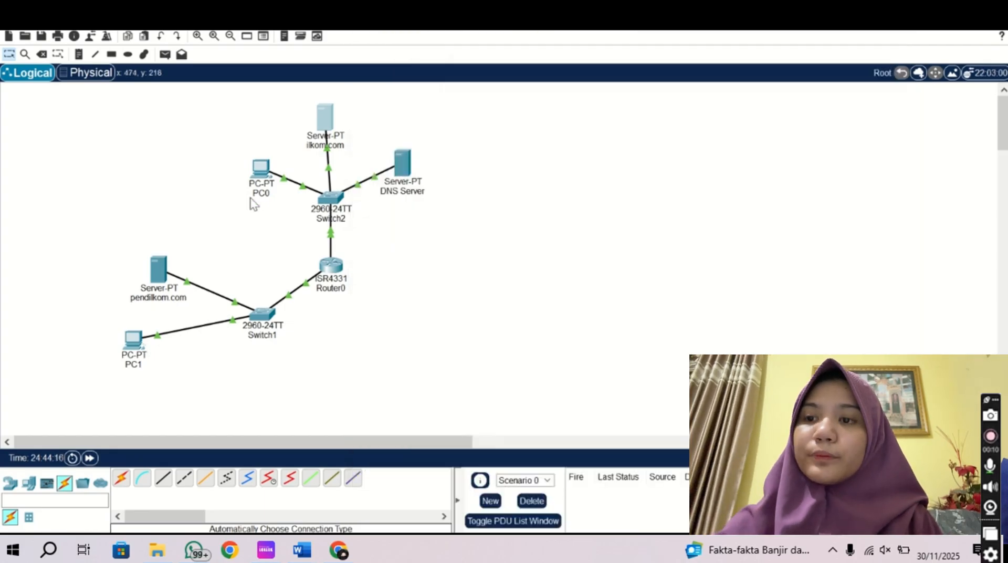
- Assign IPv4 address 10.0.0.2 with subnet mask 255.0.0.0 to PC0's FastEthernet0 interface
left_click(259, 179)
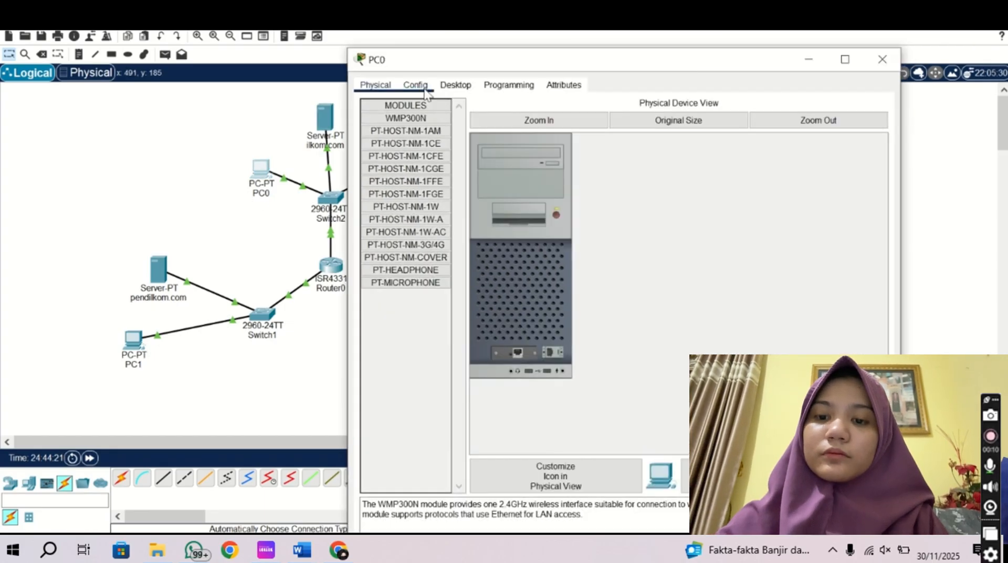
left_click(415, 85)
left_click(406, 155)
left_click(710, 215)
type("1")
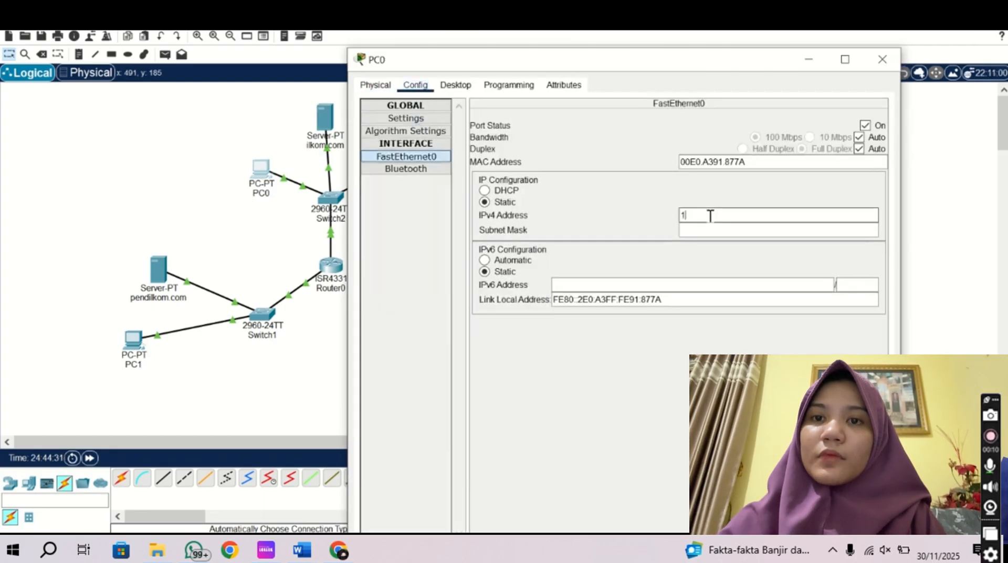
type("0.0.0.2")
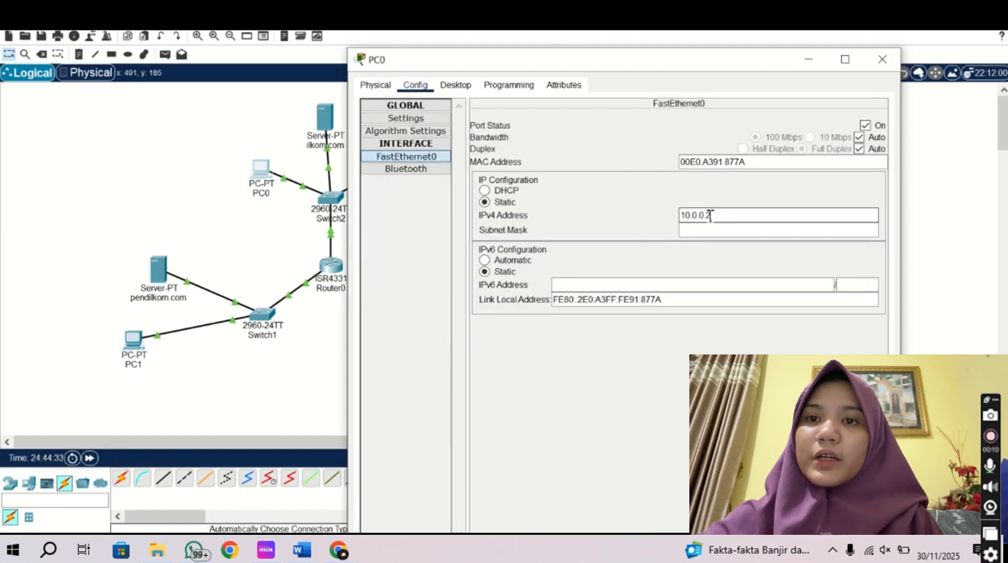
left_click(777, 230)
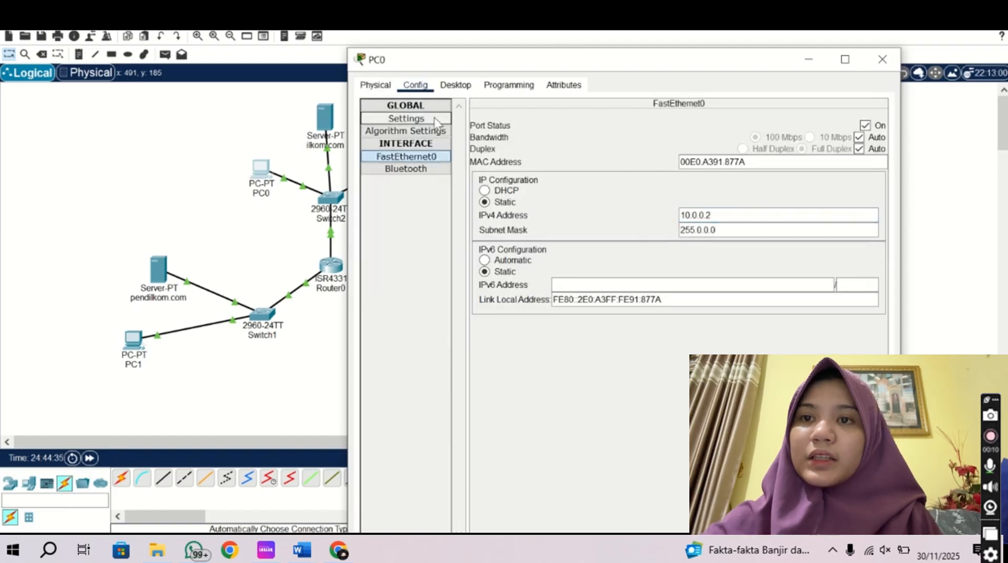
- Set PC0's IPv4 default gateway to 10.0.0.1 and fill in its IPv4 DNS server address
left_click(435, 120)
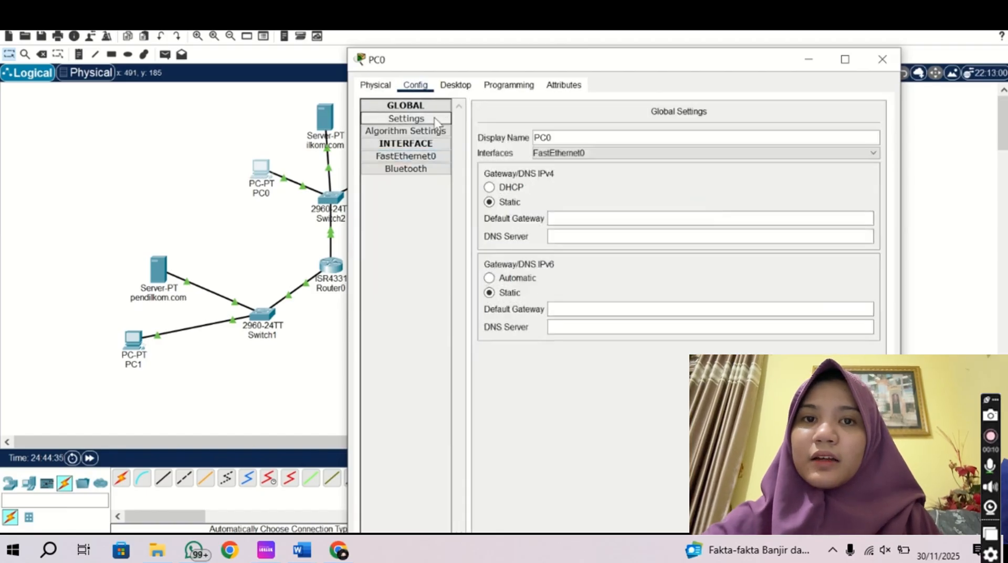
left_click(568, 218)
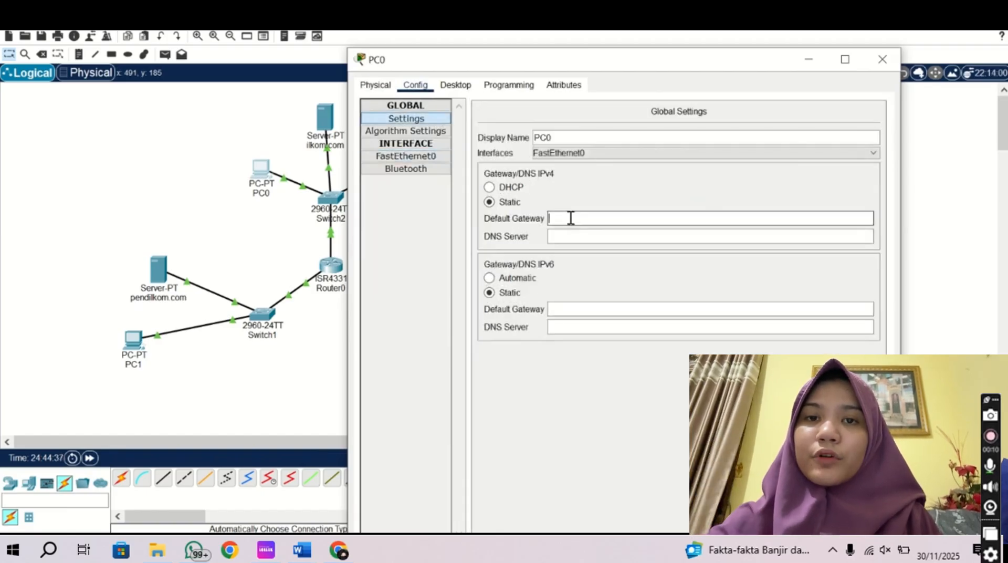
type("10.0.0.1")
left_click(576, 235)
type("10.0.0.1")
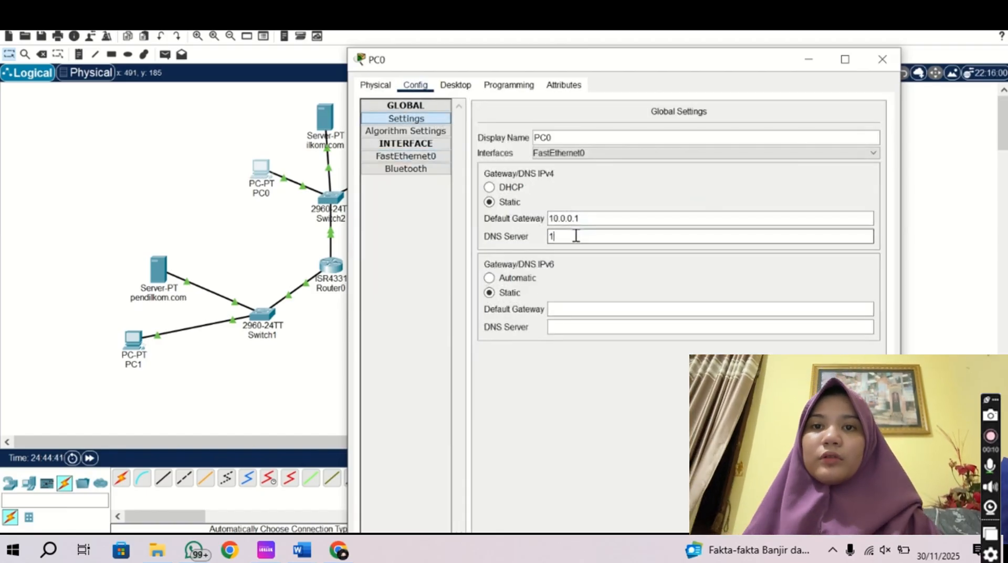
left_click(882, 59)
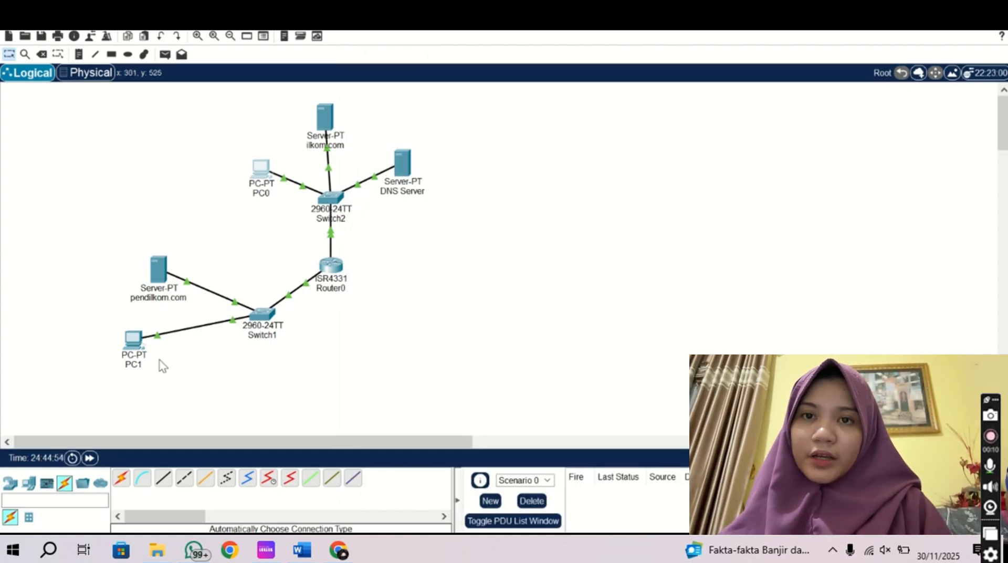
- Assign IPv4 address 192.168.1.1 with the default subnet mask to PC1's FastEthernet0 interface
left_click(135, 344)
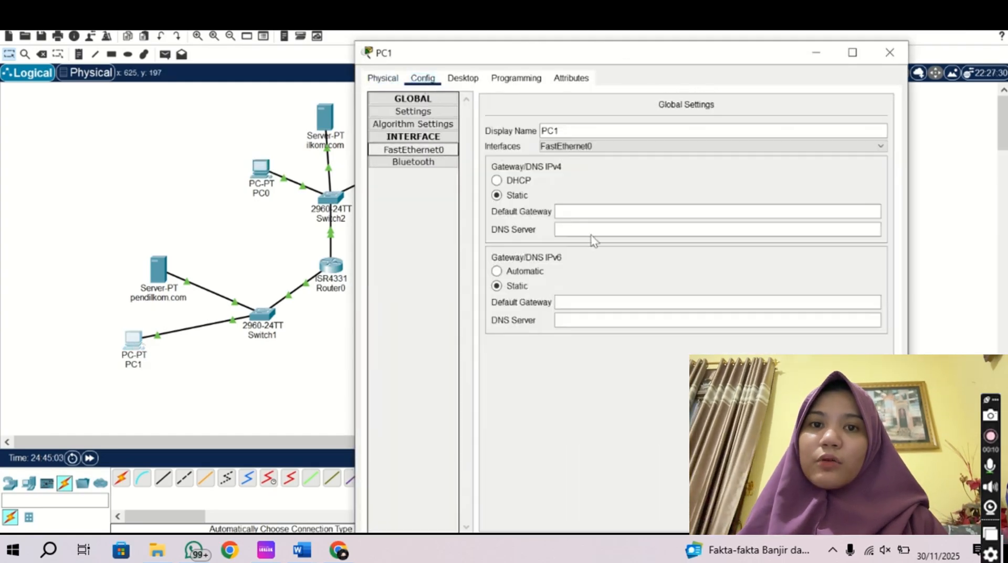
left_click(715, 206)
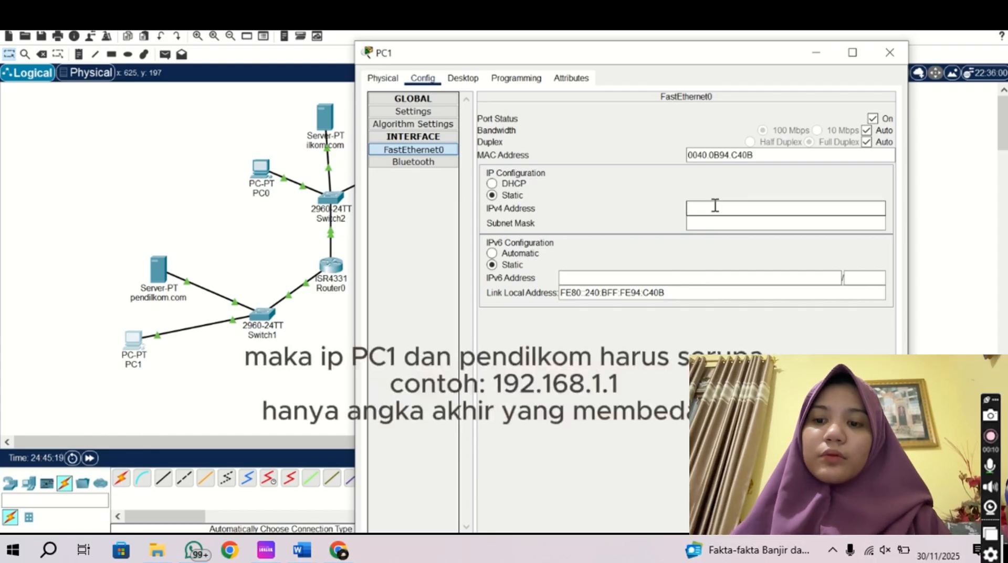
type("192.168.1.1")
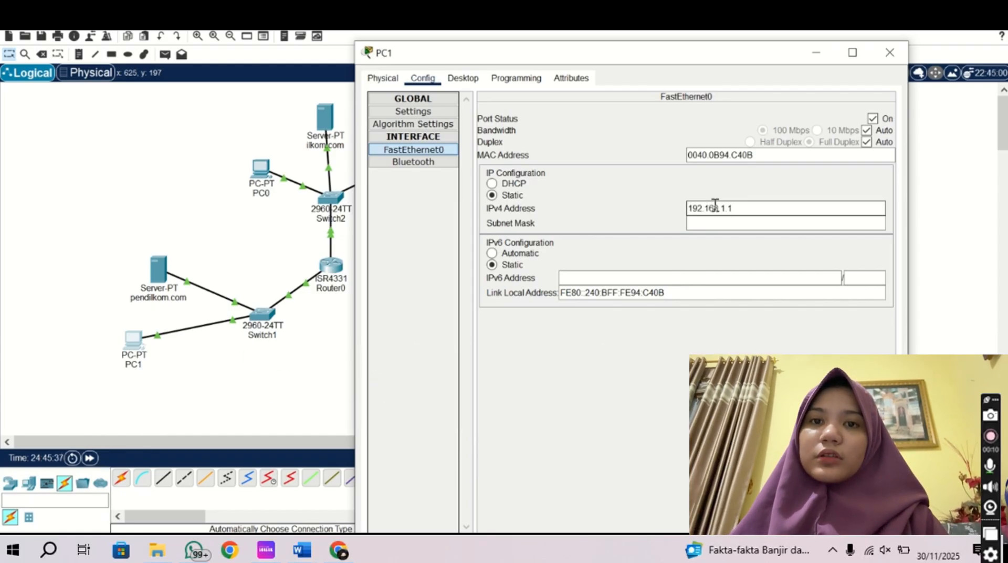
key("Tab")
- Set PC1's IPv4 default gateway to 192.168.1.200 and its DNS server to 10.0.0.4
left_click(441, 113)
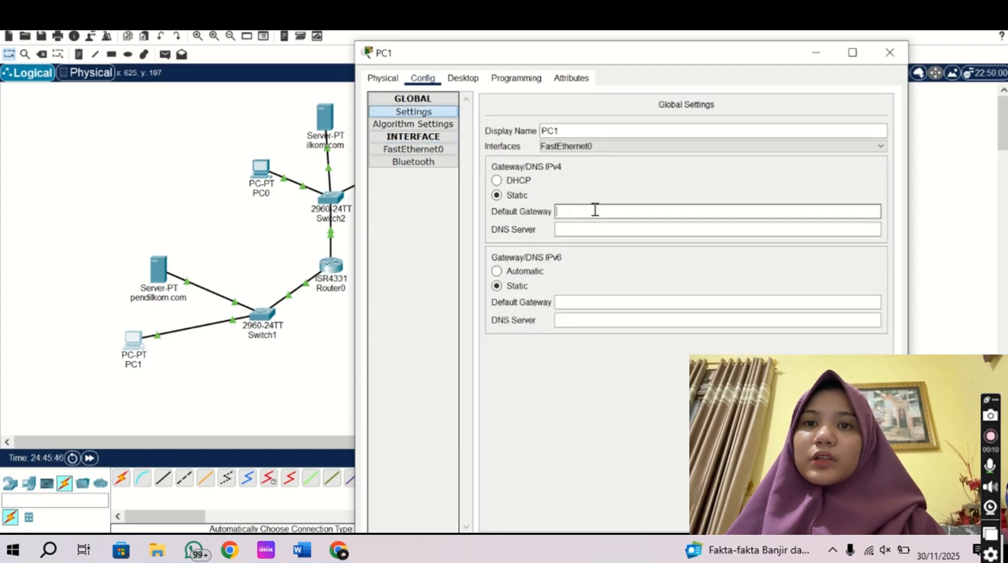
type("192.168.1.200")
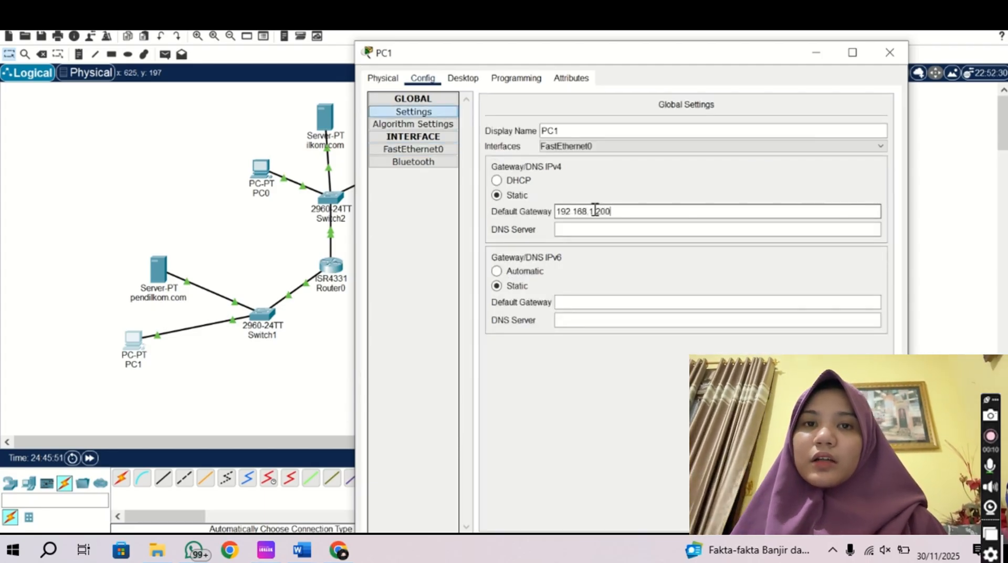
key("Tab")
type("10.0.0.4")
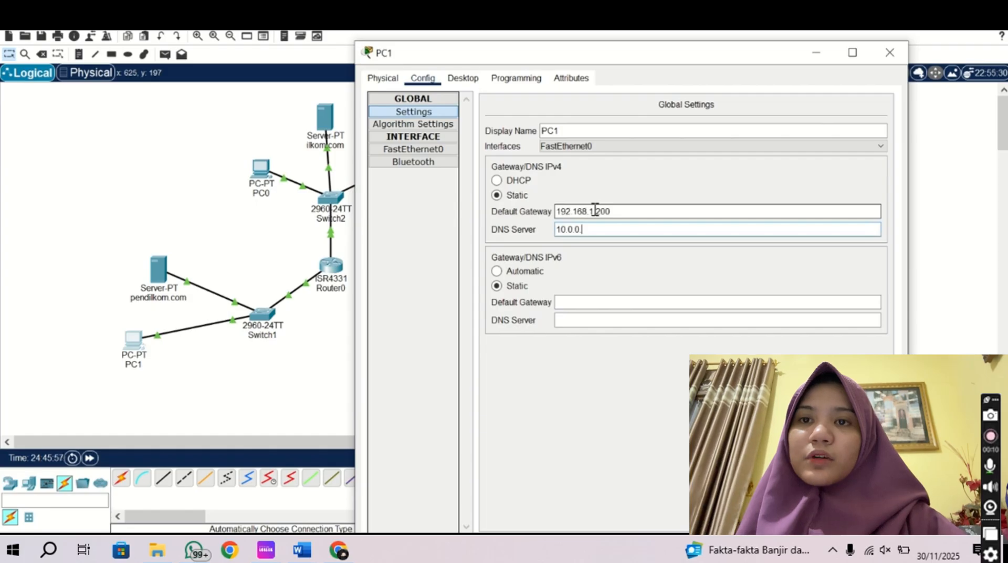
left_click(889, 53)
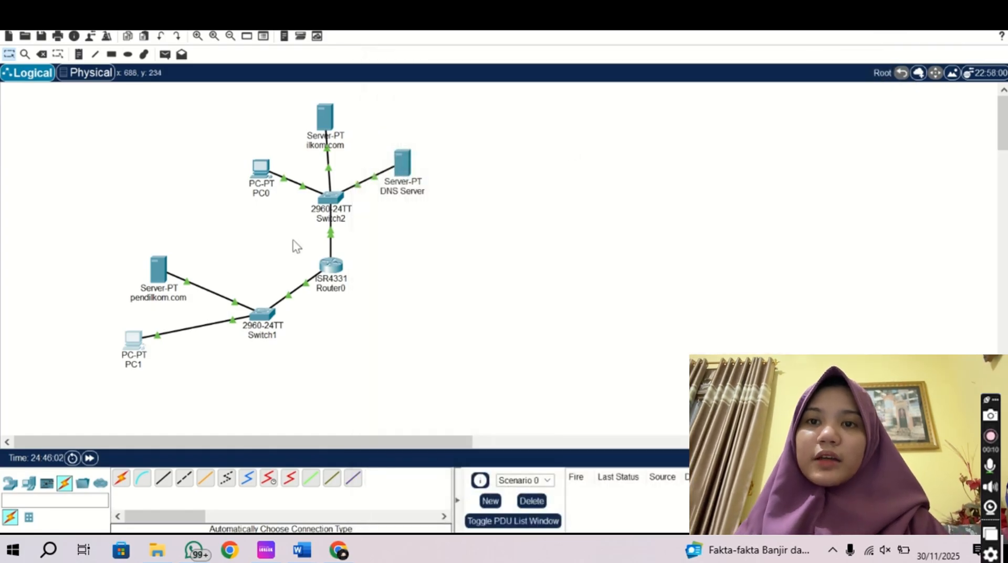
- Assign IPv4 address 192.168.1.2 to the pendilkom.com server's FastEthernet0 interface
left_click(158, 279)
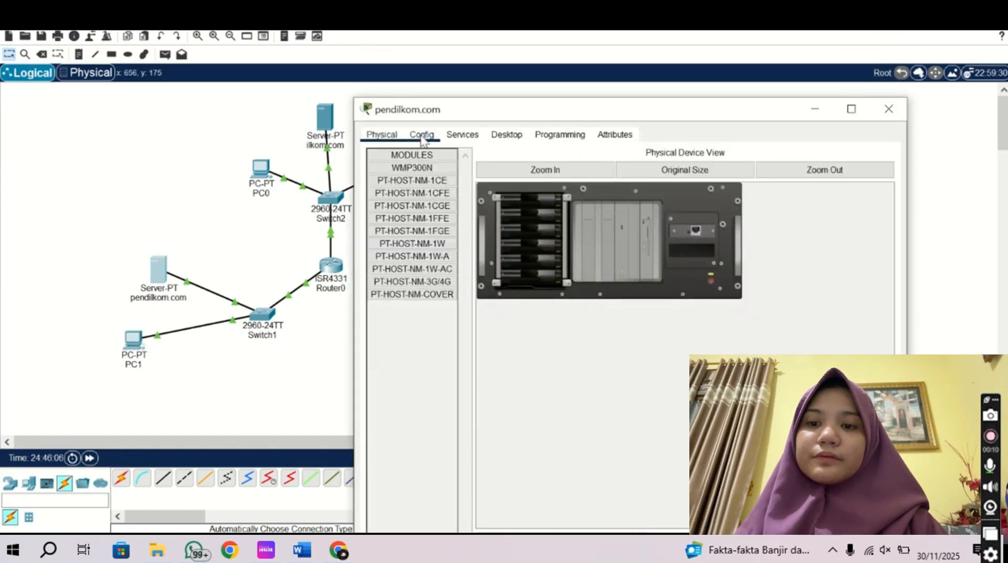
left_click(422, 134)
left_click(412, 206)
left_click(715, 264)
type("192.168.1.2")
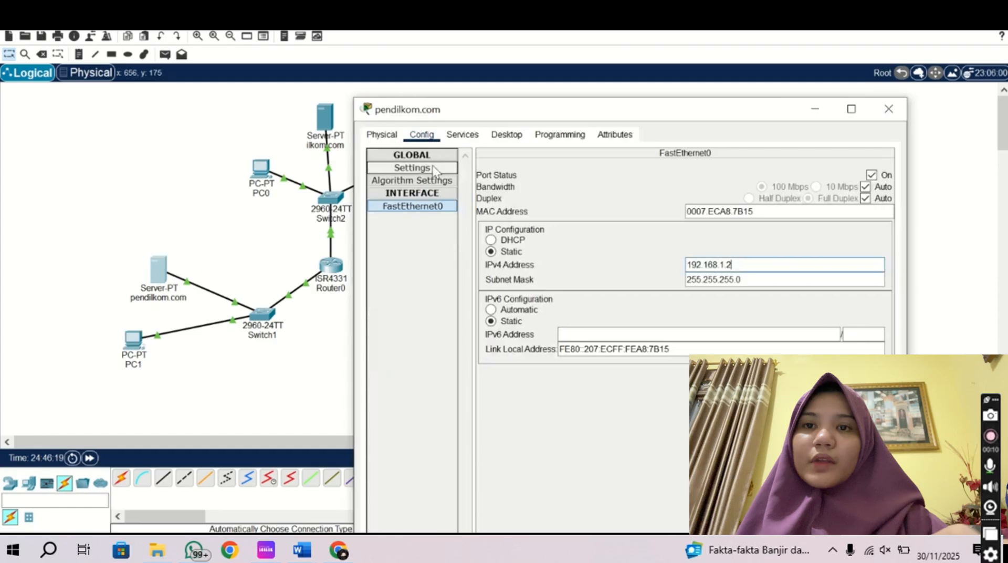
- Set the pendilkom.com server's IPv4 default gateway to 192.168.1.200 and its DNS server to 10.0.0.4
left_click(413, 168)
left_click(575, 253)
type("192.168.1.200")
key("Tab")
type("10.0.0.4")
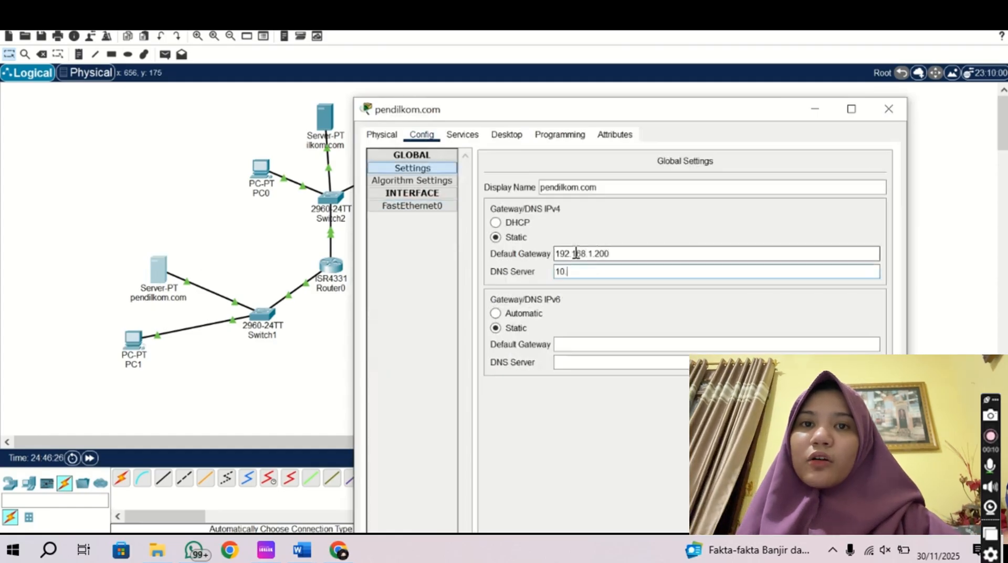
- Replace the welcome text in the pendilkom.com server's index.html with "PENDILKOM.COM BERHASIL DI AKSES" and save it over the existing file
left_click(465, 138)
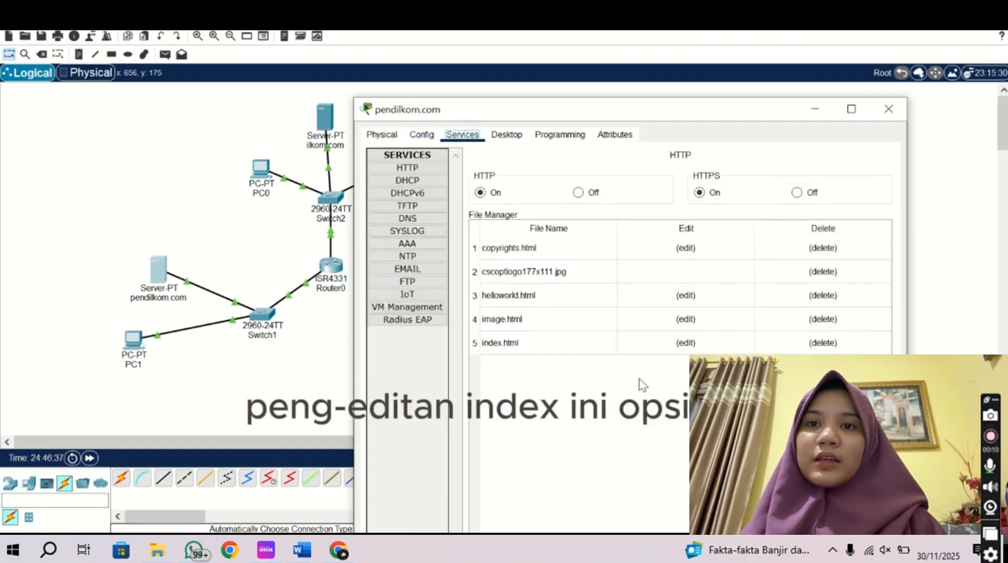
left_click(685, 342)
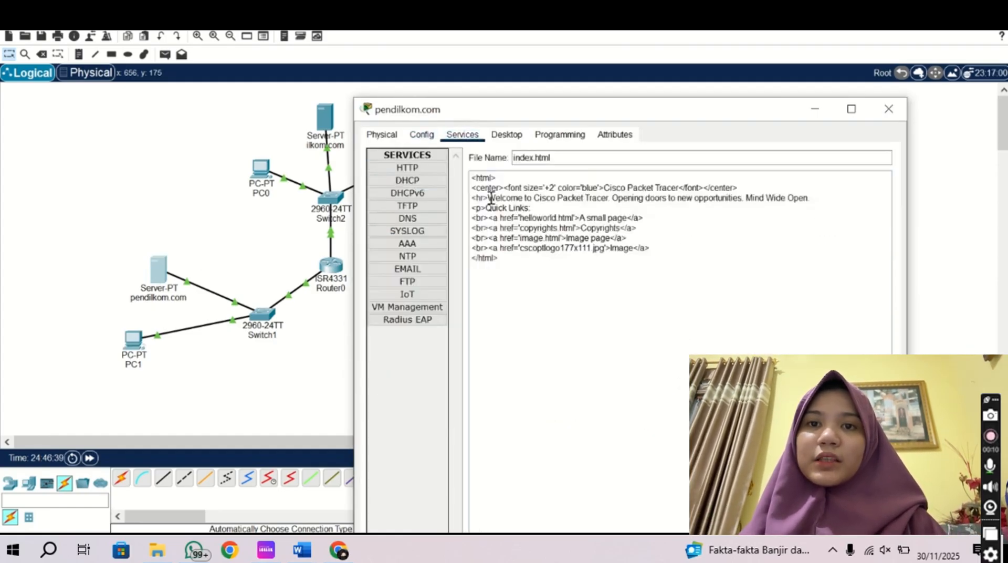
left_click_drag(488, 197, 812, 197)
type("PENDILKOM.COM BERHASIL DI AKSES")
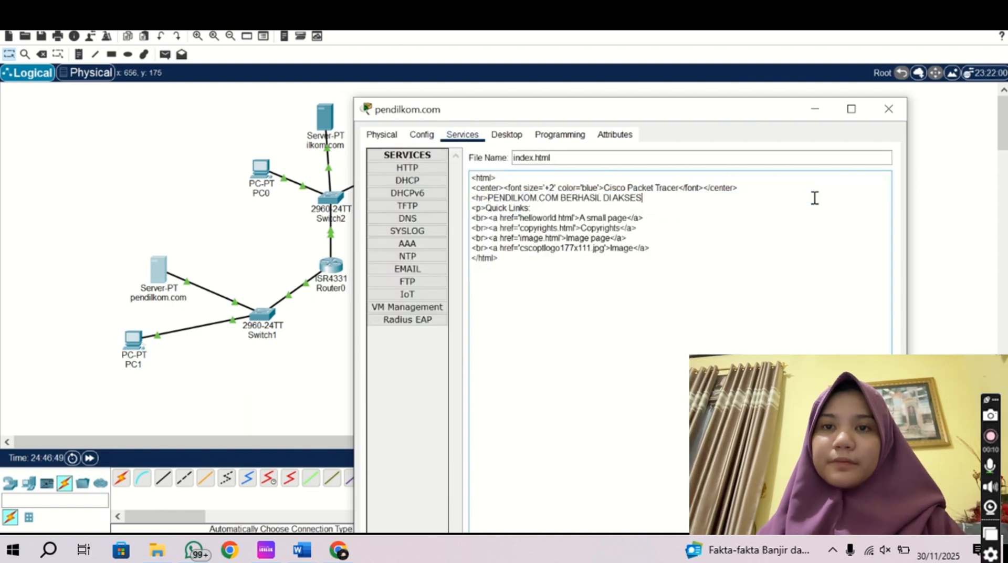
left_click_drag(734, 109, 702, 79)
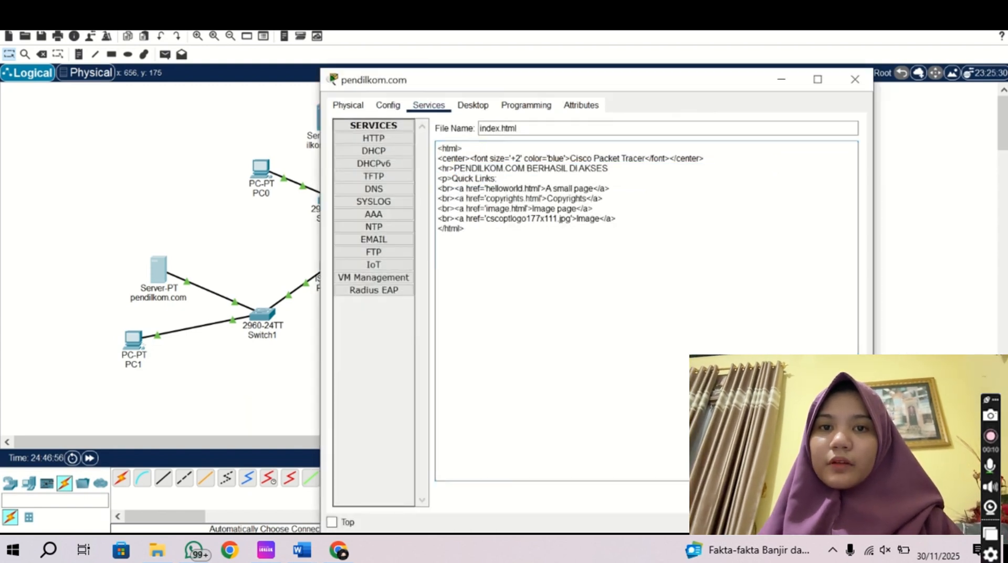
left_click(832, 495)
left_click(623, 334)
left_click(854, 79)
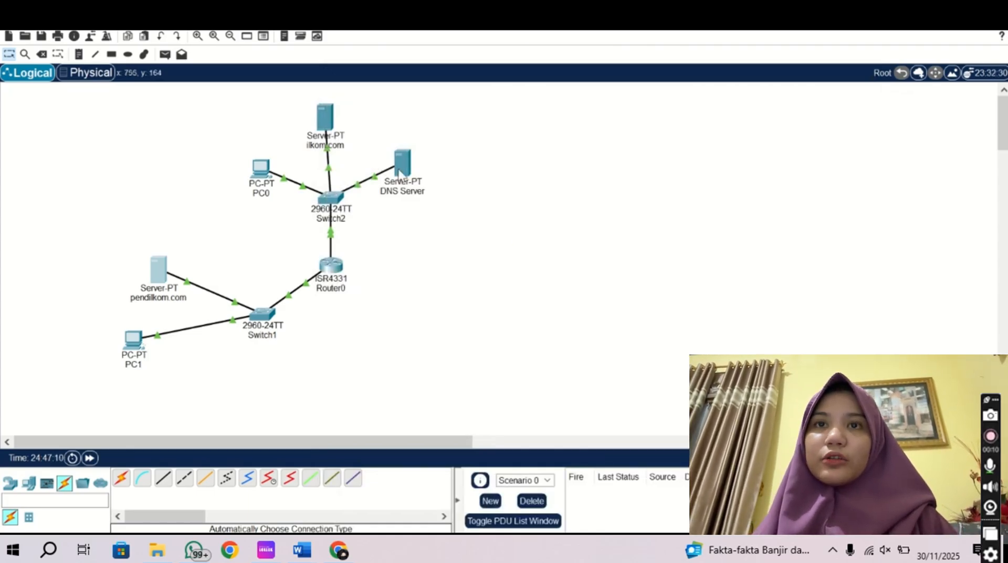
- Turn on the DNS service on the DNS Server and add an A record mapping ilkom.com to 10.0.0.3
mouse_move(397, 168)
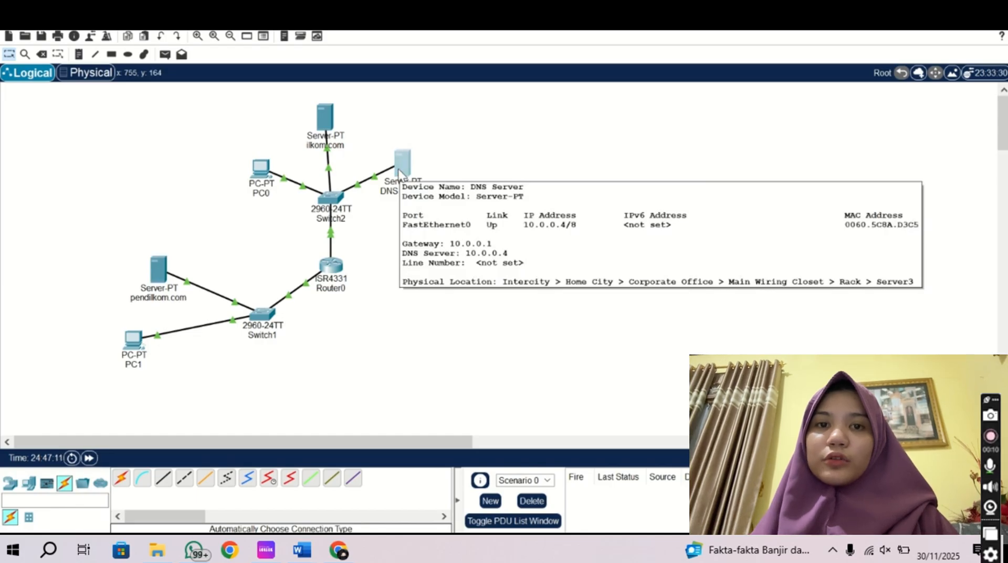
left_click(398, 168)
left_click(408, 117)
left_click(616, 76)
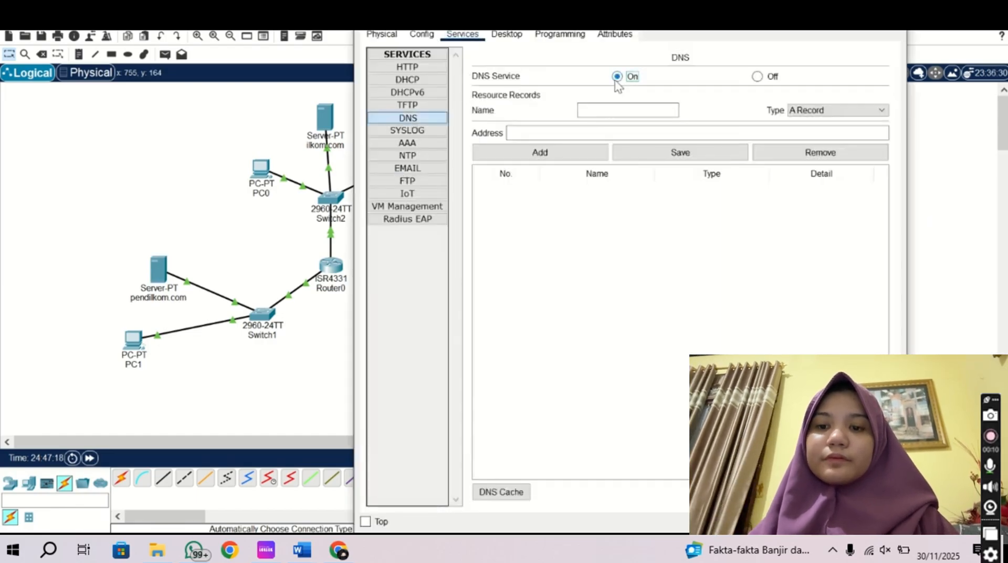
left_click(611, 111)
type("ilkom.com")
key("Tab")
type("10.0.0")
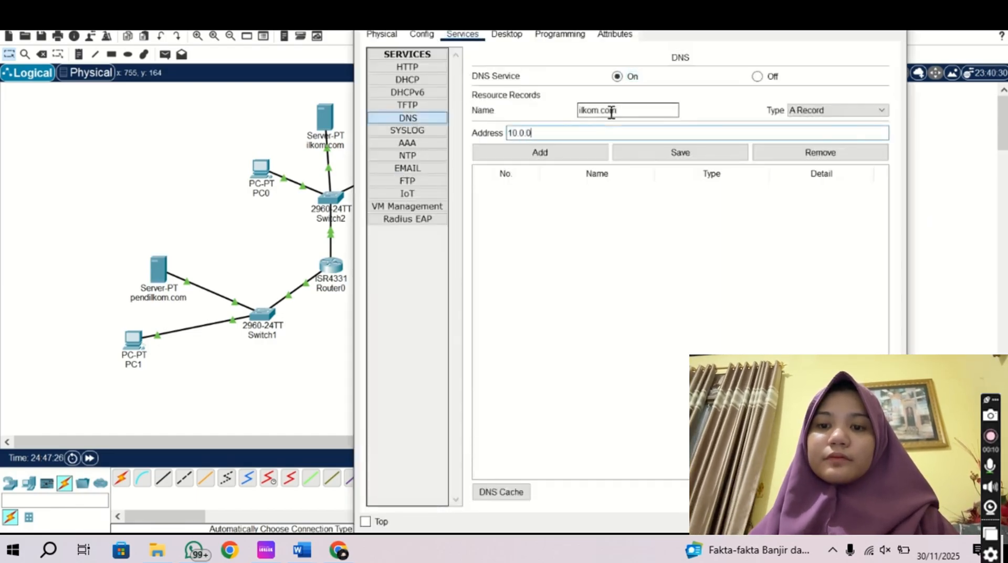
type(".3")
left_click(601, 152)
- Add a DNS A record mapping pendilkom.com to 192.168.1.2 on the DNS Server
left_click(605, 111)
type("pendilkom.com")
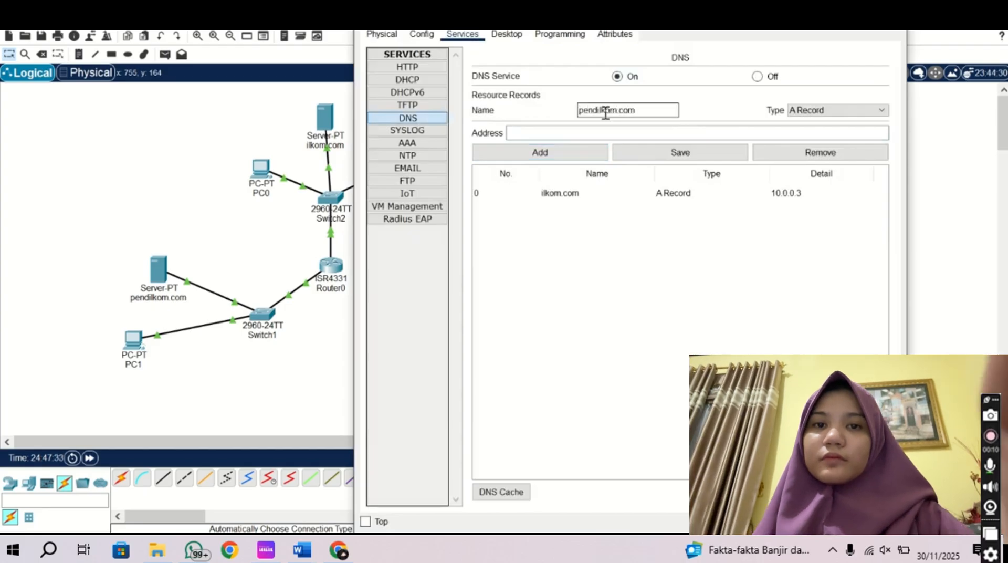
key("Tab")
type("192.168.1.2")
left_click(563, 153)
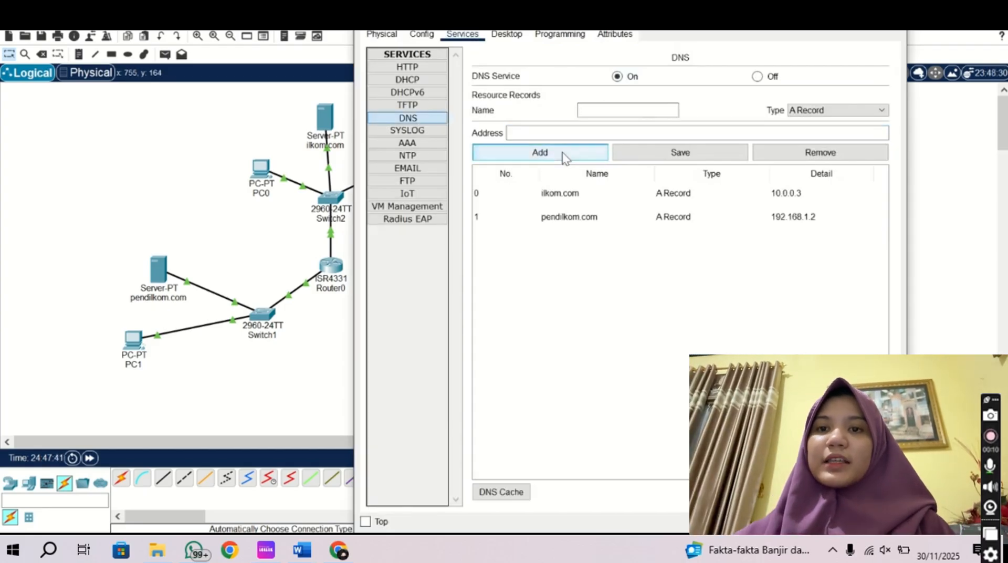
- Check the assignment's tasks in Chrome and ping PC1 at 192.168.1.1 from PC0's command prompt in Packet Tracer
left_click(856, 89)
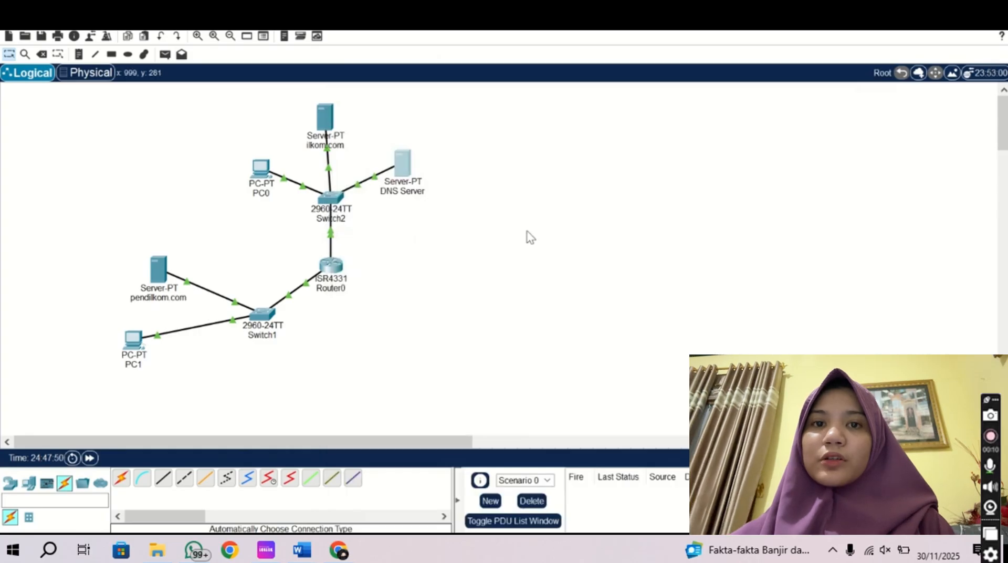
left_click(339, 549)
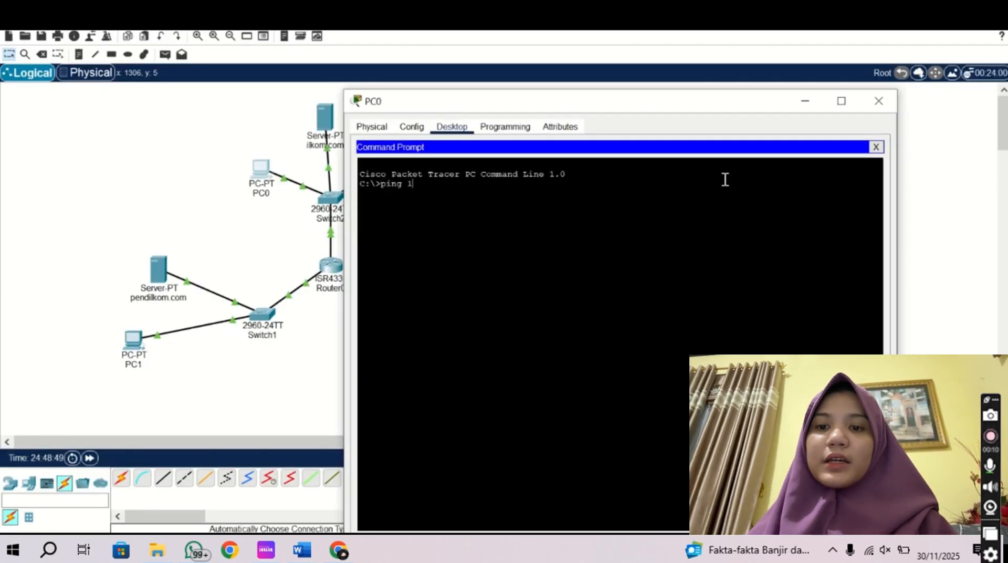
type("92.168.")
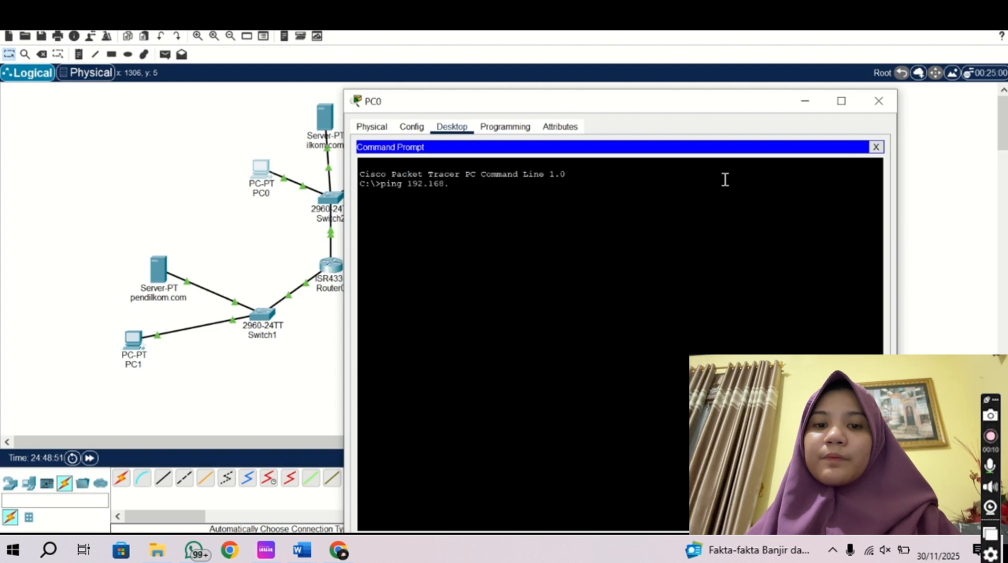
type("1.1")
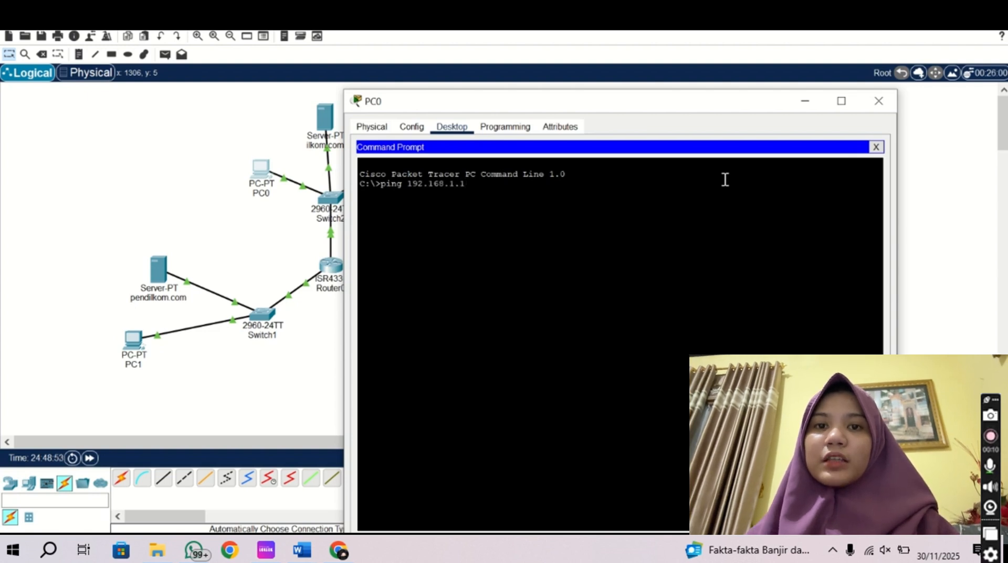
key("Return")
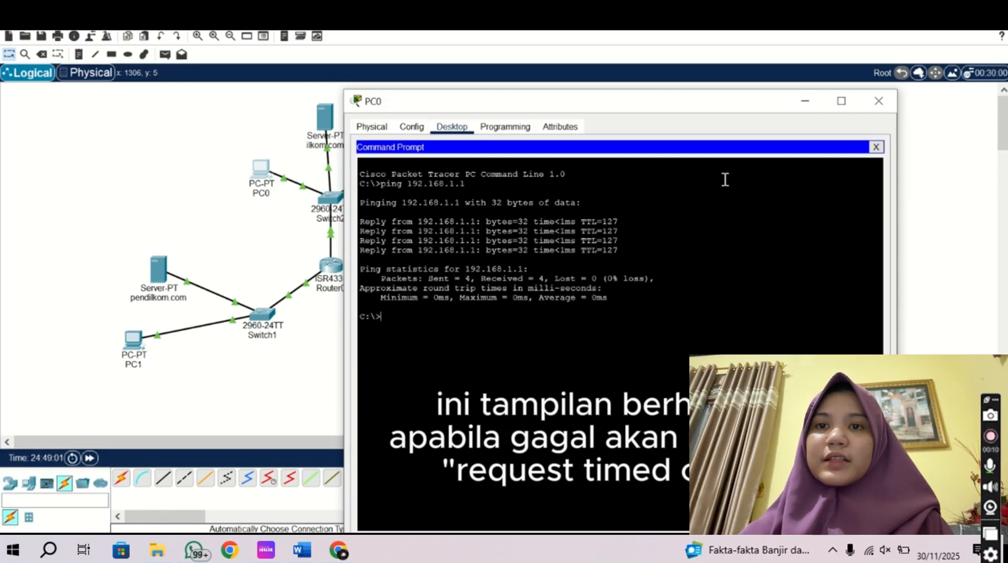
left_click(878, 101)
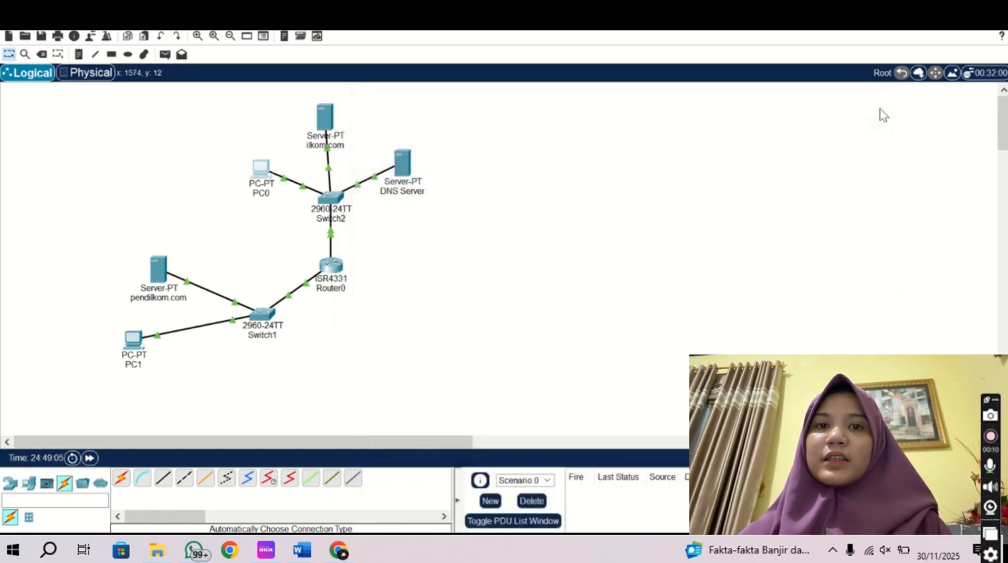
- Consult the assignment page in Chrome for the next task and ping PC0 at 10.0.0.2 from PC1's command prompt in Packet Tracer
key("alt+Tab")
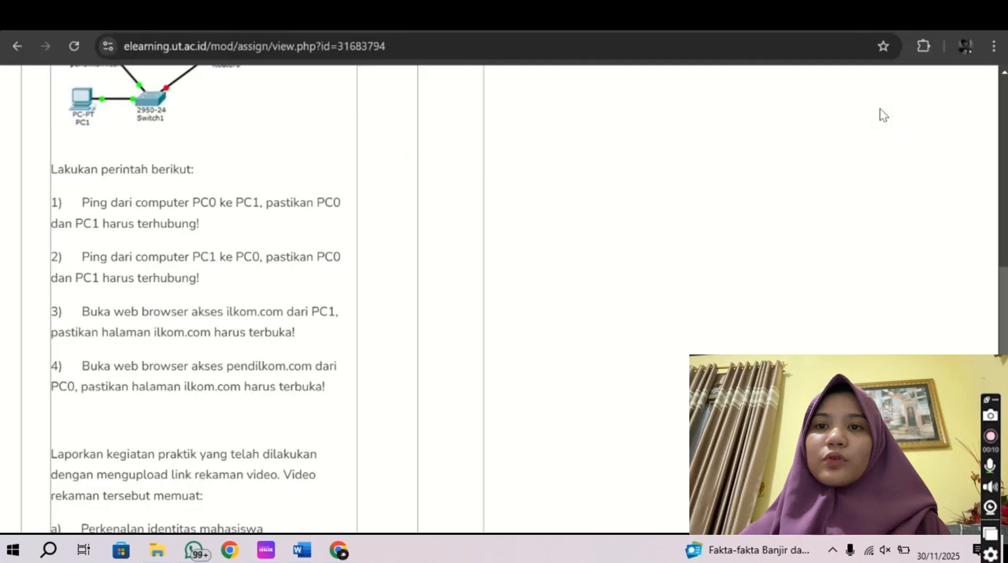
key("alt+Tab")
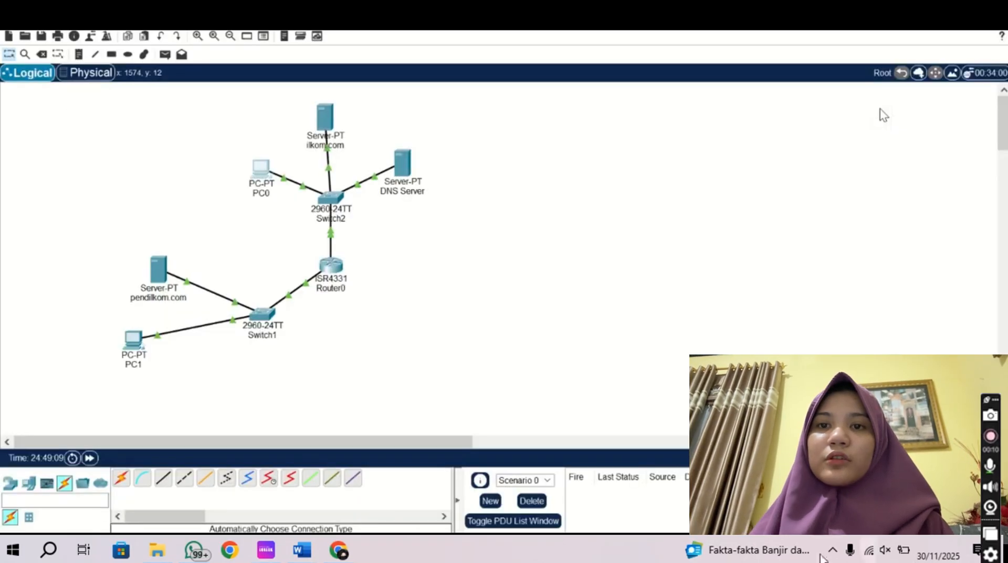
left_click(136, 336)
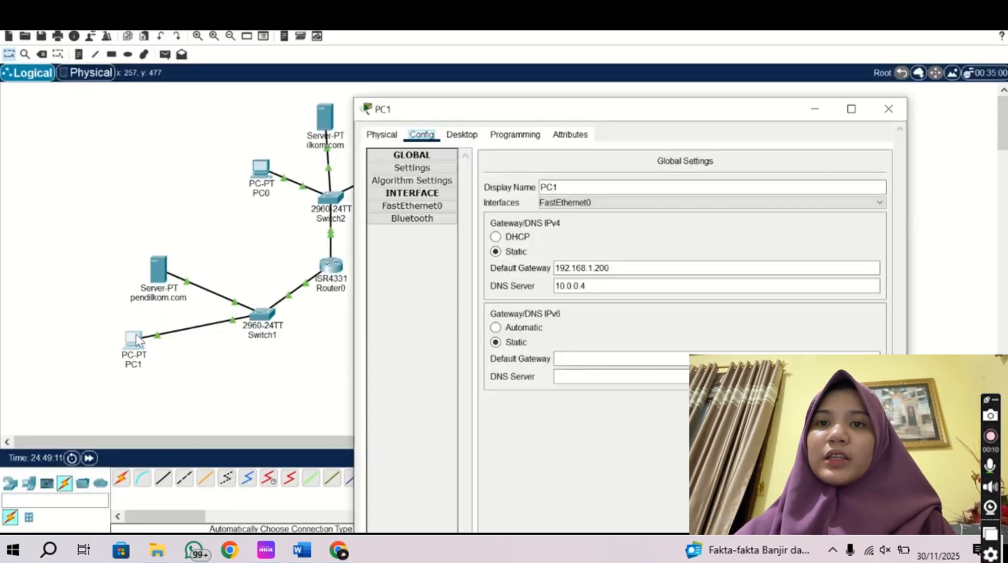
left_click(462, 135)
left_click(729, 177)
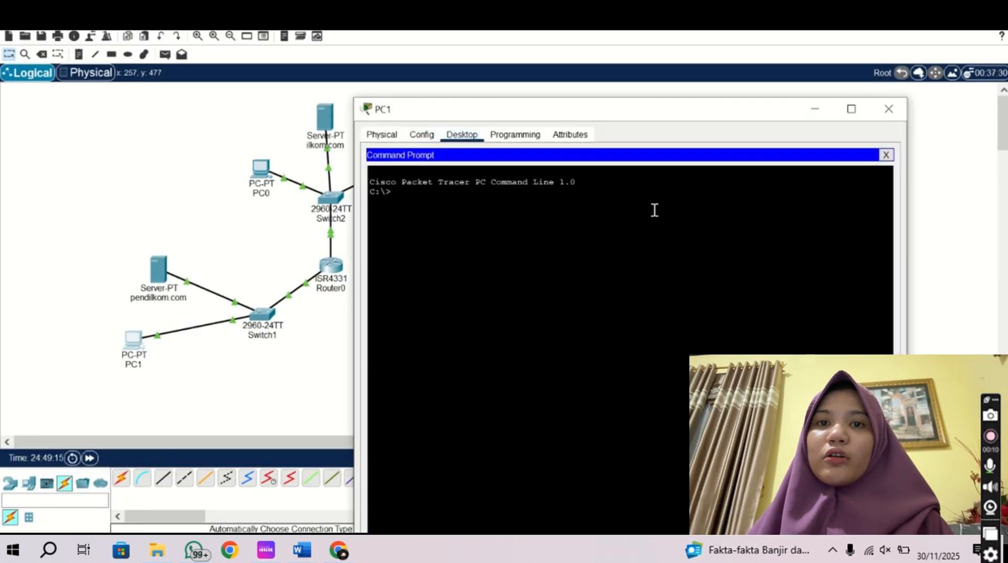
type("ping ")
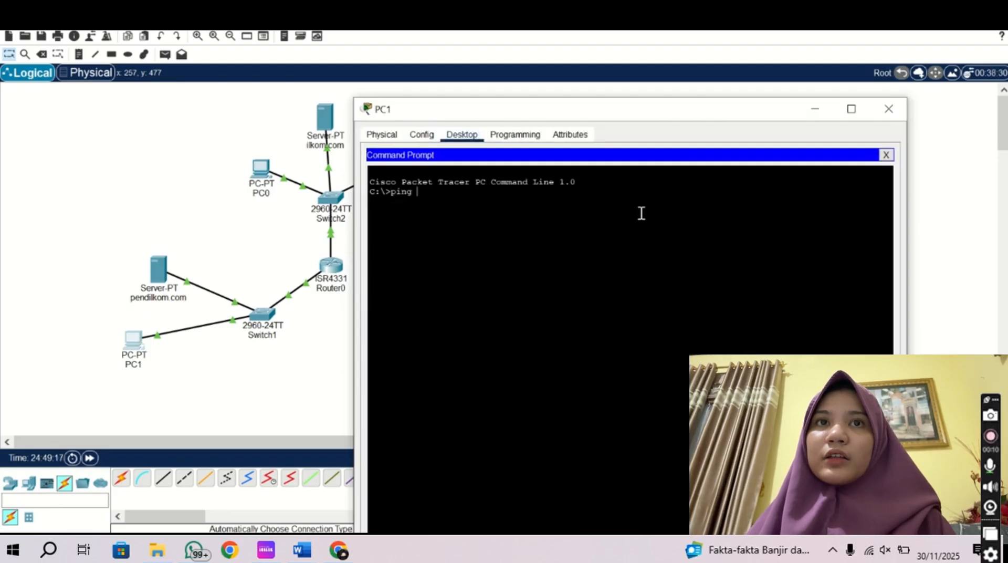
type("10.0.0.")
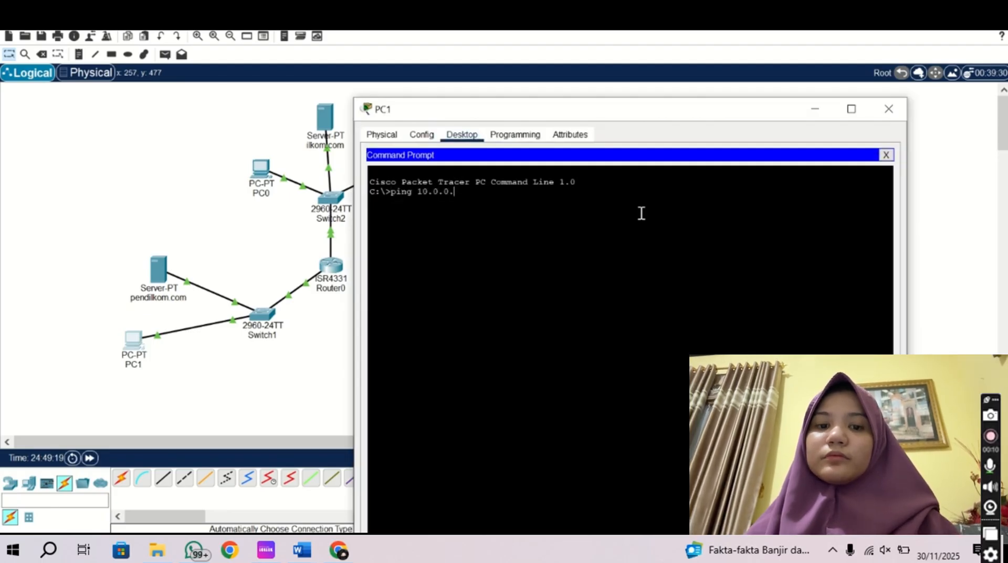
type("2")
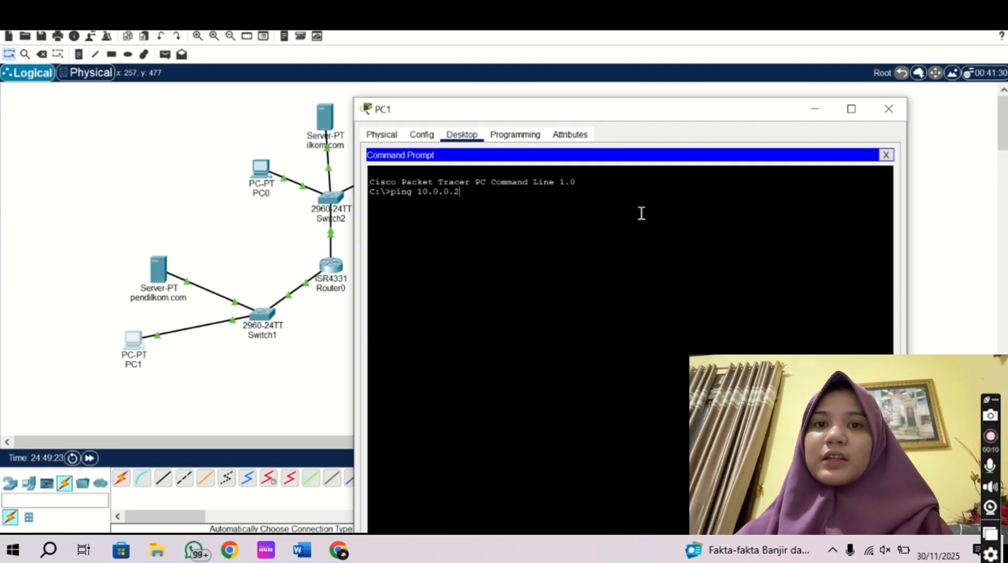
key("Return")
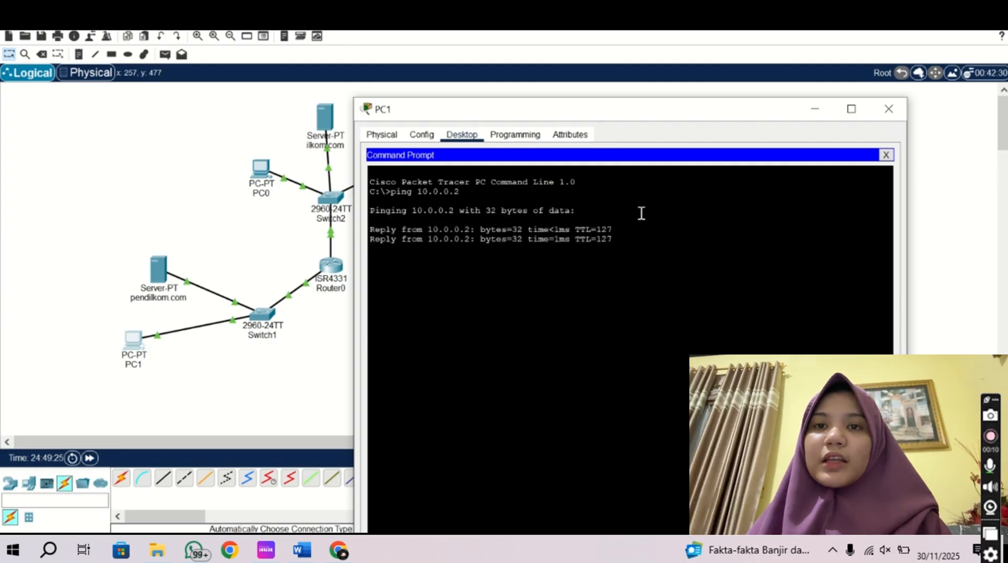
left_click(888, 108)
- Check the third task on the assignment page in Chrome and open ilkom.com in PC1's web browser in Packet Tracer
key("alt+Tab")
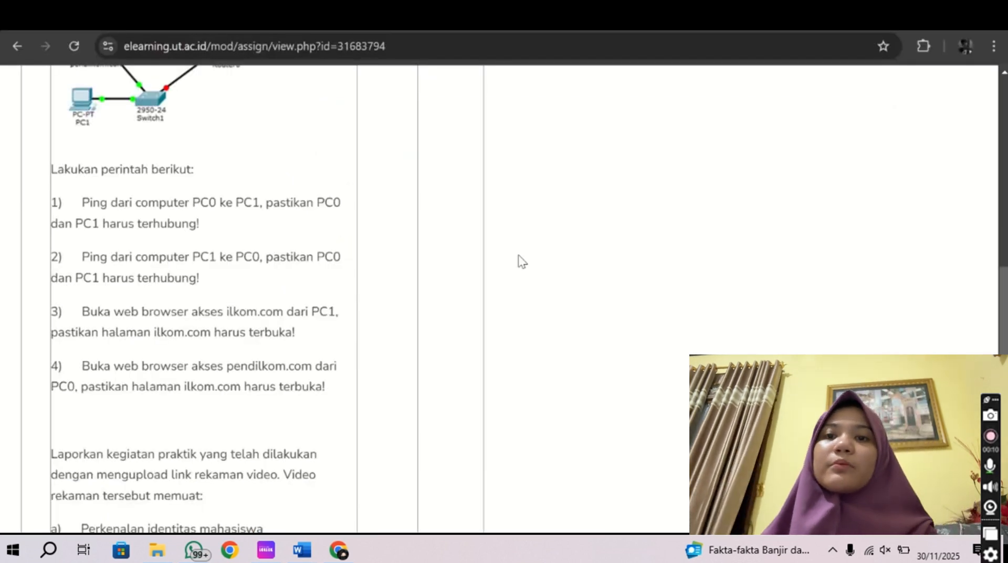
key("alt+Tab")
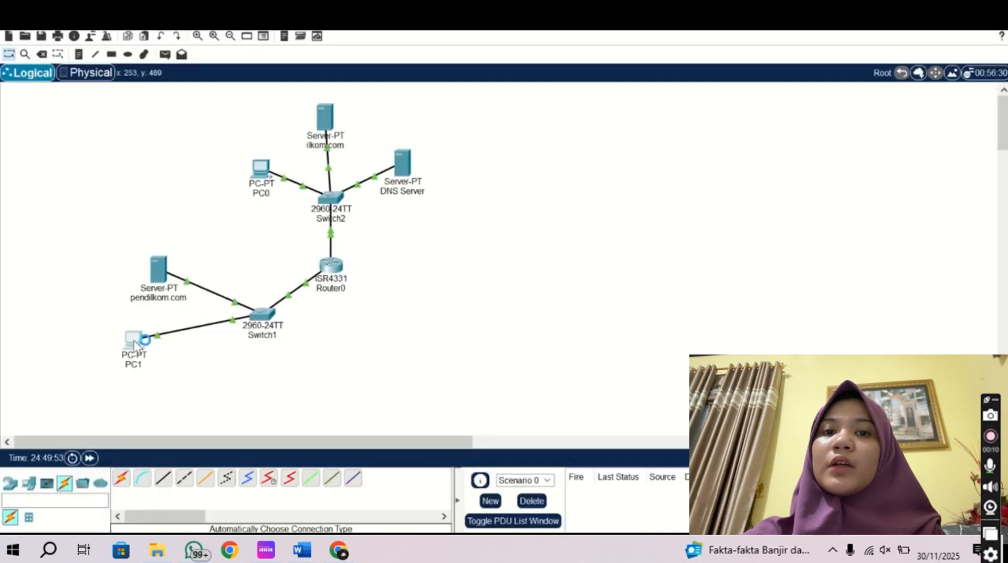
left_click(134, 340)
left_click(825, 85)
left_click(697, 74)
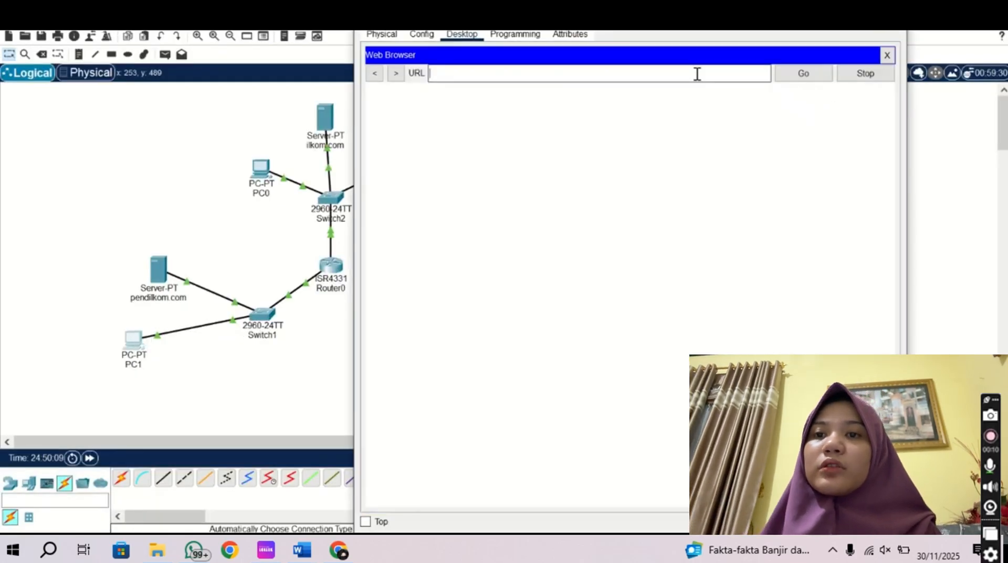
type("il")
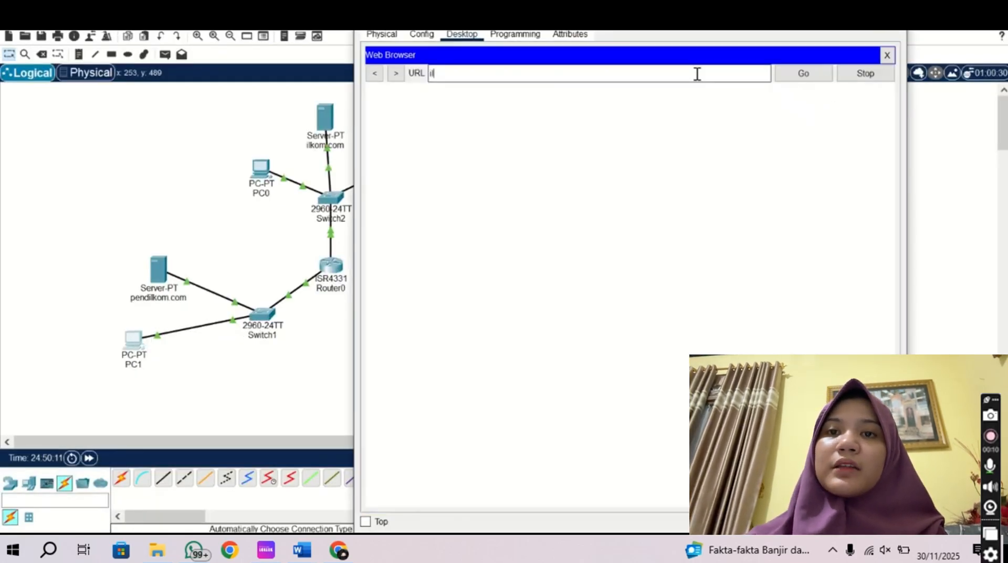
type("kom.com")
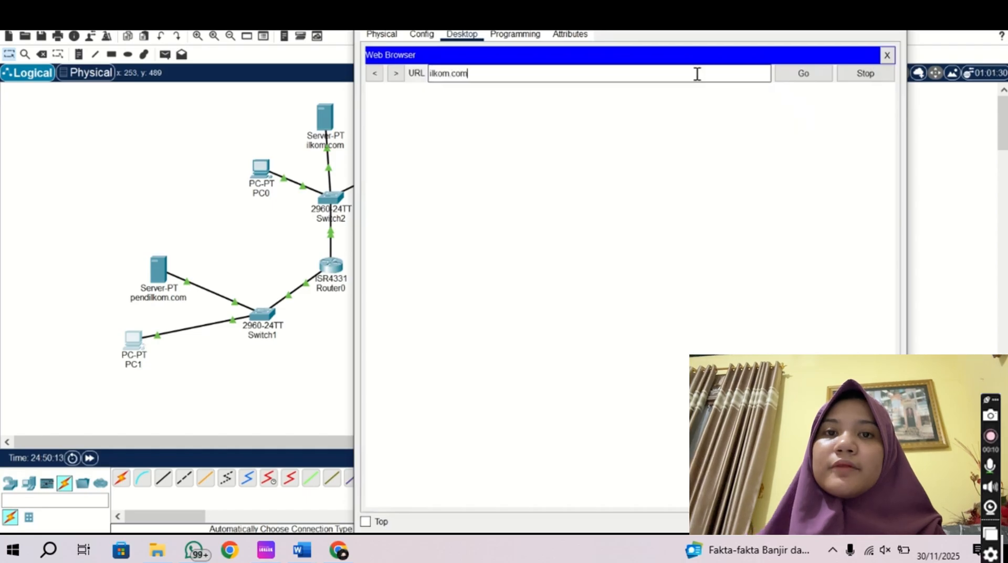
key("Return")
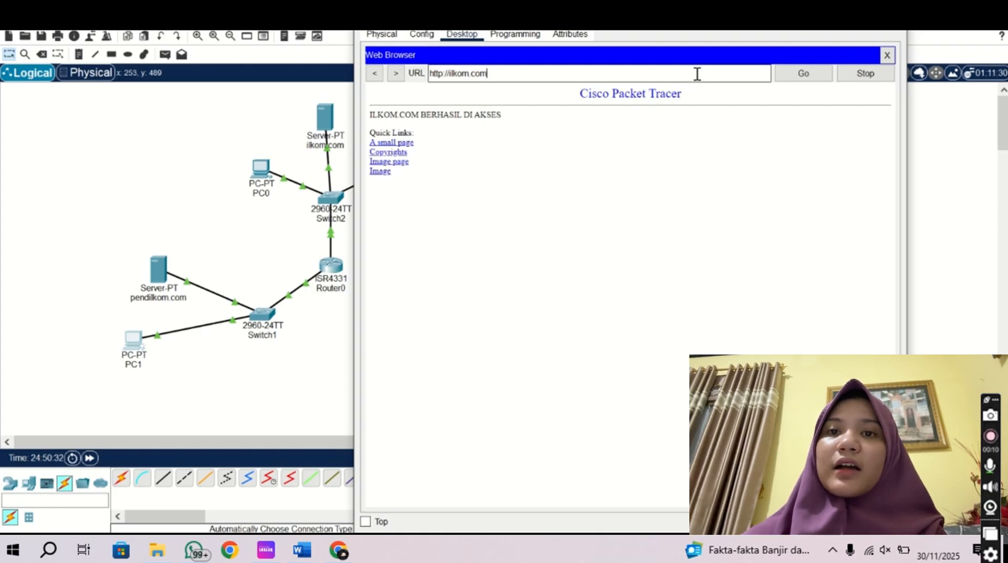
- Check the fourth task on the assignment page in Chrome and open pendilkom.com in PC0's web browser in Packet Tracer
key("alt+Tab")
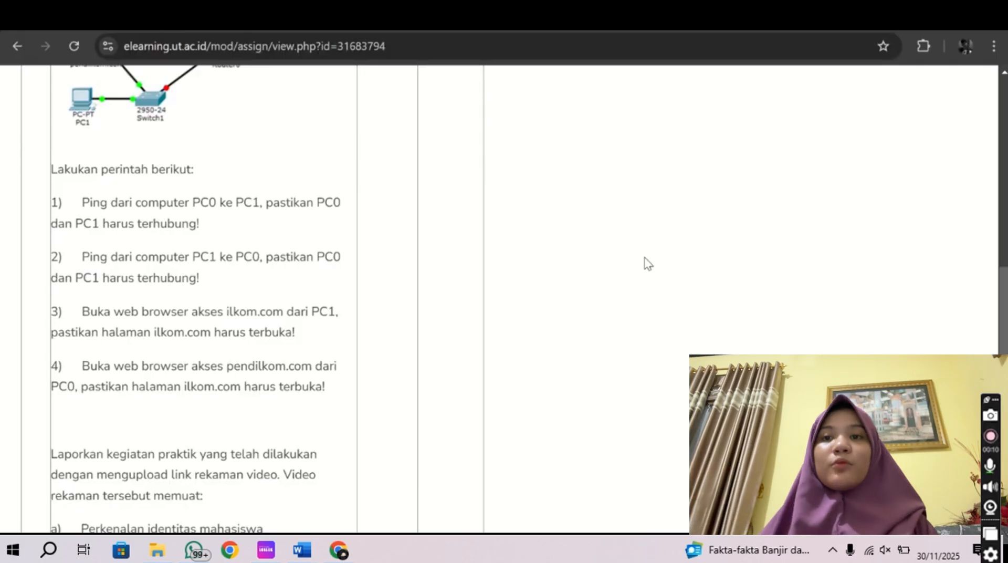
key("alt+Tab")
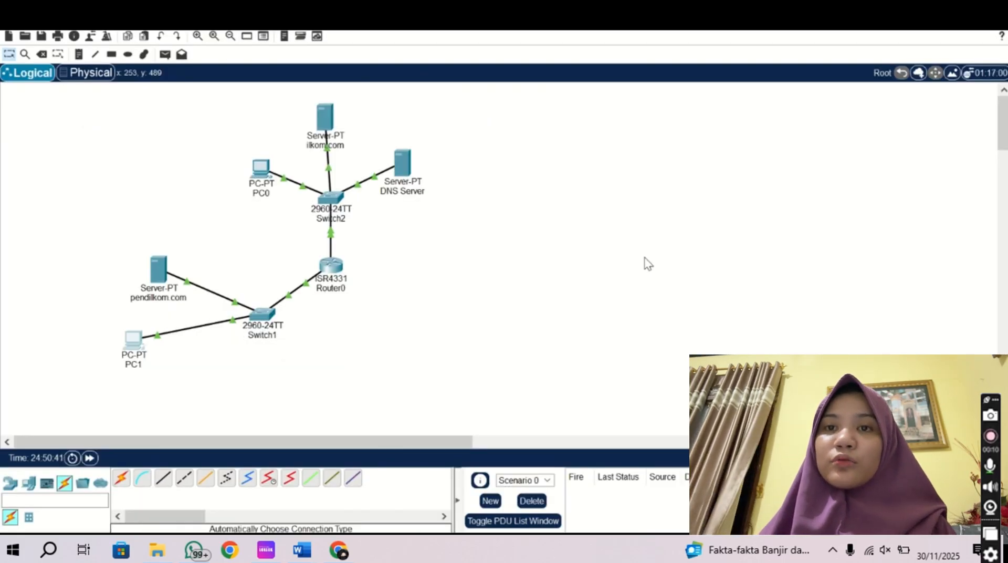
left_click(267, 171)
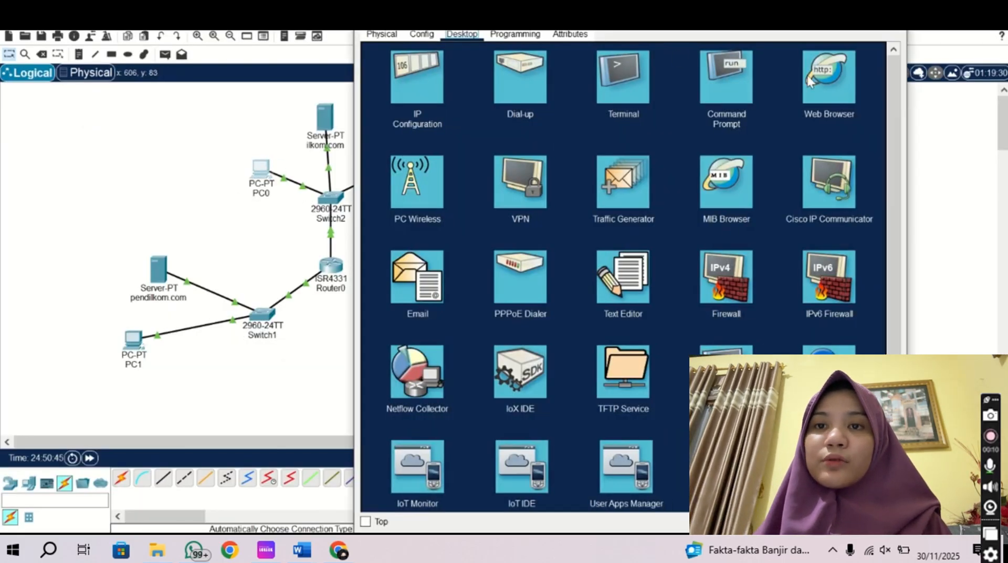
left_click(839, 76)
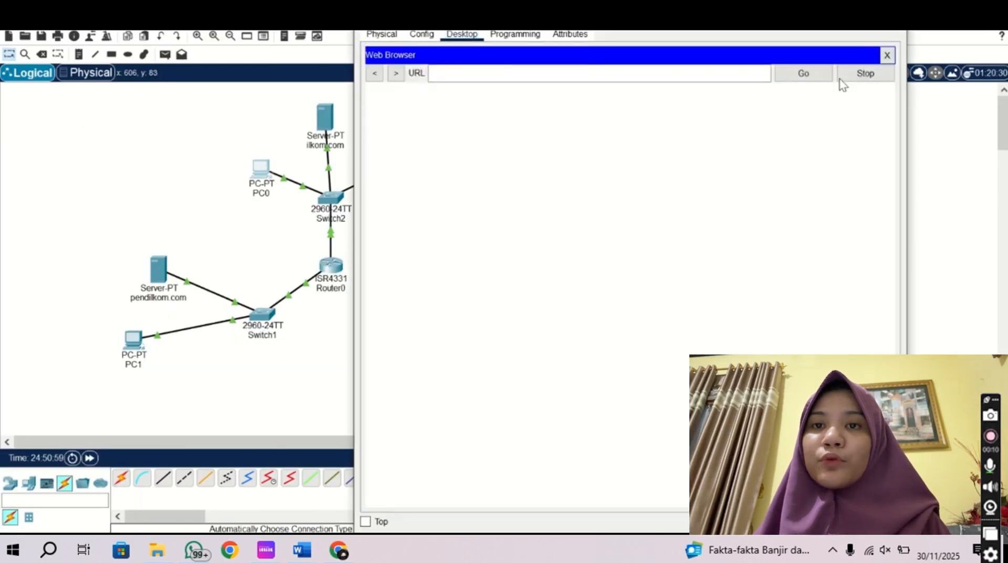
left_click(618, 72)
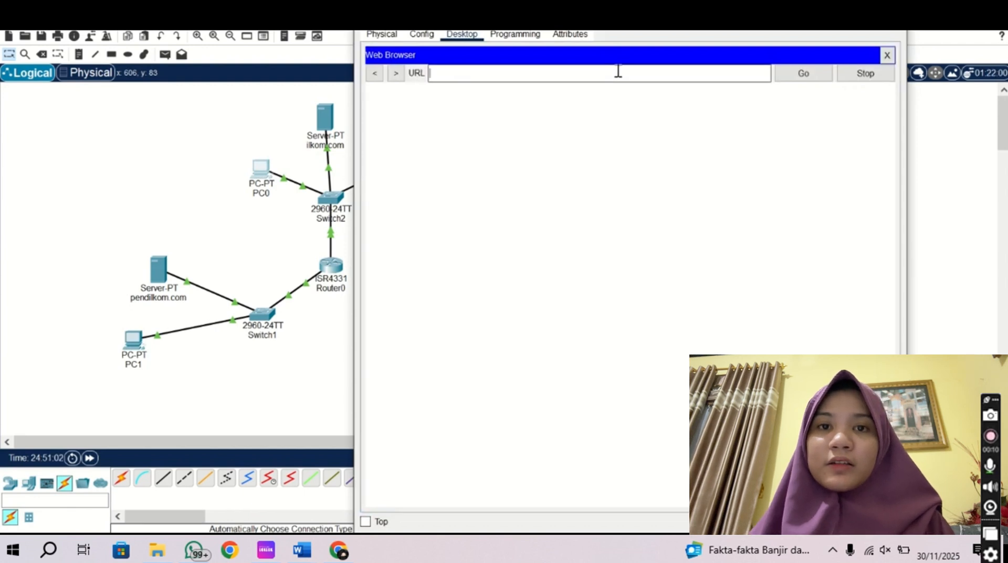
type("pendilk")
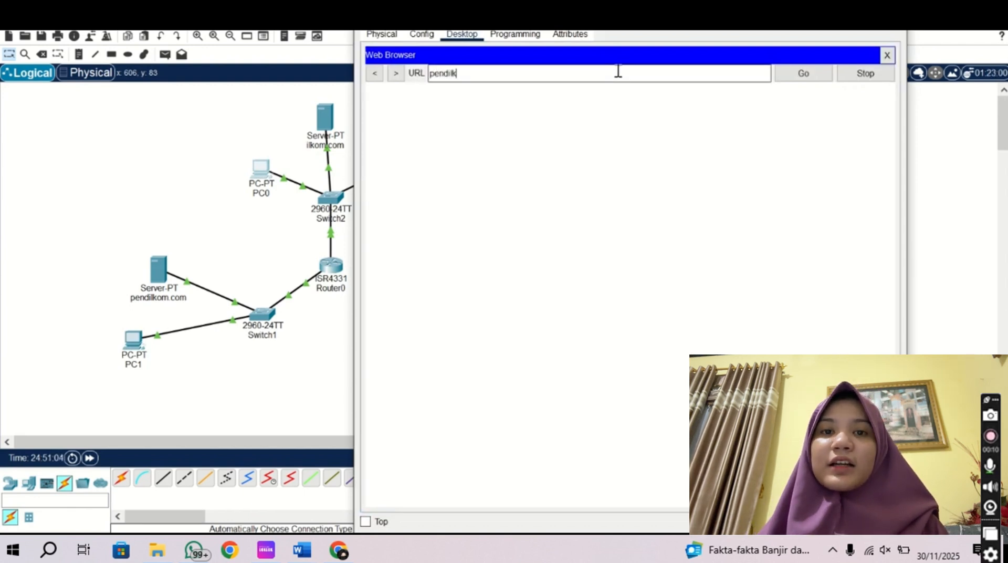
type("om.com")
key("Return")
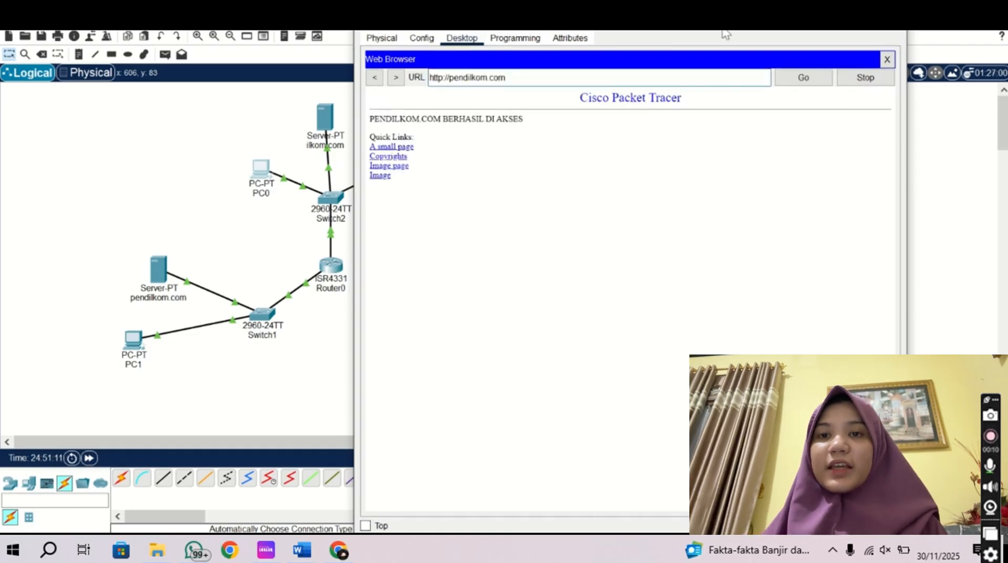
left_click_drag(723, 15, 715, 55)
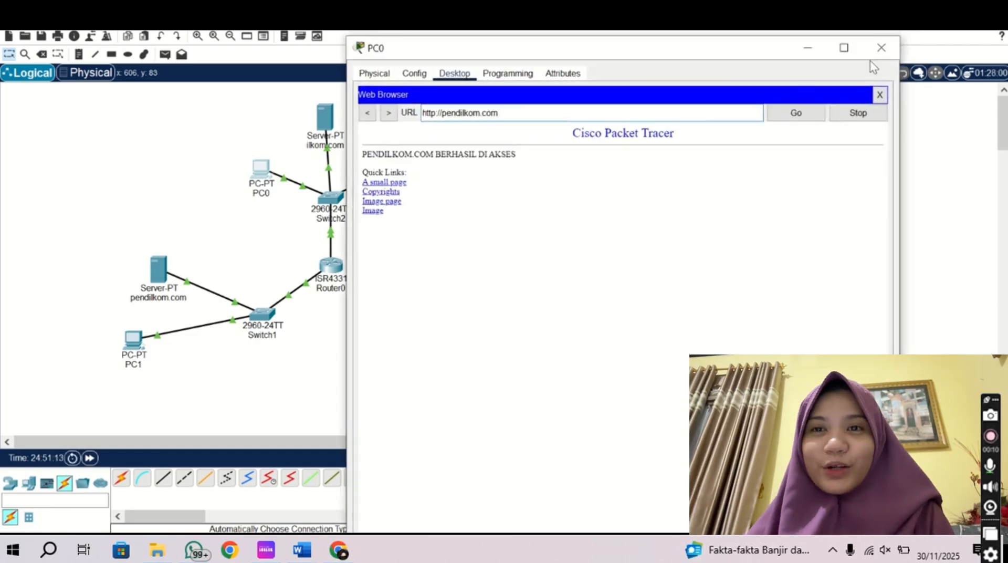